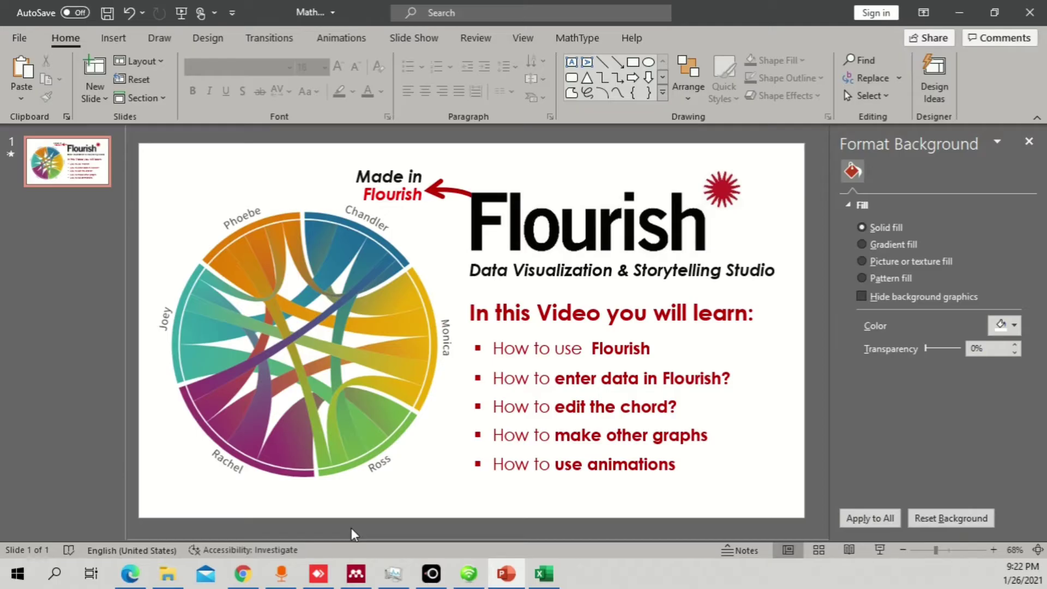
Switch from the PowerPoint Flourish slide to Chrome, which shows Google results for flourish
{"action": "left_click", "coordinate": [243, 575]}
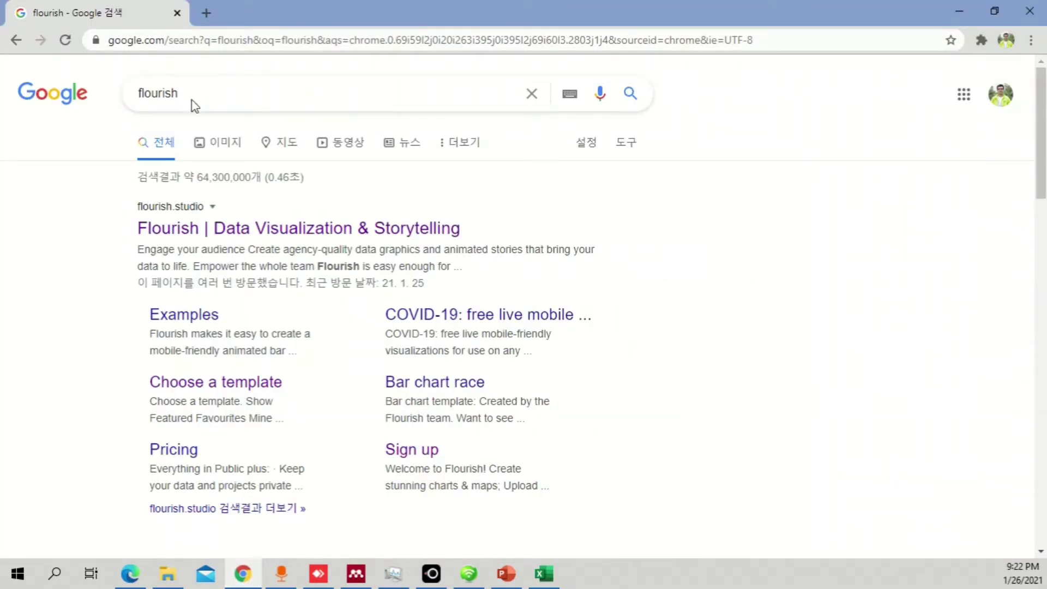
Open the Flourish | Data Visualization result and open Sign up in a background tab
{"action": "left_click_drag", "start_coordinate": [220, 94], "coordinate": [121, 100]}
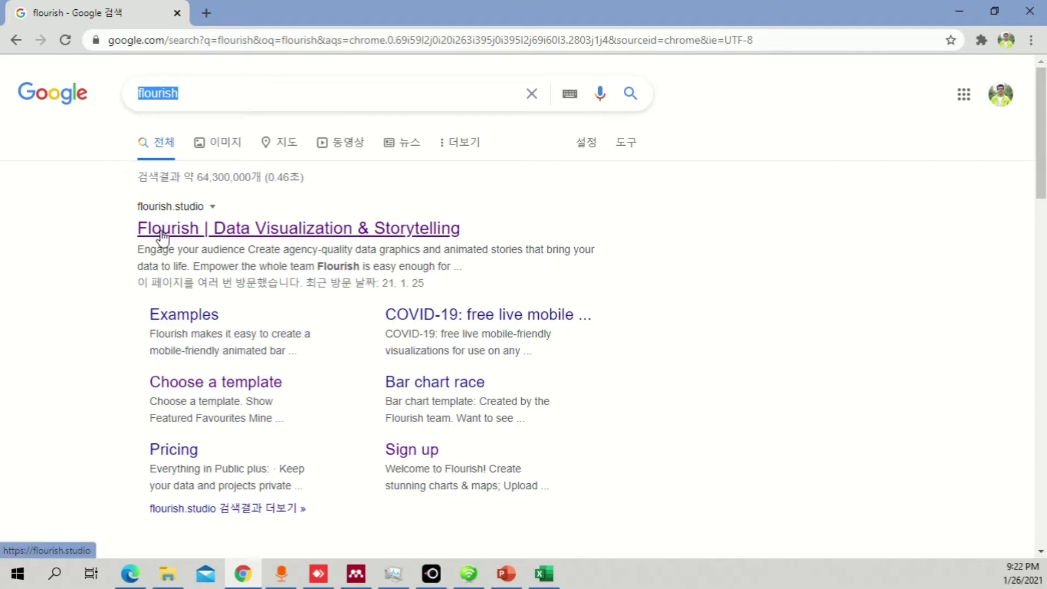
{"action": "left_click", "coordinate": [269, 229]}
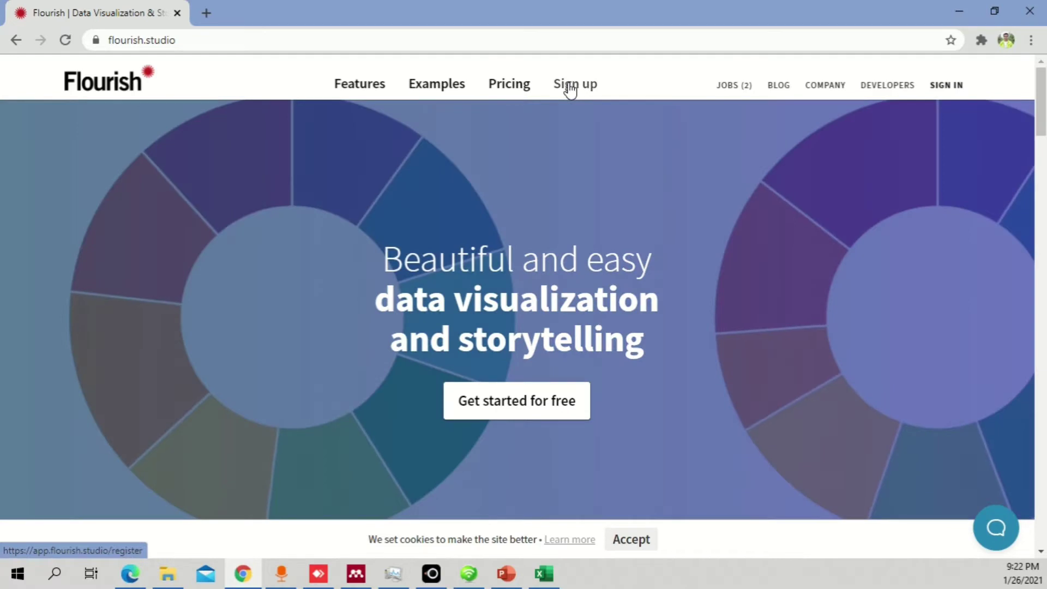
{"action": "middle_click", "coordinate": [570, 90]}
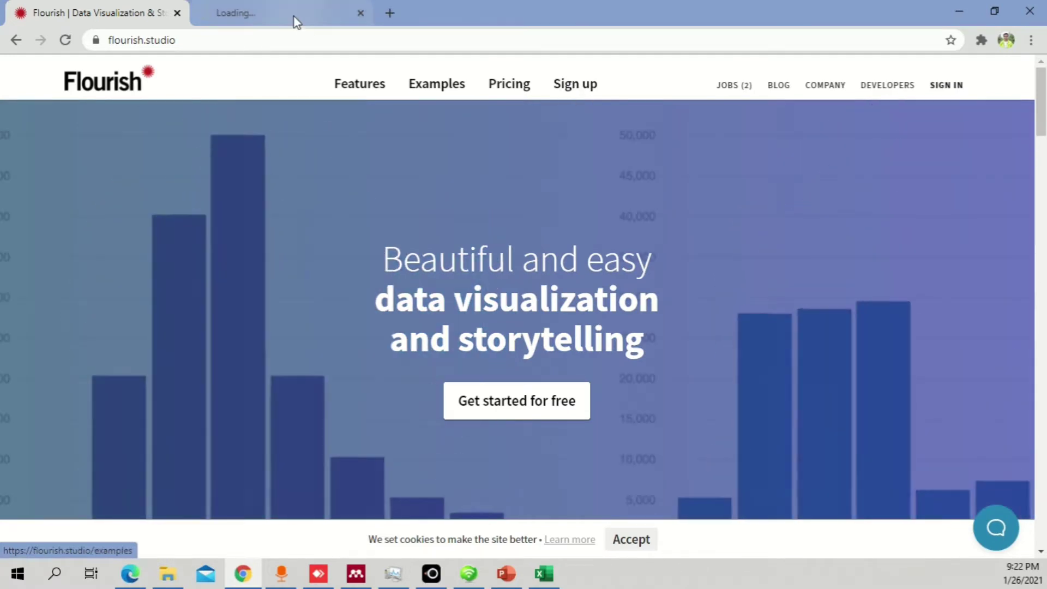
Switch to the second tab, which shows the Flourish My projects page
{"action": "left_click", "coordinate": [293, 12]}
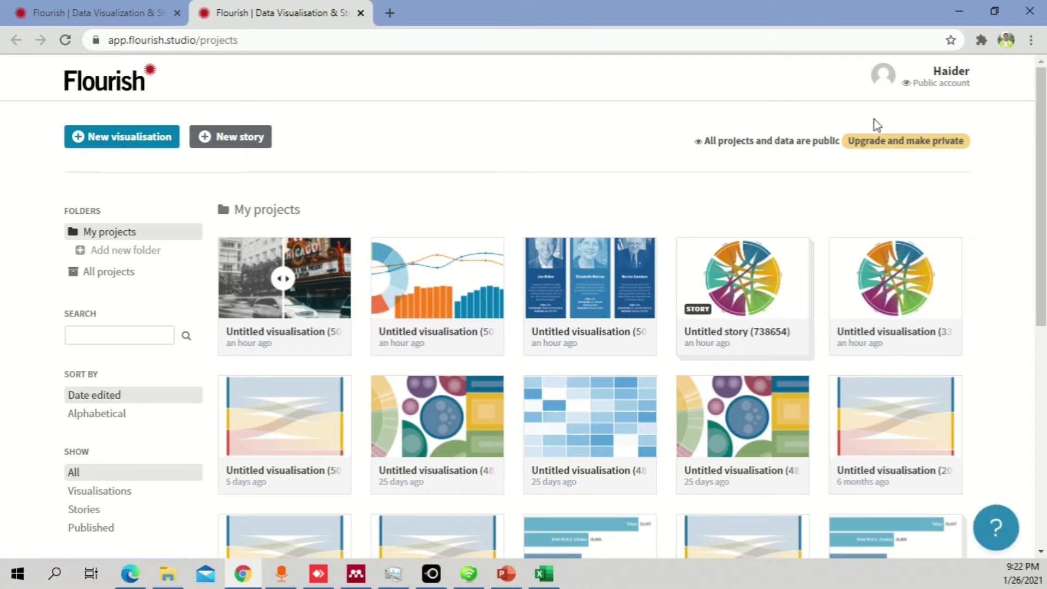
{"action": "mouse_move", "coordinate": [950, 93]}
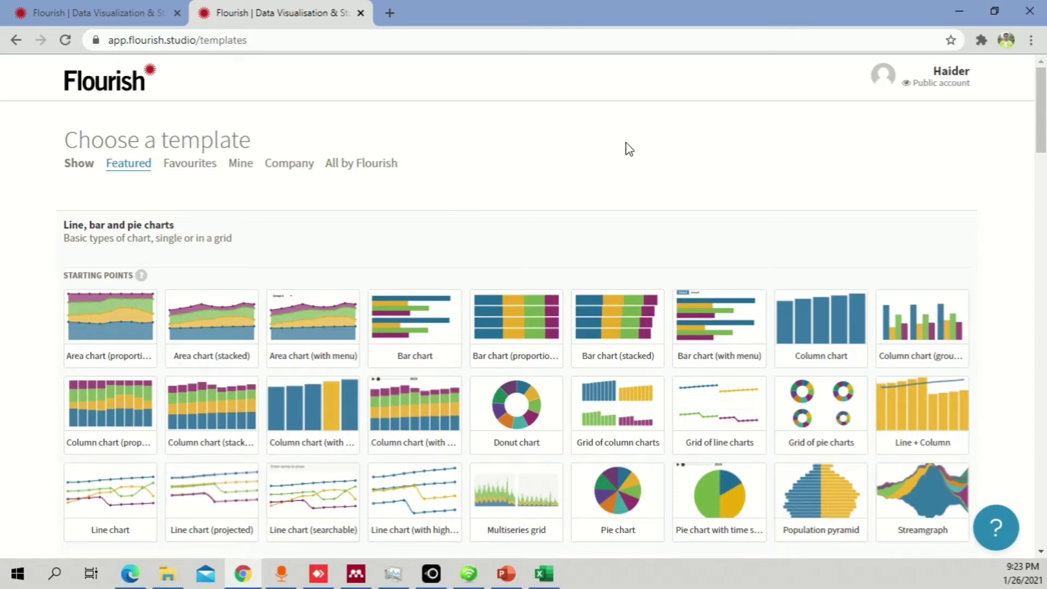
Scroll through the Flourish template gallery to reach the Bar chart race template
{"action": "left_click_drag", "start_coordinate": [1037, 99], "coordinate": [1042, 111]}
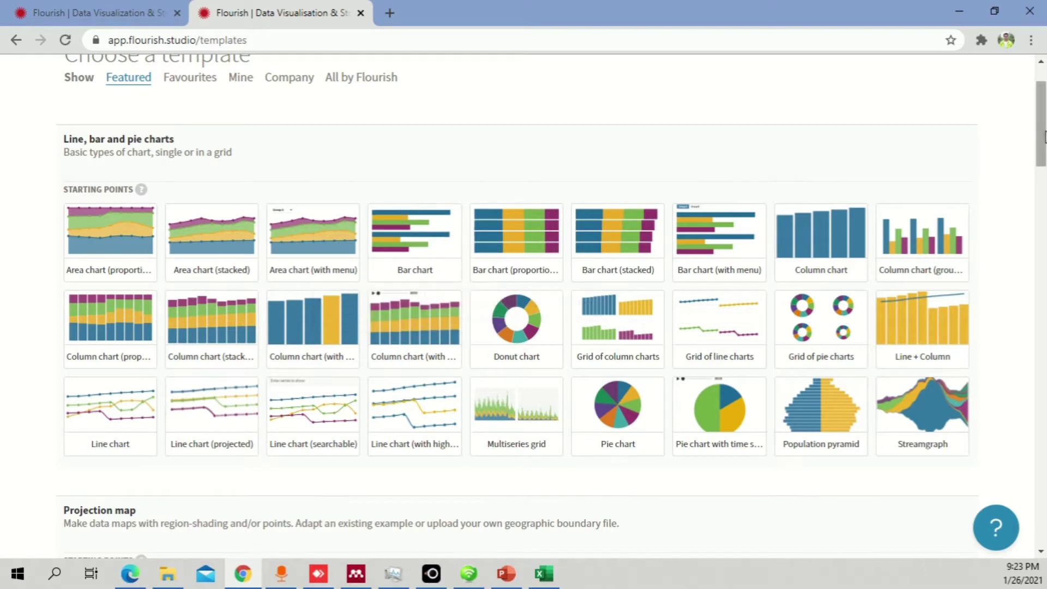
{"action": "scroll", "coordinate": [1040, 125], "scroll_direction": "down", "scroll_amount": 1}
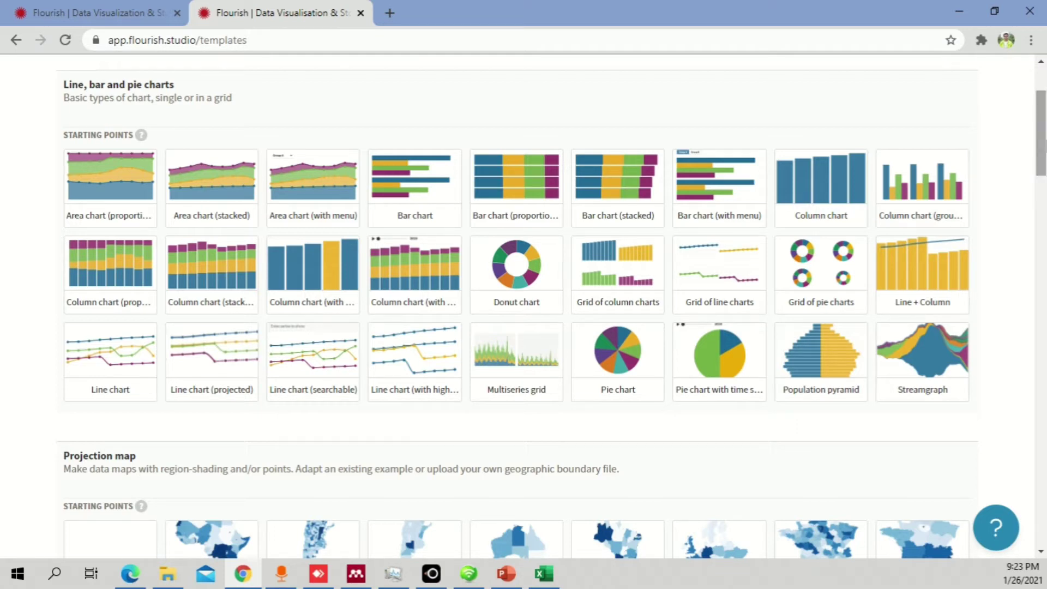
{"action": "scroll", "coordinate": [523, 305], "scroll_direction": "down", "scroll_amount": 3}
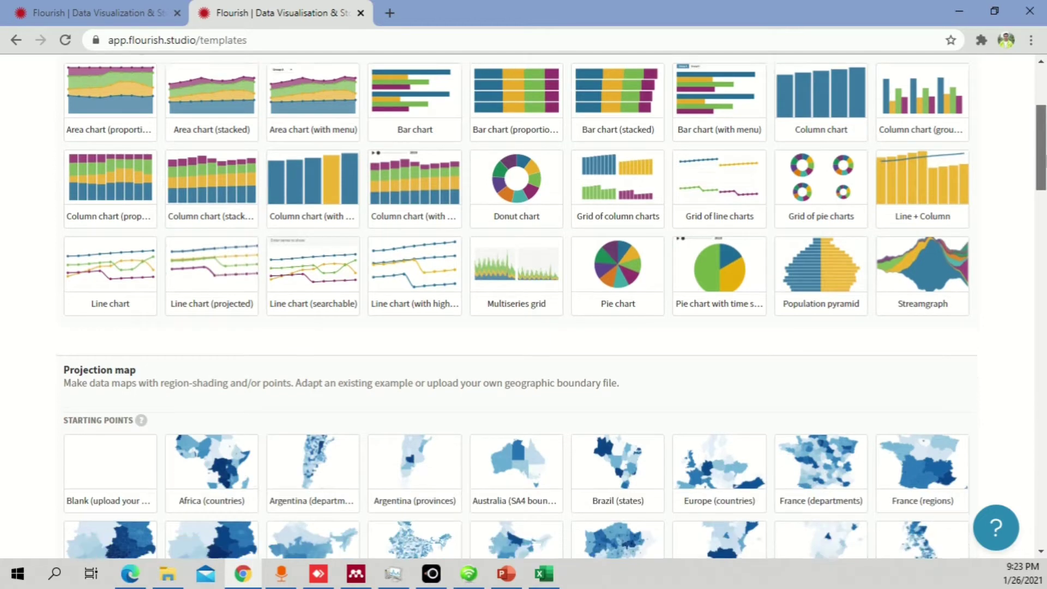
{"action": "scroll", "coordinate": [524, 305], "scroll_direction": "down", "scroll_amount": 1}
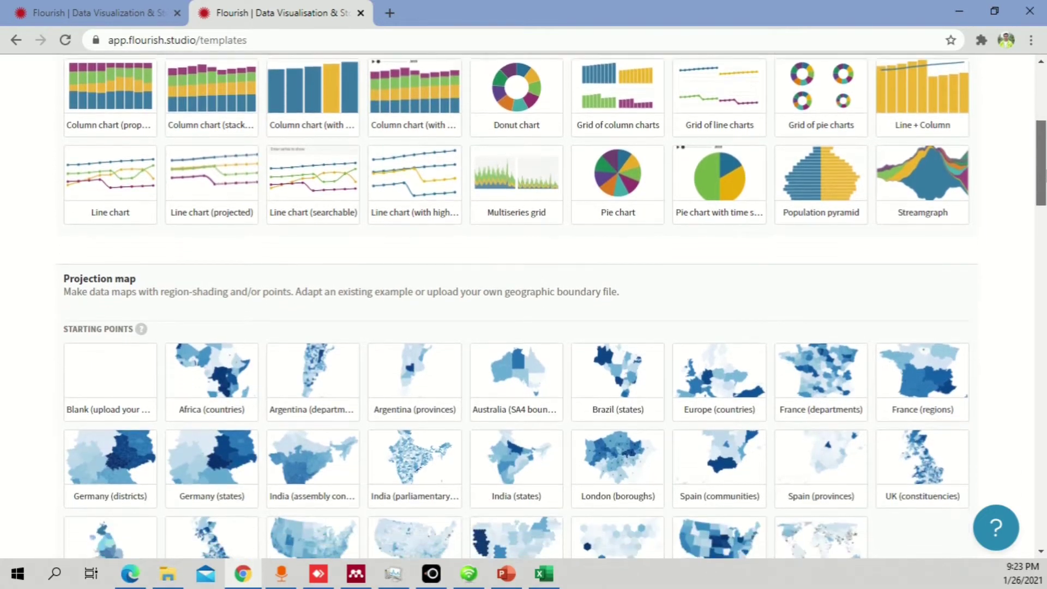
{"action": "scroll", "coordinate": [523, 305], "scroll_direction": "down", "scroll_amount": 2}
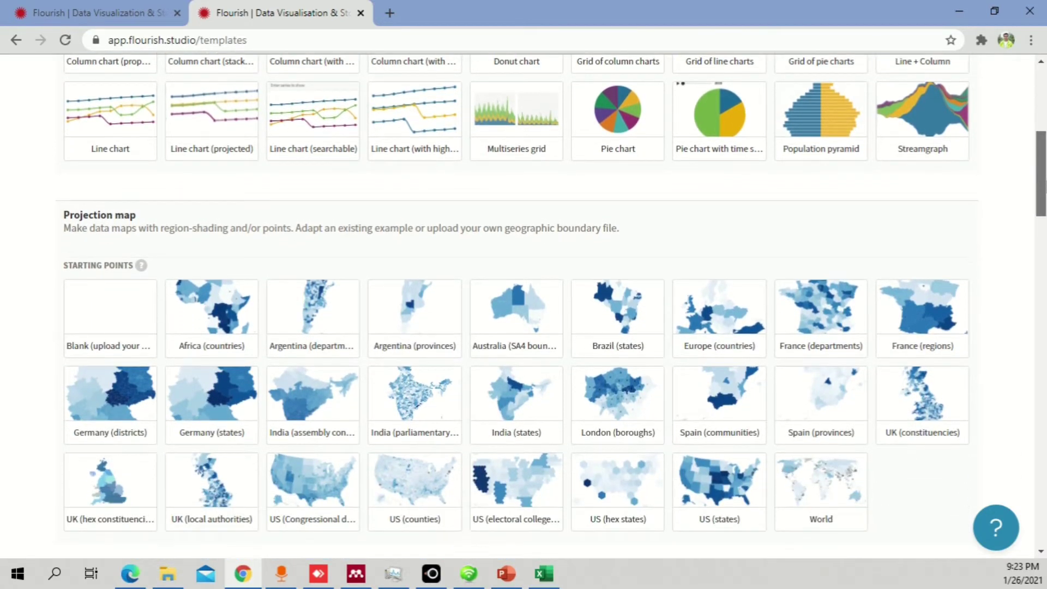
{"action": "scroll", "coordinate": [524, 292], "scroll_direction": "down", "scroll_amount": 1}
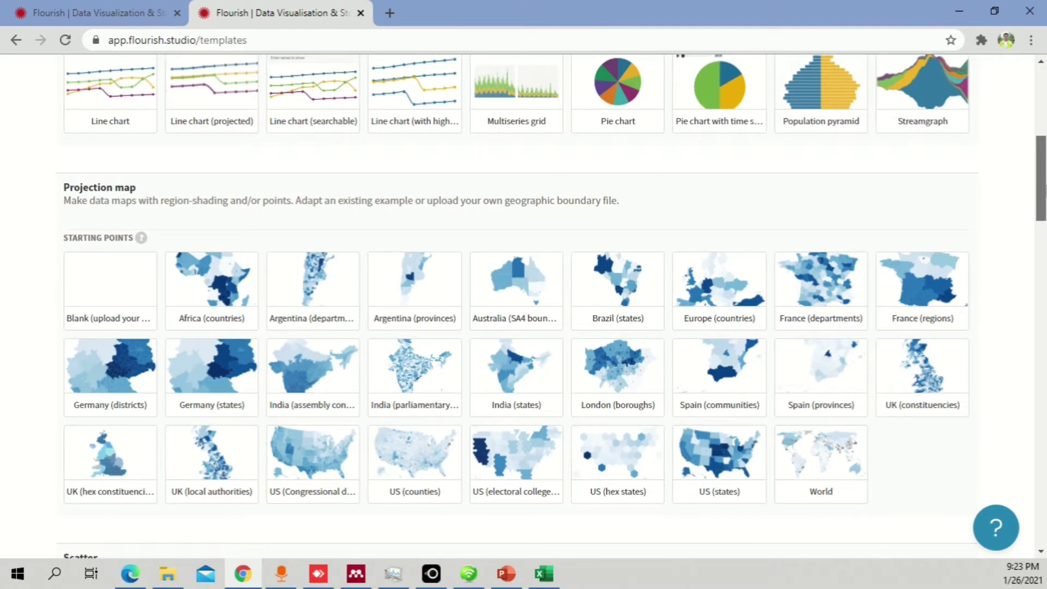
{"action": "scroll", "coordinate": [524, 305], "scroll_direction": "up", "scroll_amount": 1}
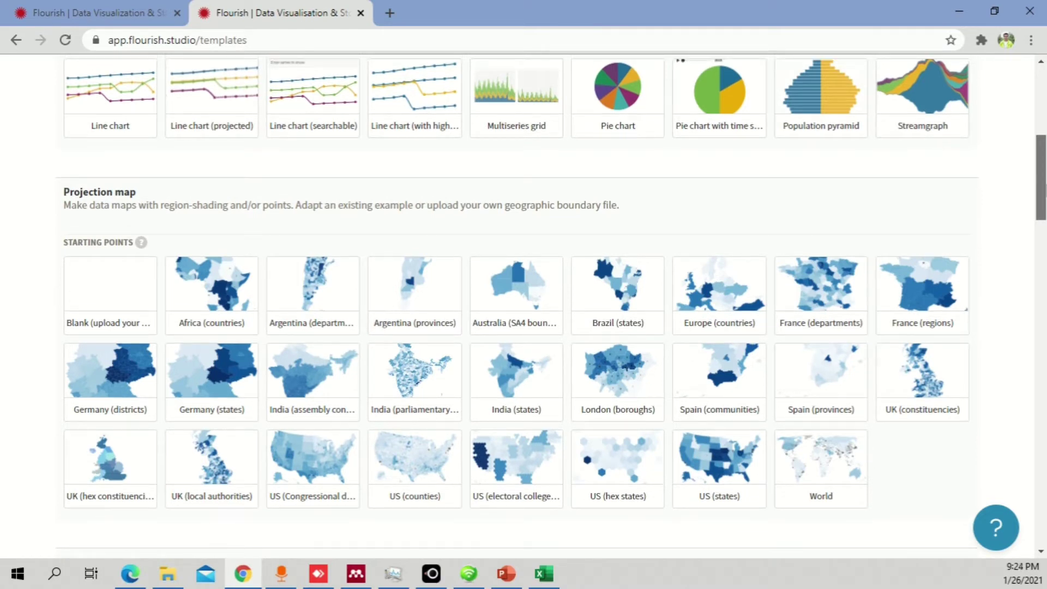
{"action": "scroll", "coordinate": [216, 170], "scroll_direction": "down", "scroll_amount": 3}
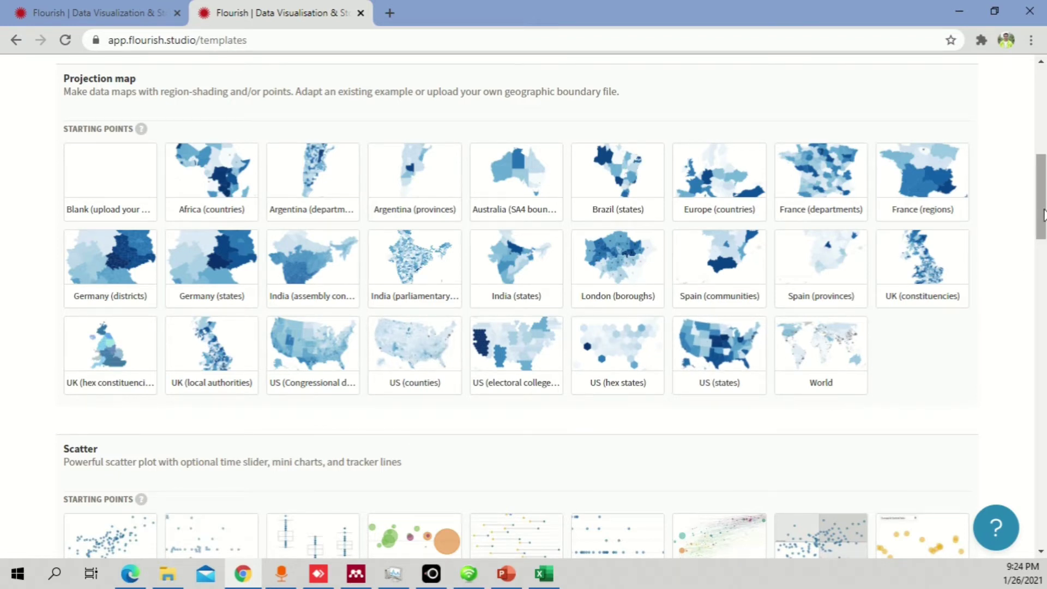
{"action": "left_click_drag", "start_coordinate": [1044, 196], "coordinate": [1044, 255]}
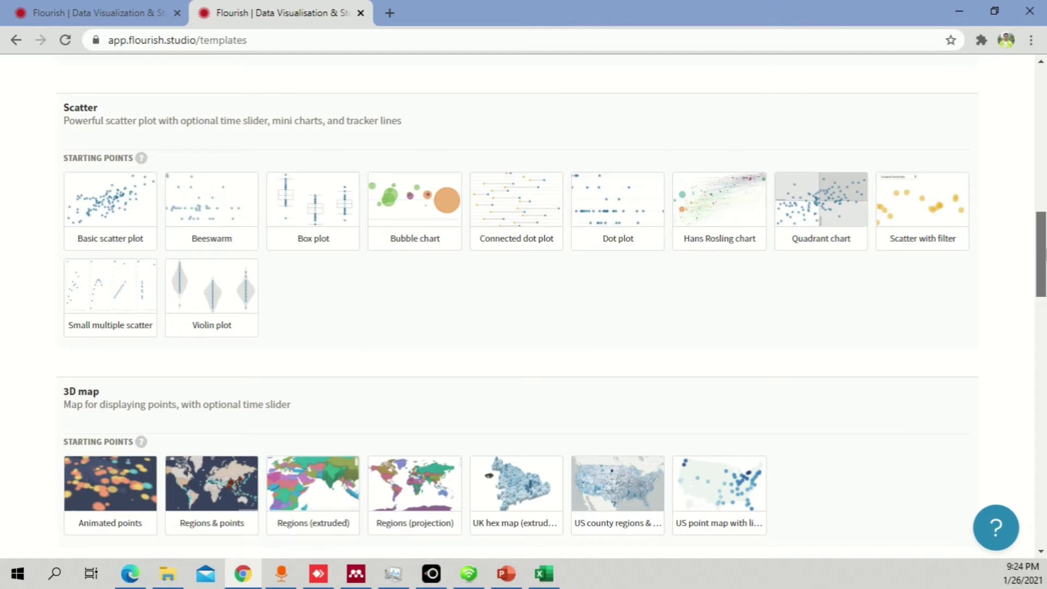
{"action": "left_click_drag", "start_coordinate": [1044, 255], "coordinate": [1044, 257]}
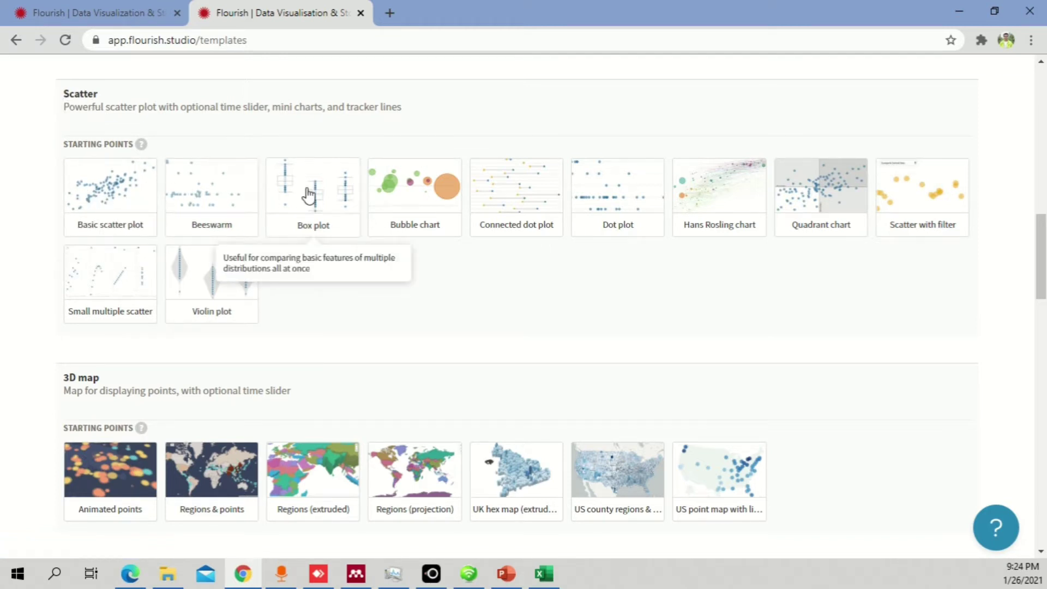
{"action": "scroll", "coordinate": [496, 290], "scroll_direction": "down", "scroll_amount": 4}
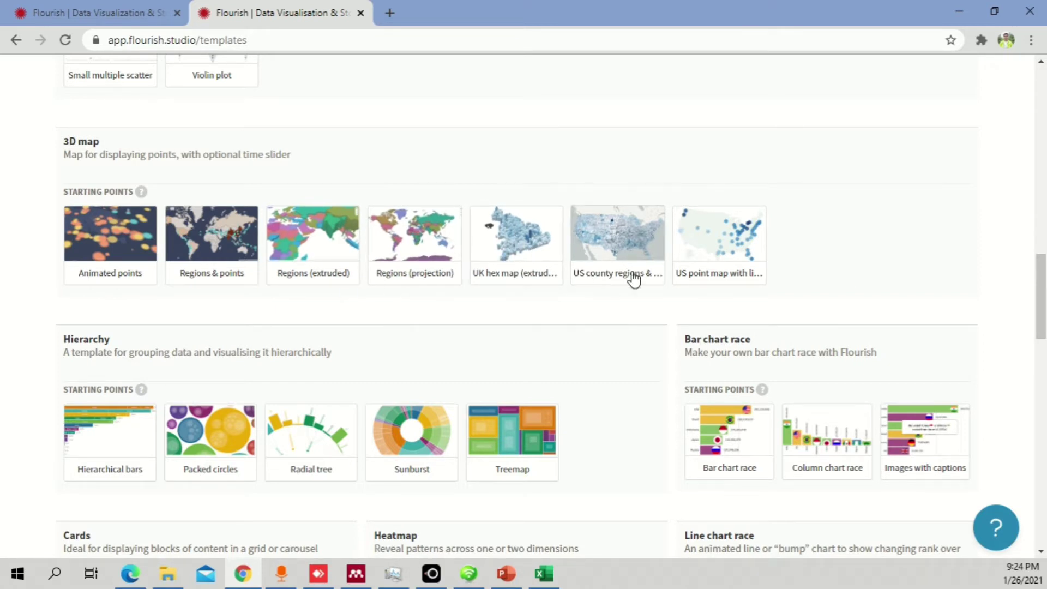
{"action": "left_click_drag", "start_coordinate": [1037, 292], "coordinate": [1037, 334]}
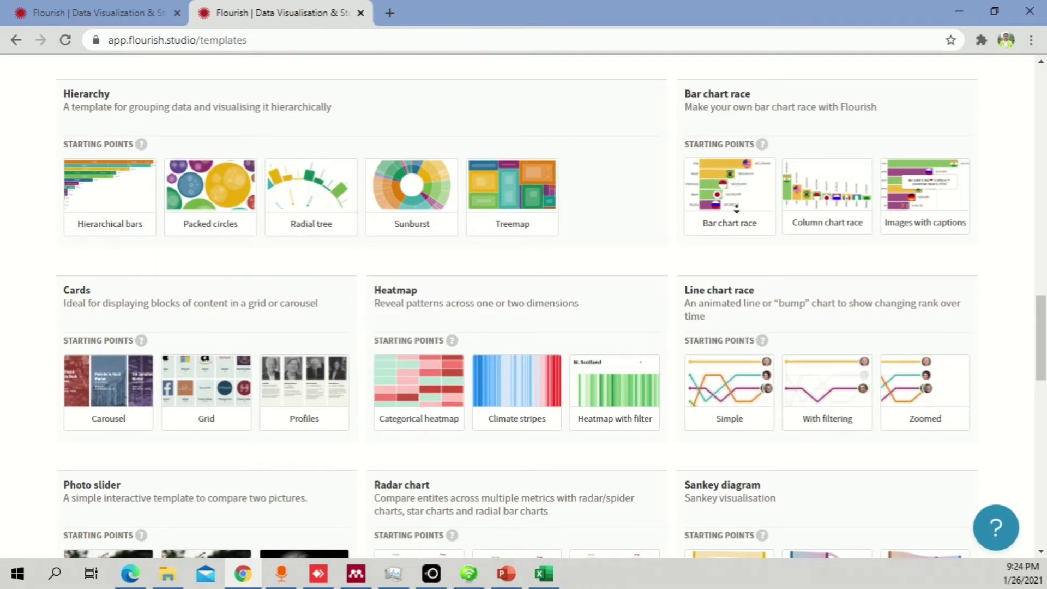
{"action": "scroll", "coordinate": [654, 187], "scroll_direction": "down", "scroll_amount": 1}
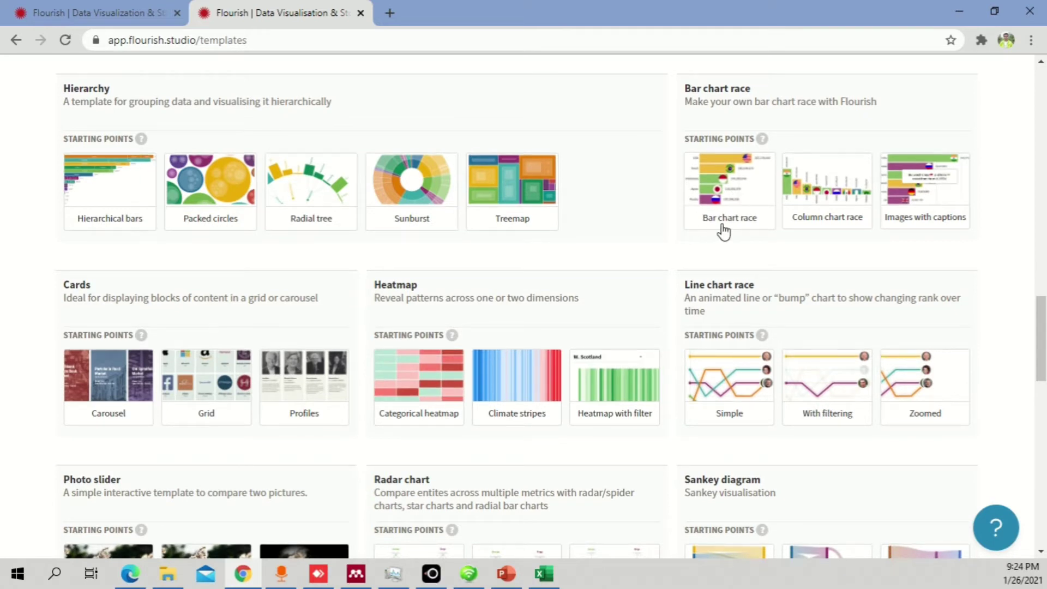
{"action": "scroll", "coordinate": [897, 236], "scroll_direction": "down", "scroll_amount": 3}
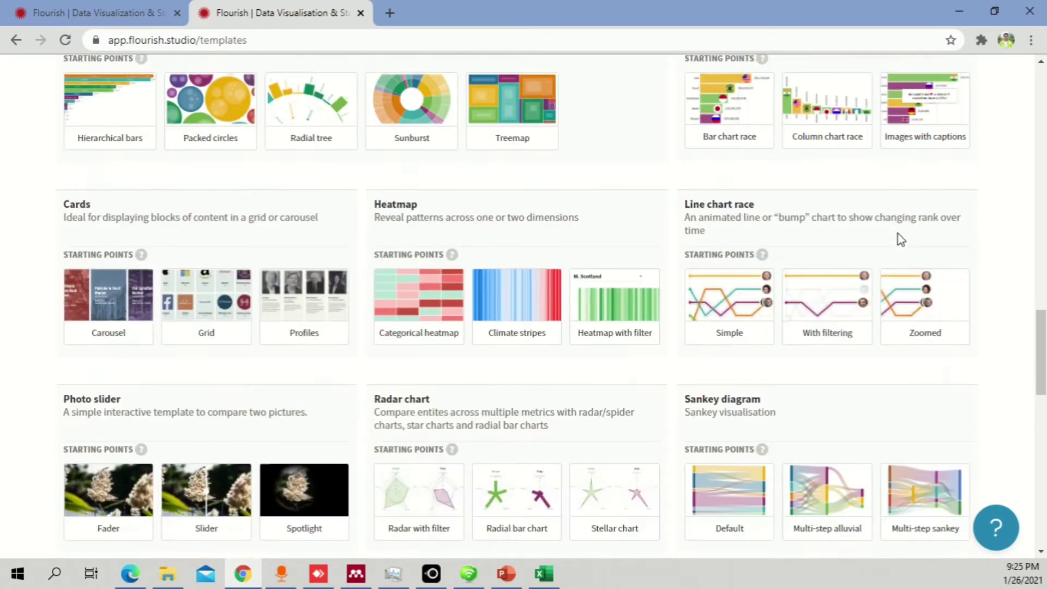
{"action": "scroll", "coordinate": [993, 196], "scroll_direction": "down", "scroll_amount": 4}
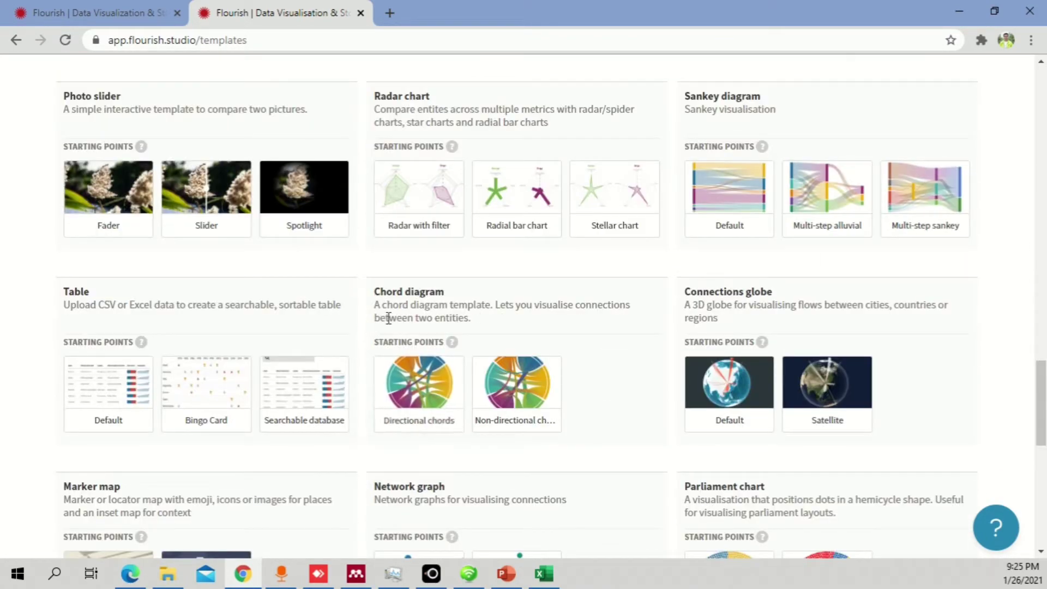
{"action": "scroll", "coordinate": [834, 256], "scroll_direction": "up", "scroll_amount": 7}
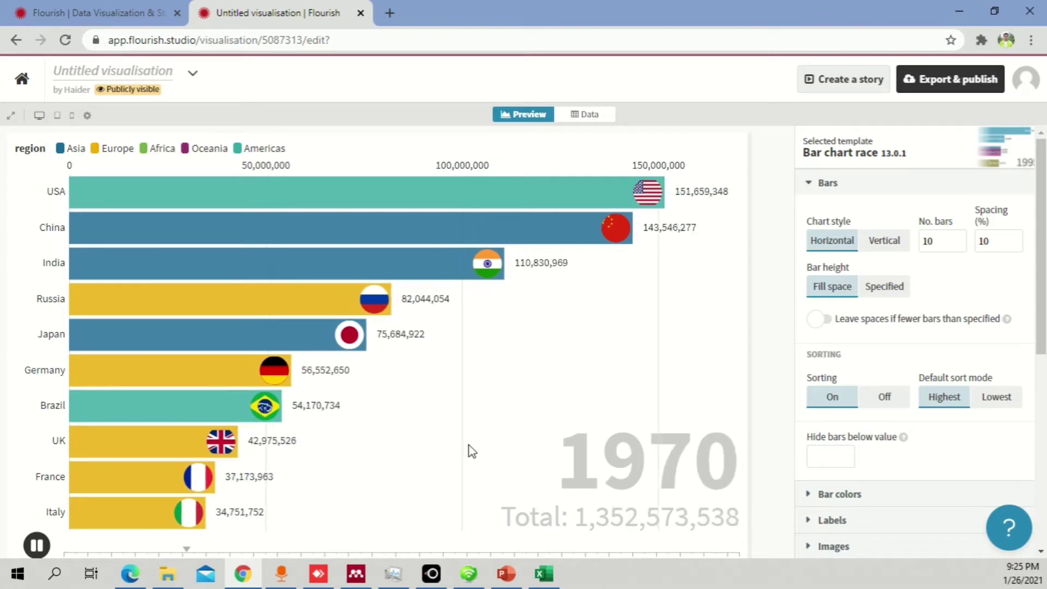
Switch the bar chart race to Vertical bars and move the timeline forward to around 1992
{"action": "scroll", "coordinate": [469, 452], "scroll_direction": "down", "scroll_amount": 1}
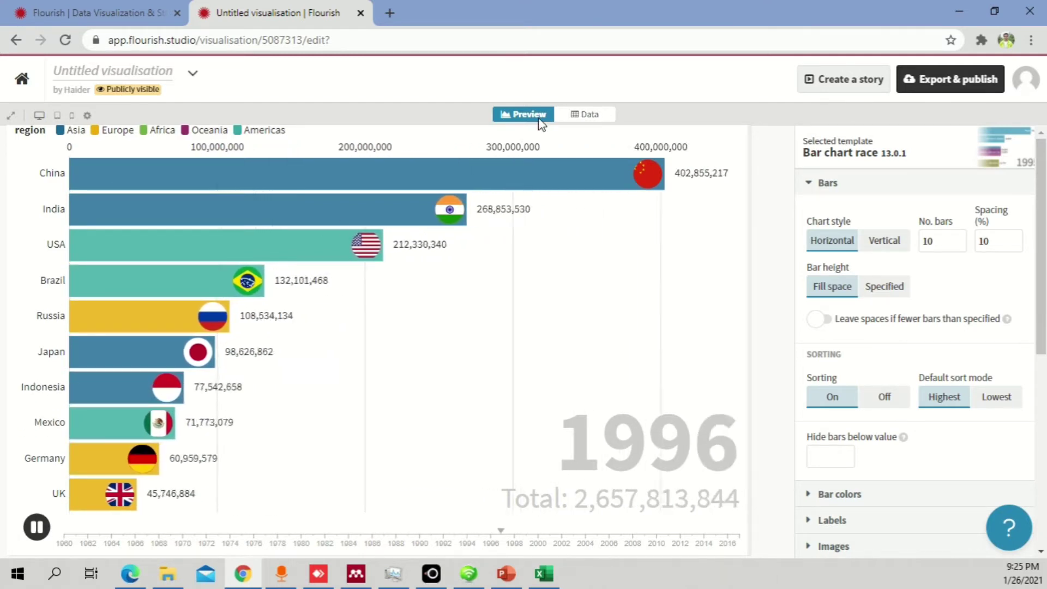
{"action": "left_click", "coordinate": [885, 241]}
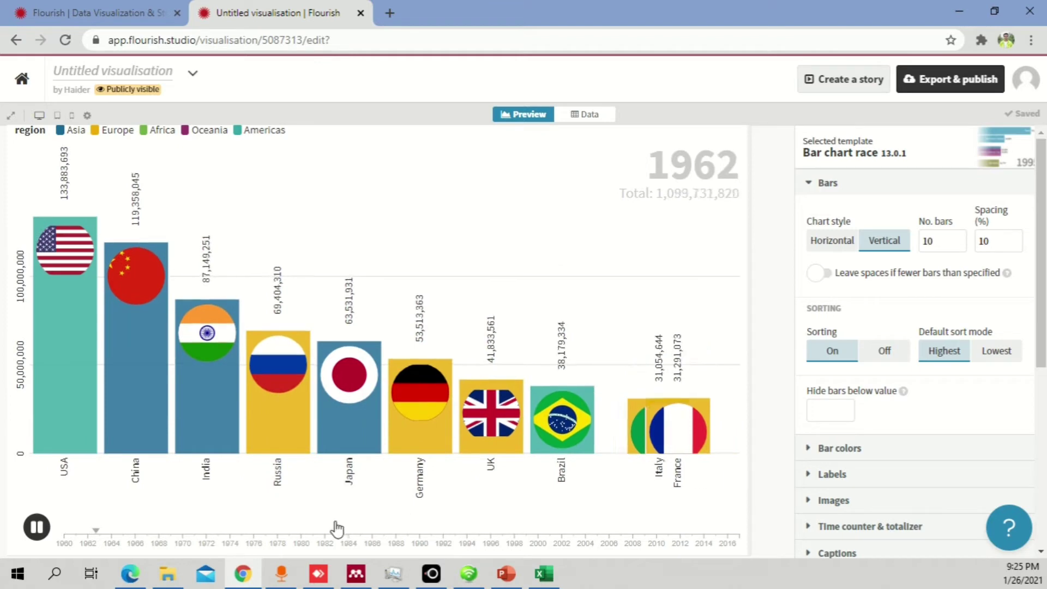
{"action": "mouse_move", "coordinate": [112, 538]}
{"action": "left_mouse_down"}
{"action": "mouse_move", "coordinate": [660, 549]}
{"action": "mouse_move", "coordinate": [96, 544]}
{"action": "left_mouse_up"}
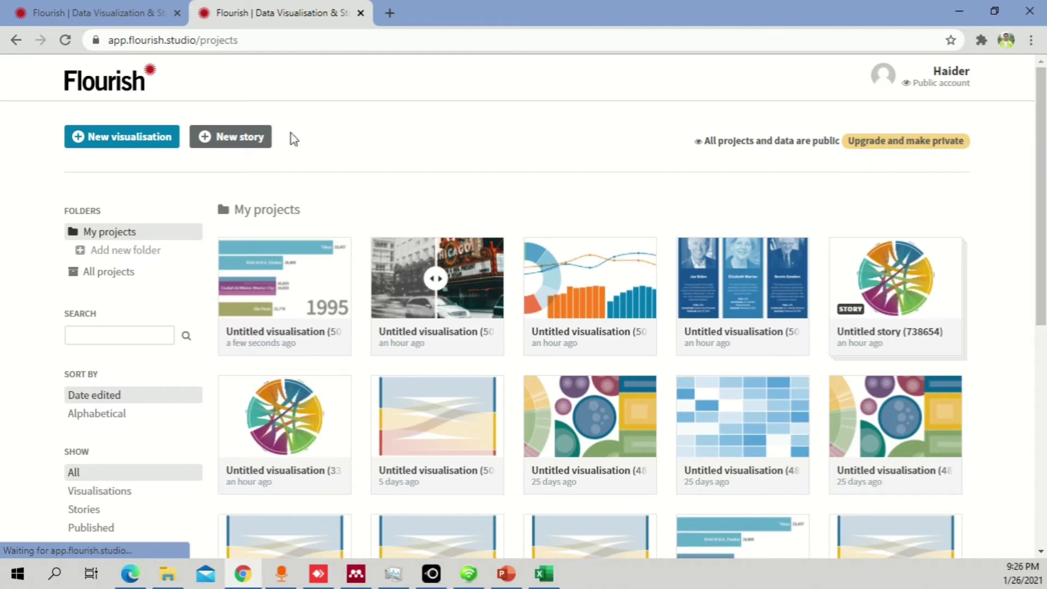
Start a new visualisation and scroll the template gallery down to Chord diagram
{"action": "left_click", "coordinate": [153, 137]}
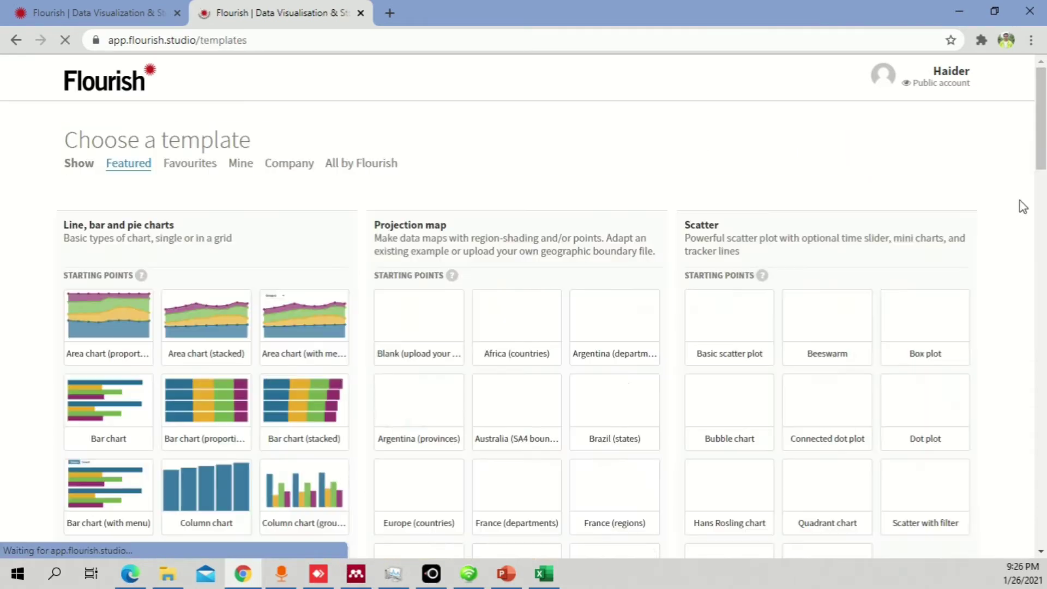
{"action": "left_click_drag", "start_coordinate": [1041, 109], "coordinate": [1040, 405]}
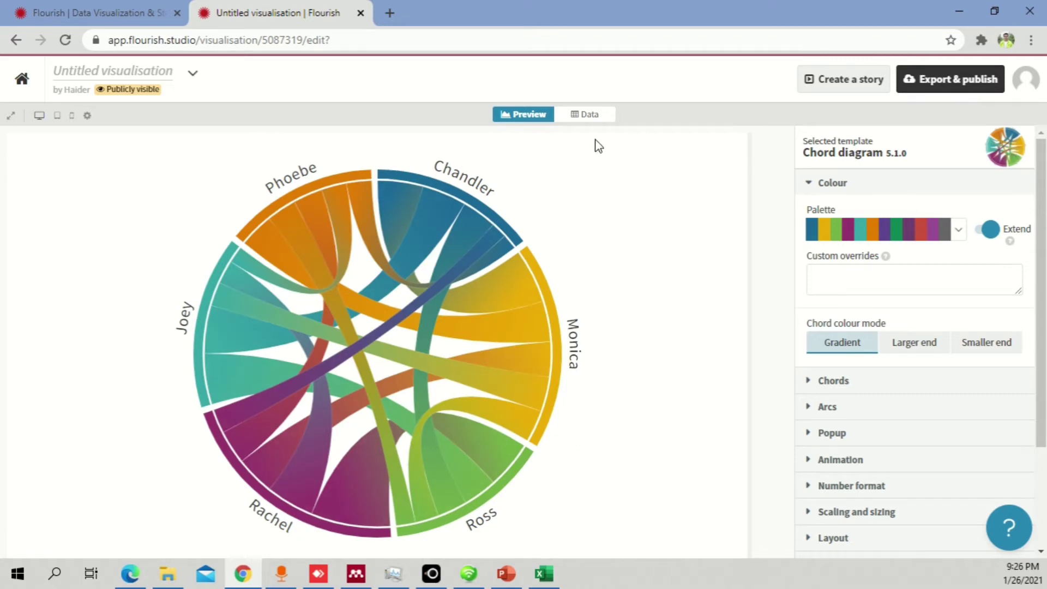
Show the chord diagram's Data sheet with From, To and Count columns
{"action": "left_click", "coordinate": [603, 117]}
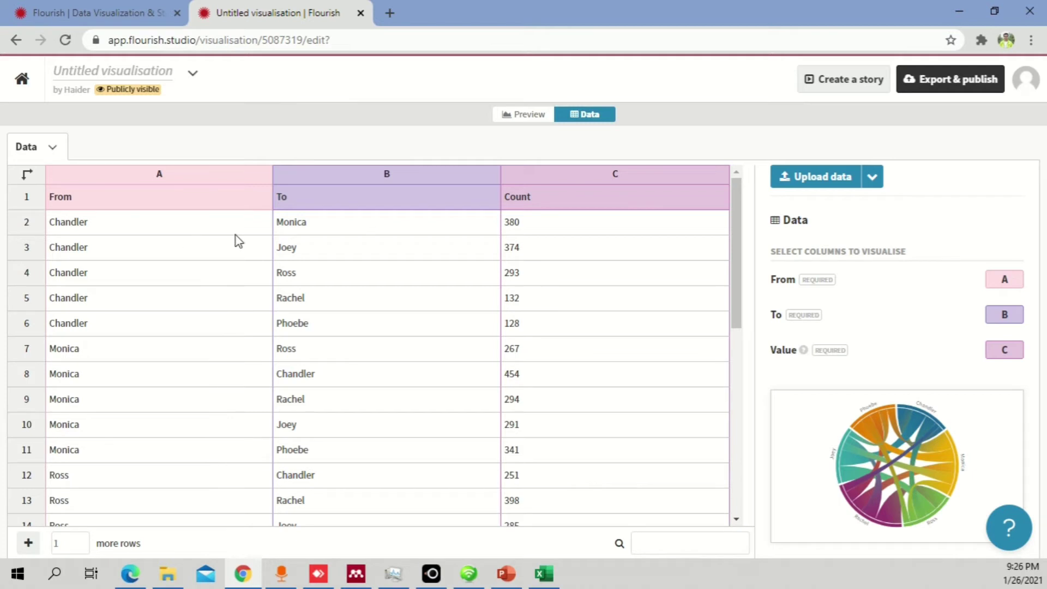
Scroll through the data rows, then return to the chord diagram Preview
{"action": "scroll", "coordinate": [236, 240], "scroll_direction": "down", "scroll_amount": 2}
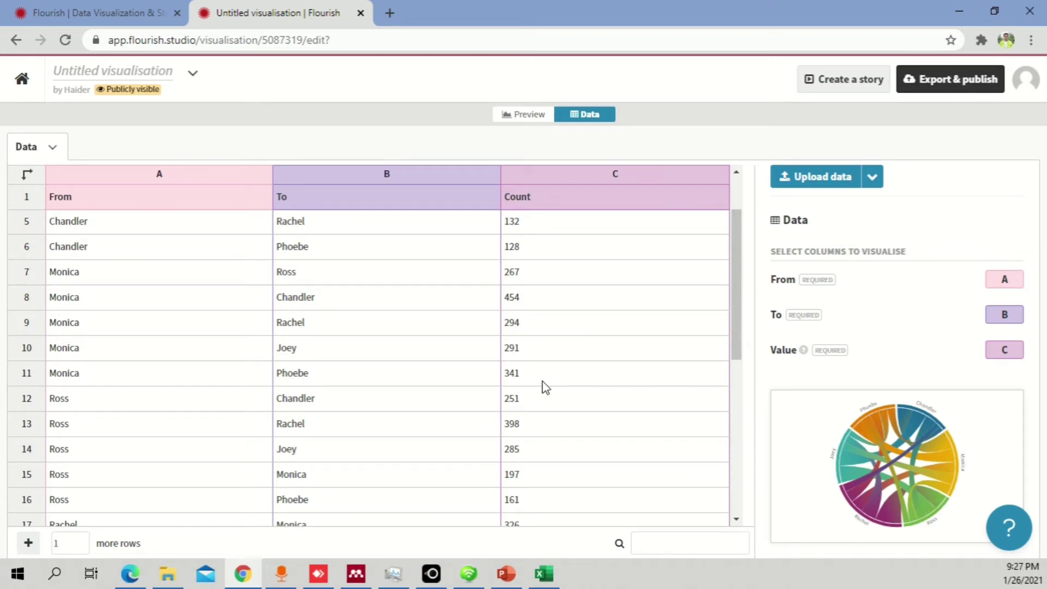
{"action": "left_click", "coordinate": [530, 116]}
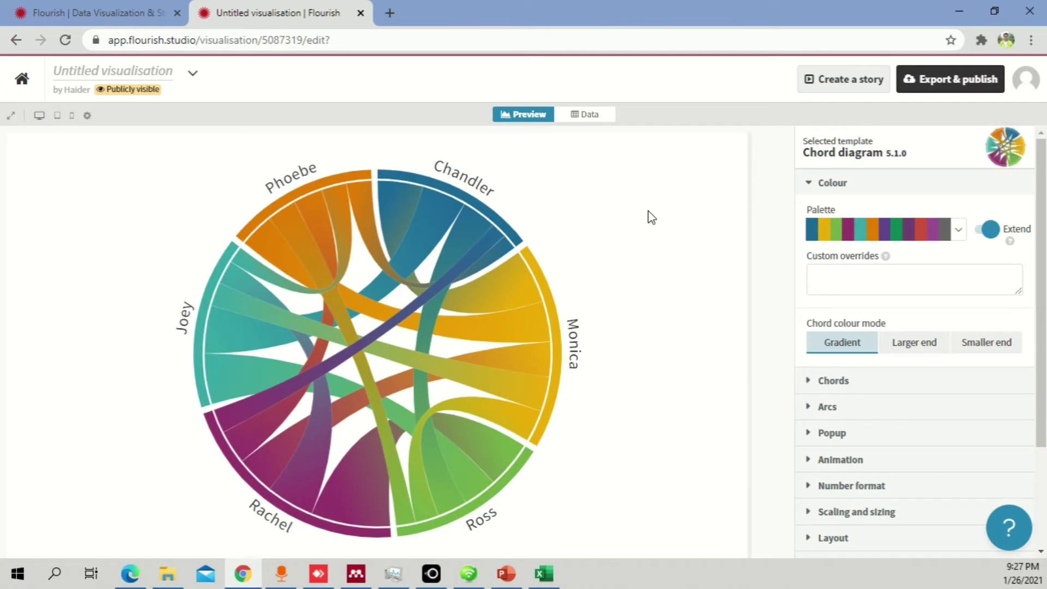
Flip to the Data sheet and back to the chord diagram Preview
{"action": "left_click", "coordinate": [584, 114]}
{"action": "left_click", "coordinate": [524, 116]}
{"action": "mouse_move", "coordinate": [399, 192]}
Collapse and re-expand Colour, toggle Extend off and back on, then open the Palette list
{"action": "left_click", "coordinate": [818, 185]}
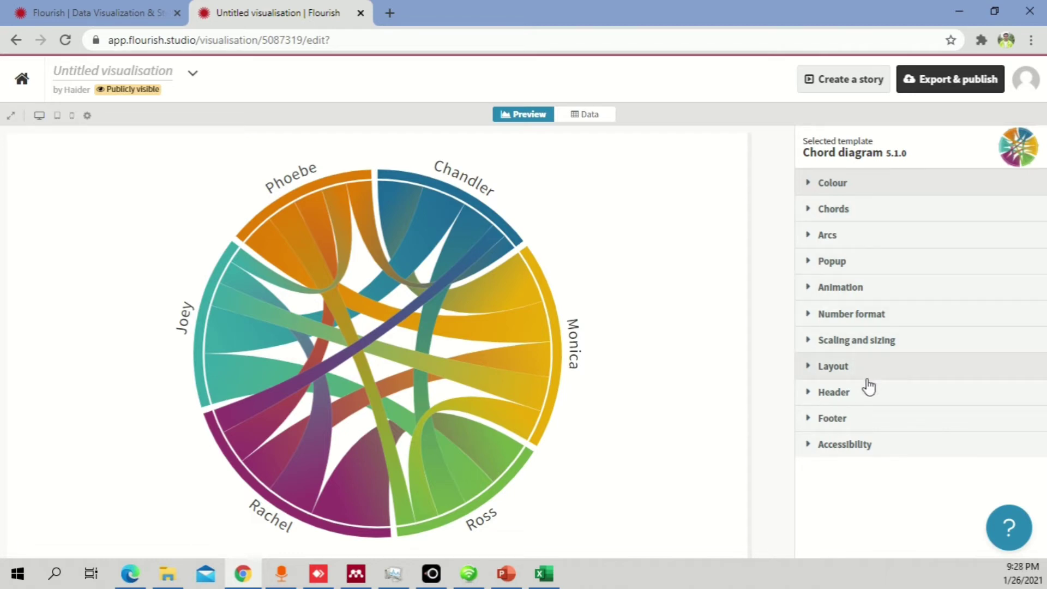
{"action": "left_click", "coordinate": [858, 181]}
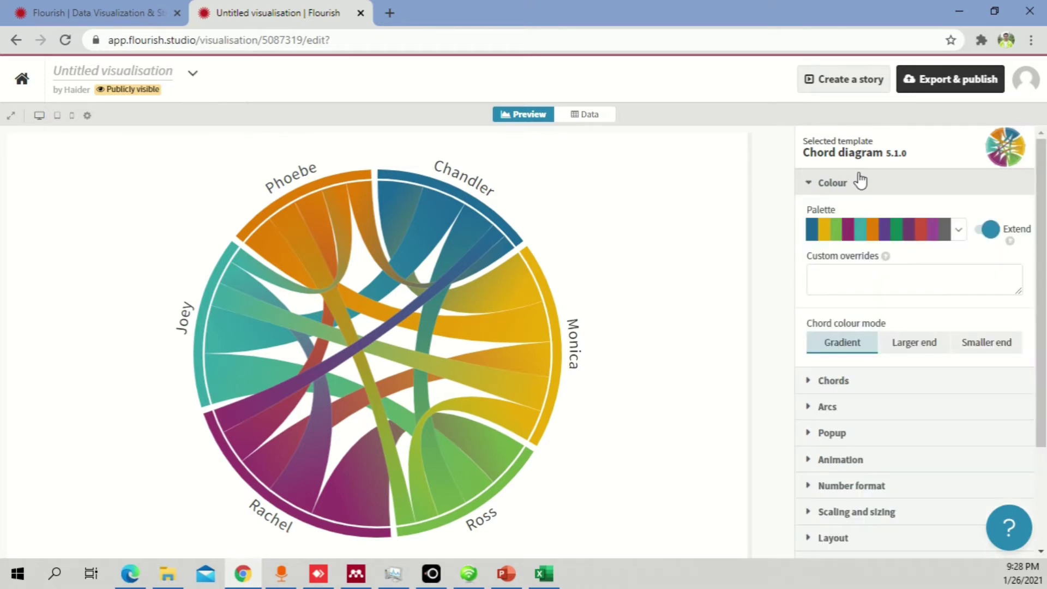
{"action": "left_click", "coordinate": [985, 232]}
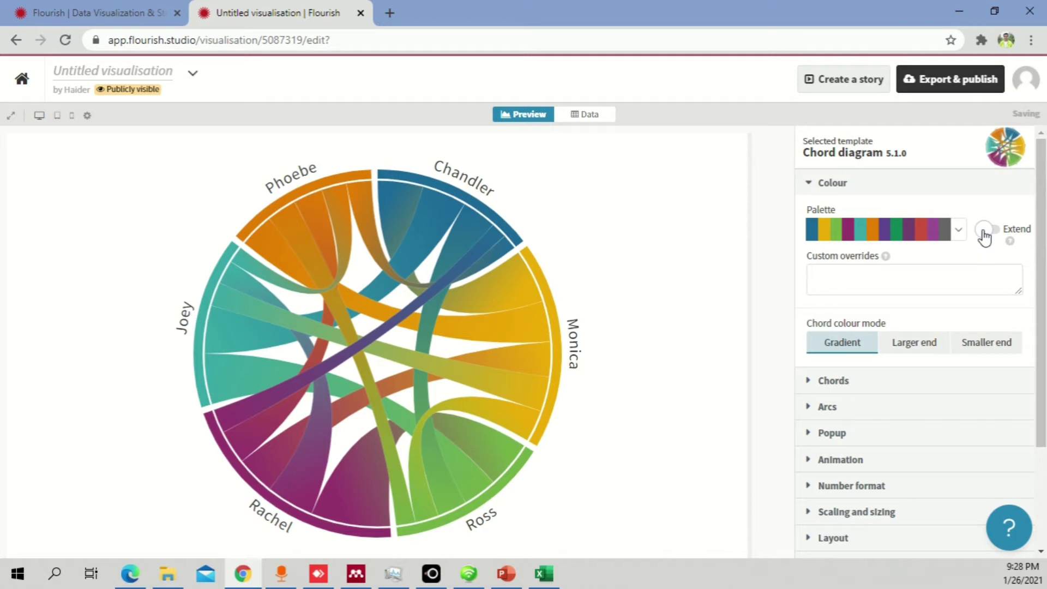
{"action": "left_click", "coordinate": [984, 234]}
{"action": "left_click", "coordinate": [960, 232]}
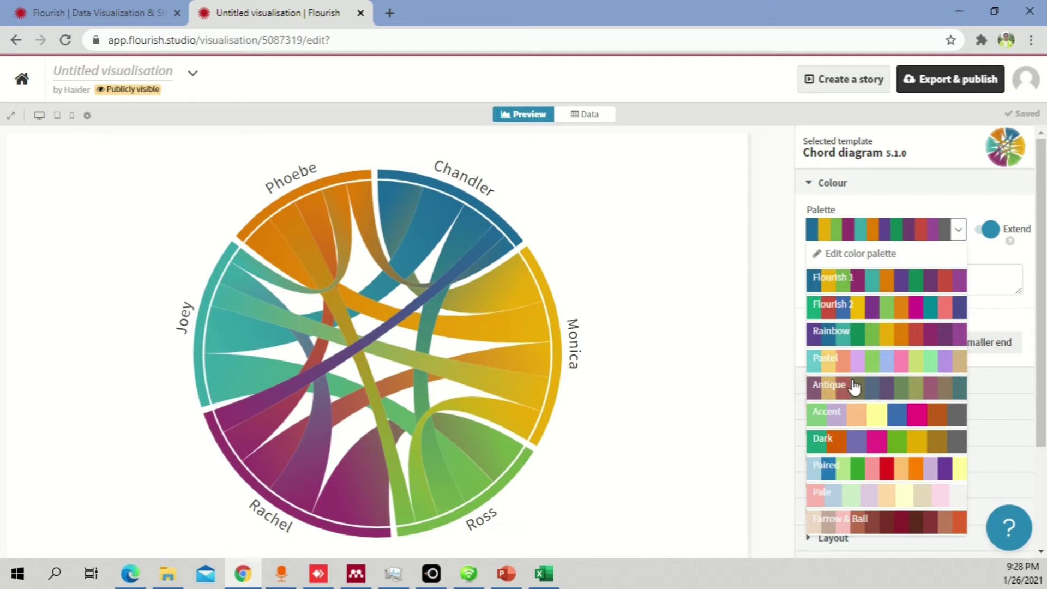
Try the Farrow & Ball and Antique palettes, then settle on Flourish 2
{"action": "scroll", "coordinate": [854, 386], "scroll_direction": "down", "scroll_amount": 3}
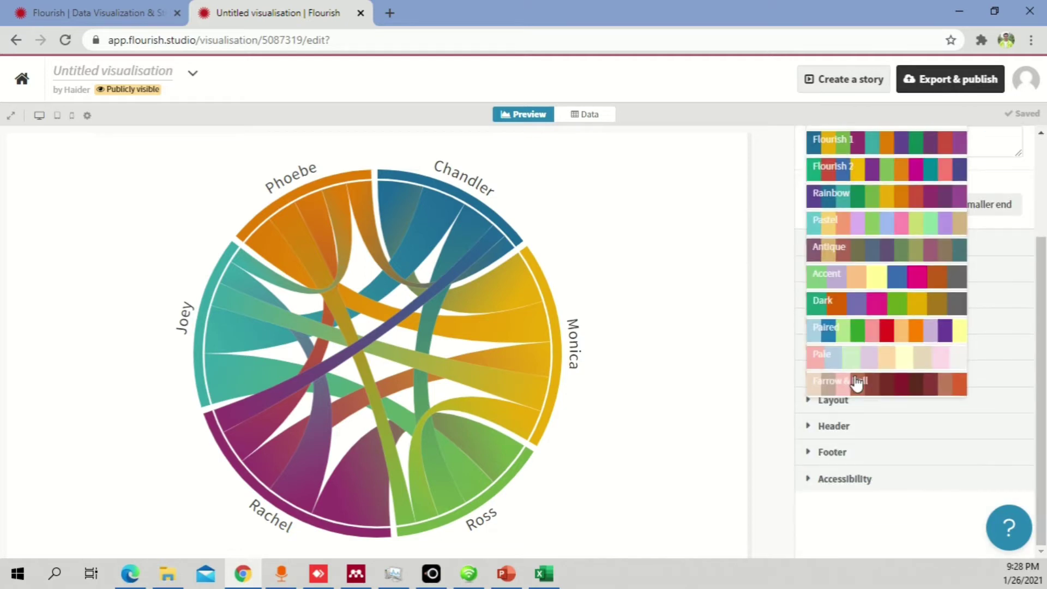
{"action": "left_click", "coordinate": [886, 388]}
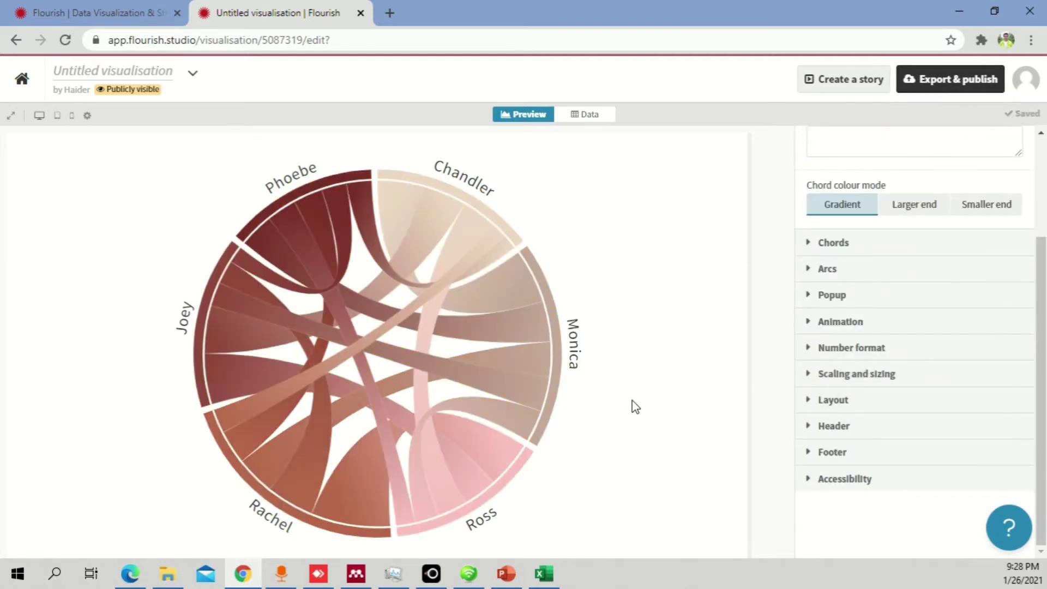
{"action": "mouse_move", "coordinate": [505, 281]}
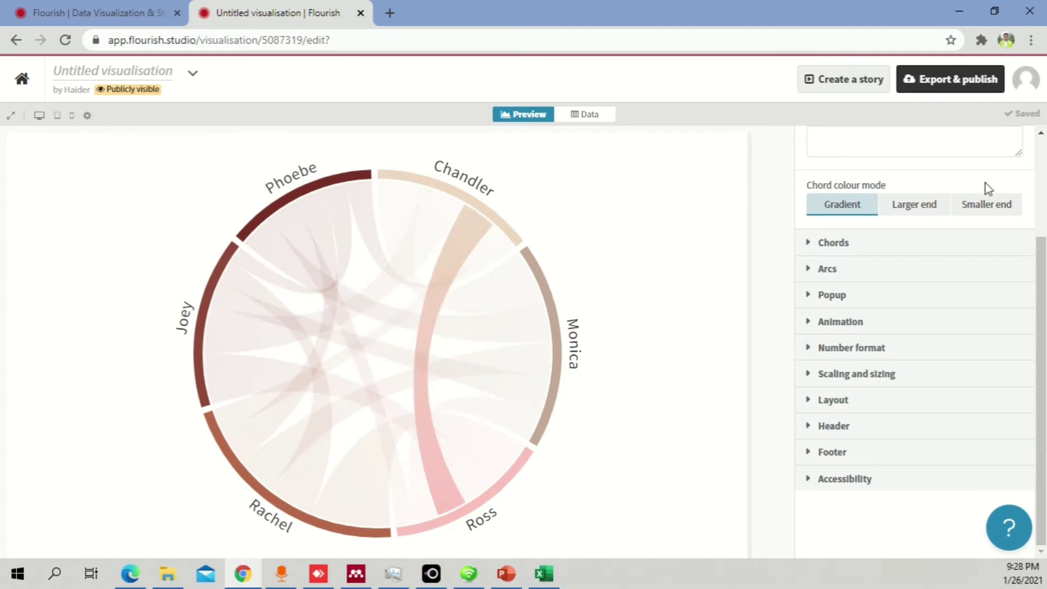
{"action": "left_click", "coordinate": [1041, 184]}
{"action": "left_click", "coordinate": [959, 229]}
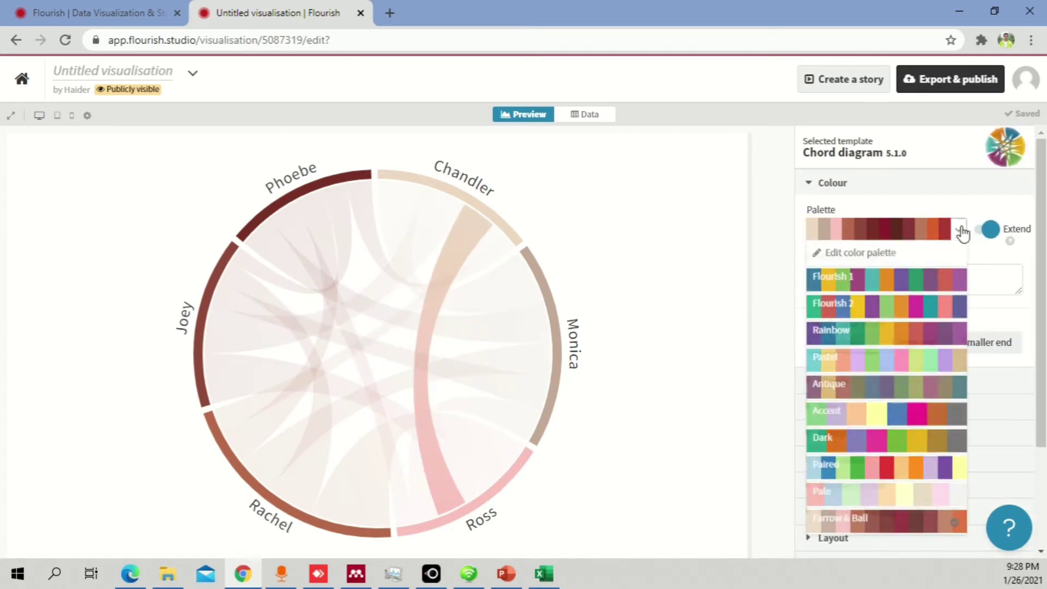
{"action": "left_click", "coordinate": [869, 385]}
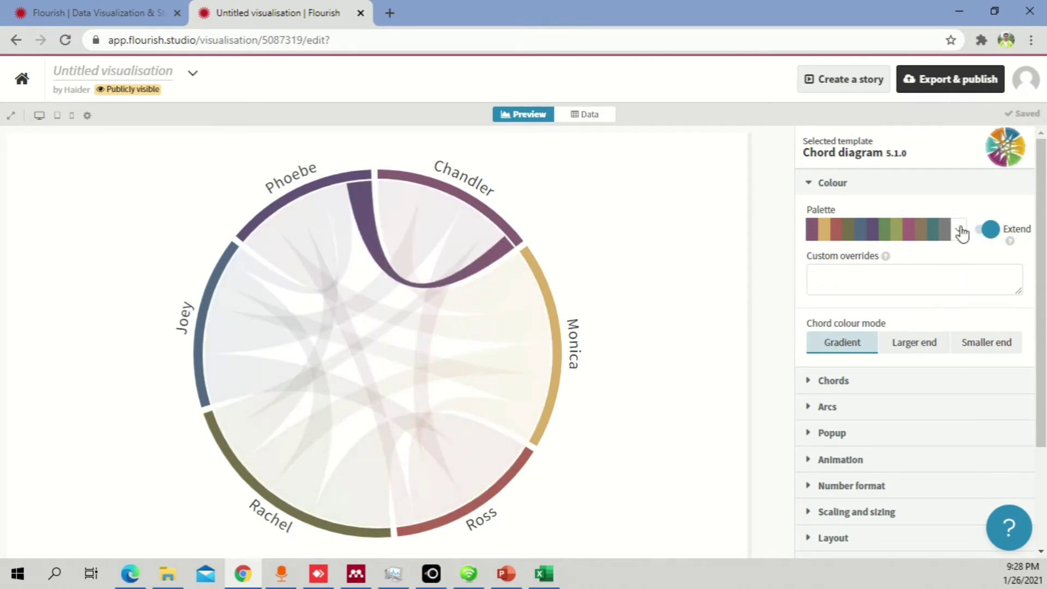
{"action": "left_click", "coordinate": [958, 230]}
{"action": "left_click", "coordinate": [859, 304]}
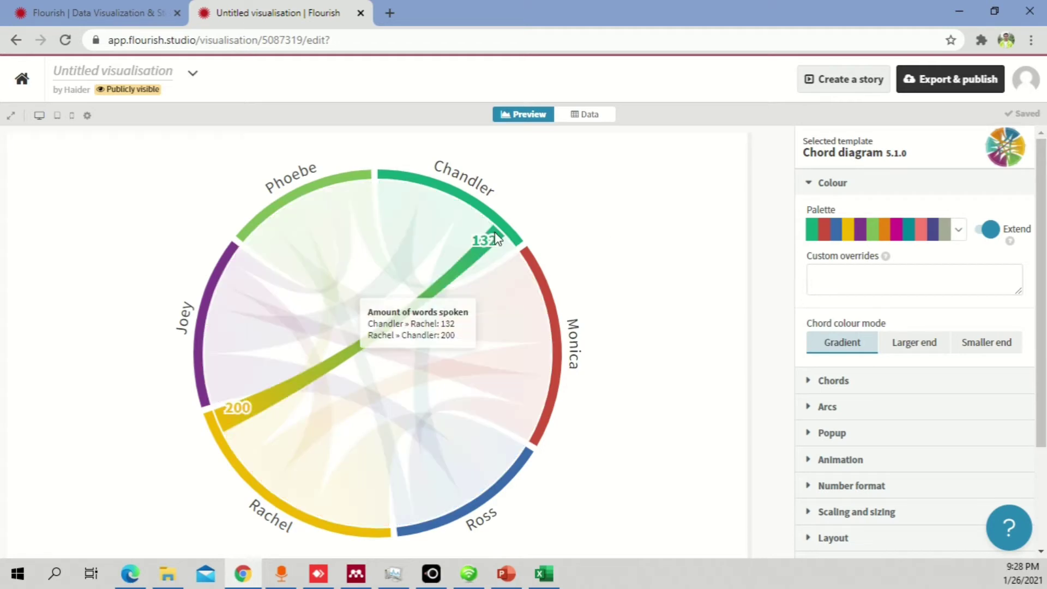
Test Larger end and Smaller end chord colouring, keep Gradient, and collapse Colour
{"action": "mouse_move", "coordinate": [417, 316]}
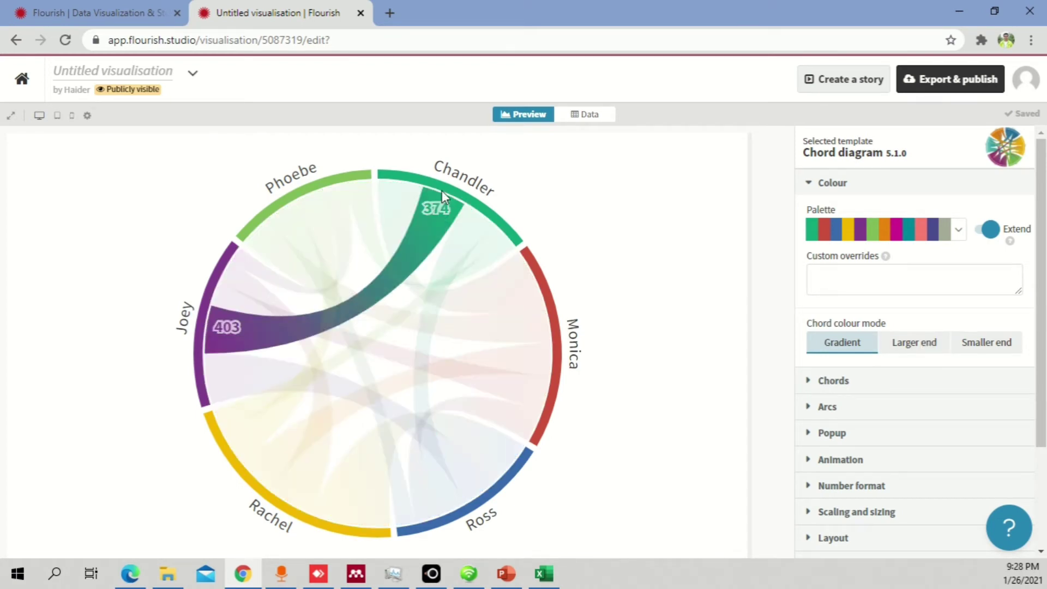
{"action": "mouse_move", "coordinate": [440, 209]}
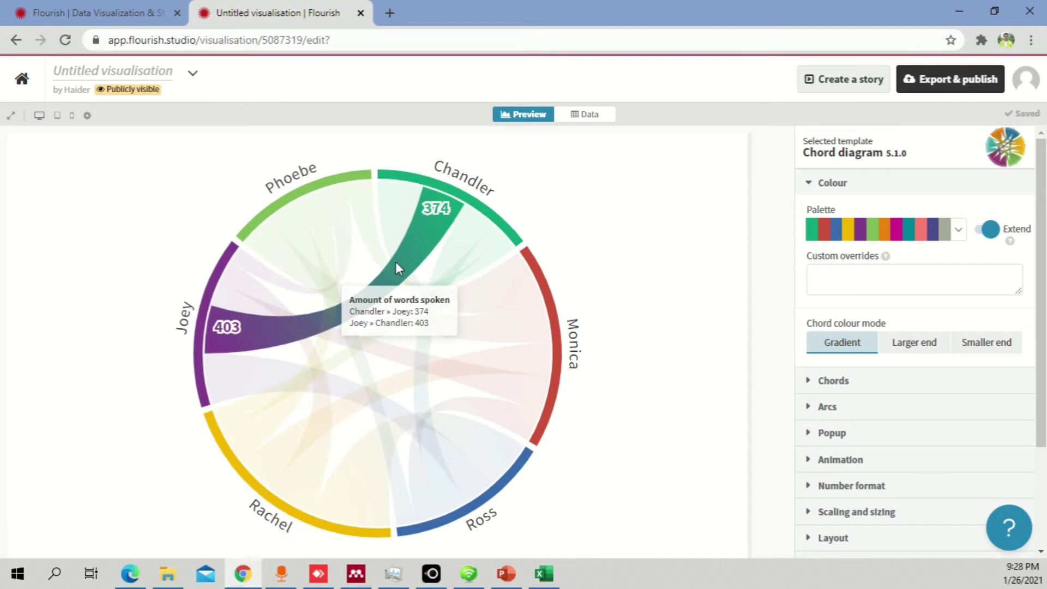
{"action": "left_click", "coordinate": [921, 344]}
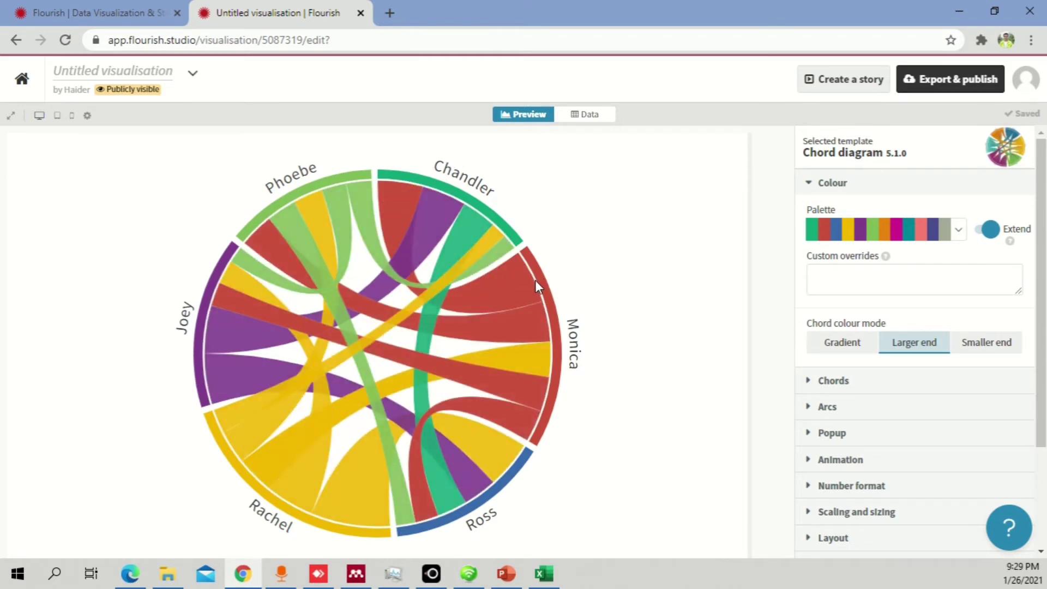
{"action": "mouse_move", "coordinate": [521, 289]}
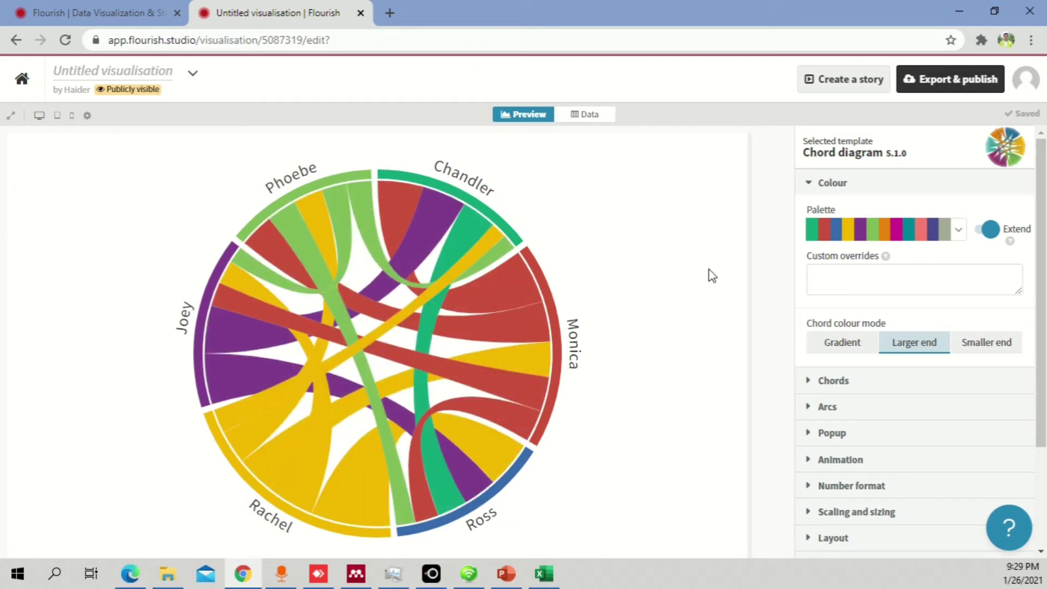
{"action": "left_click", "coordinate": [1004, 350]}
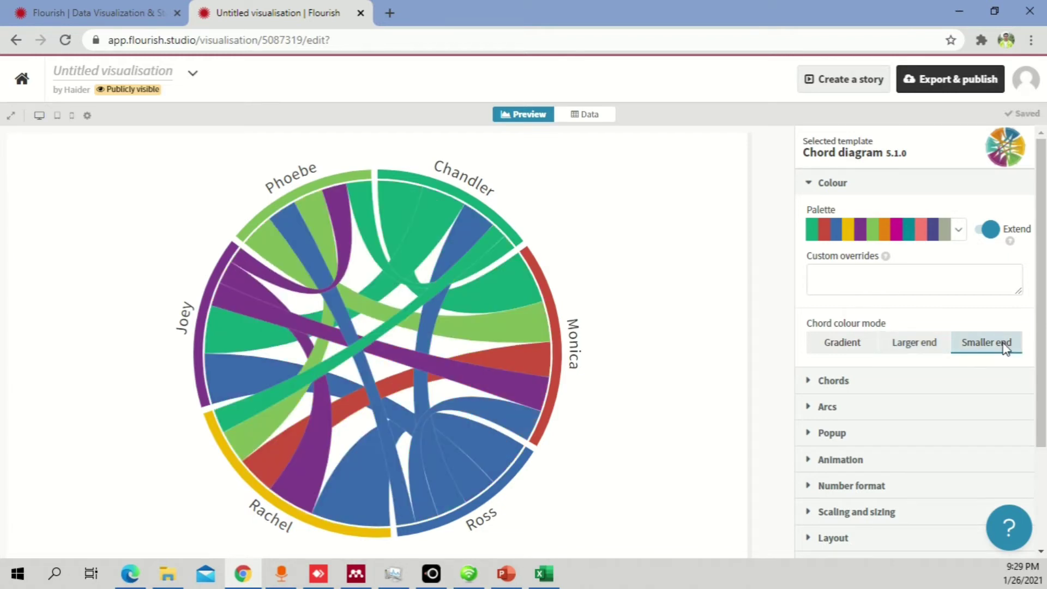
{"action": "left_click", "coordinate": [860, 345]}
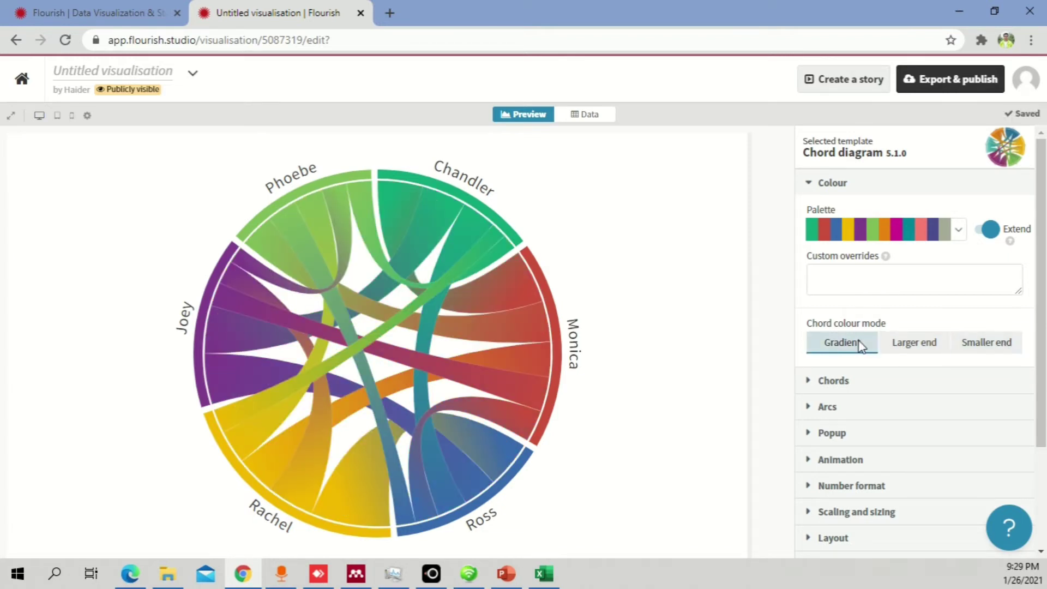
{"action": "left_click", "coordinate": [818, 184]}
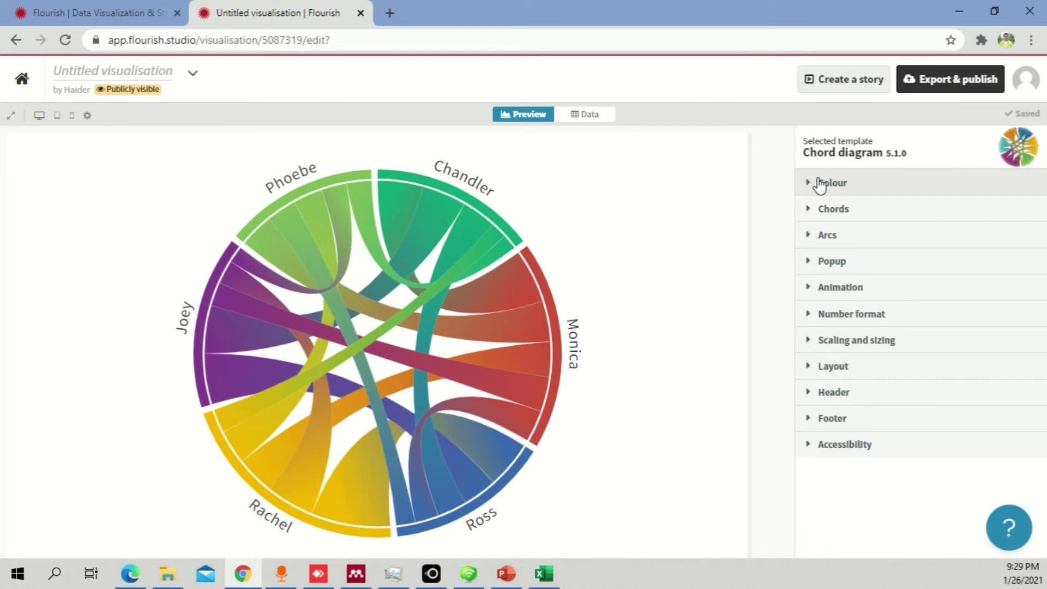
Expand the Chords settings and lower the chord opacity to about 0.5
{"action": "left_click", "coordinate": [847, 211]}
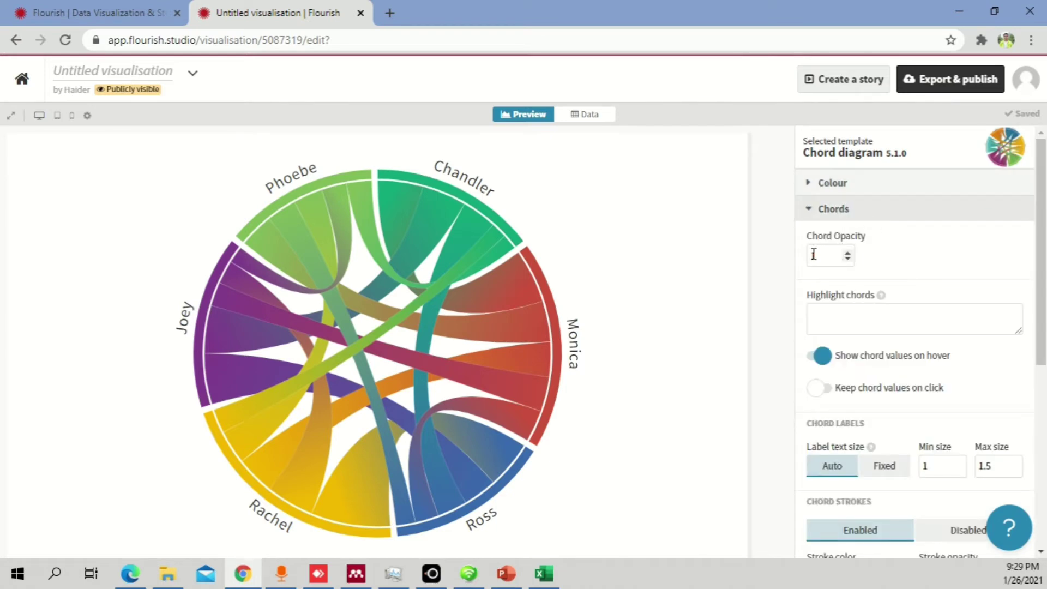
{"action": "left_click", "coordinate": [849, 261]}
{"action": "left_click", "coordinate": [848, 261]}
{"action": "left_click", "coordinate": [848, 261]}
{"action": "left_click", "coordinate": [848, 260]}
{"action": "left_click", "coordinate": [849, 261]}
{"action": "left_click", "coordinate": [849, 261]}
{"action": "left_click", "coordinate": [848, 261]}
{"action": "left_click", "coordinate": [848, 260]}
{"action": "left_click", "coordinate": [849, 261]}
{"action": "left_click", "coordinate": [848, 261]}
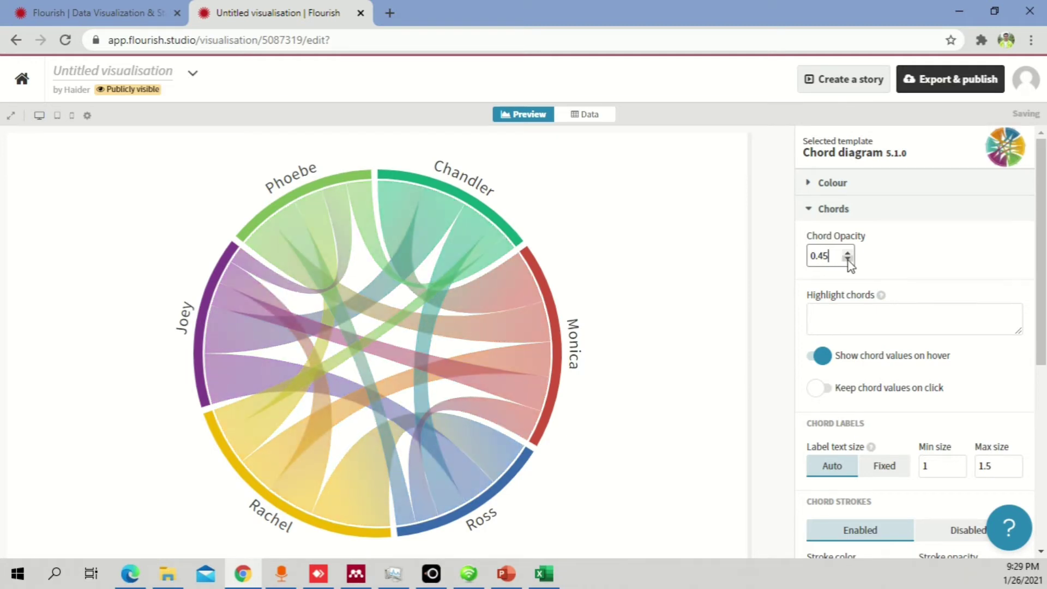
Raise the chord opacity back up to 0.9 so chords are nearly solid, then collapse Chords
{"action": "left_click", "coordinate": [847, 254]}
{"action": "left_click", "coordinate": [847, 254]}
{"action": "left_click", "coordinate": [848, 254]}
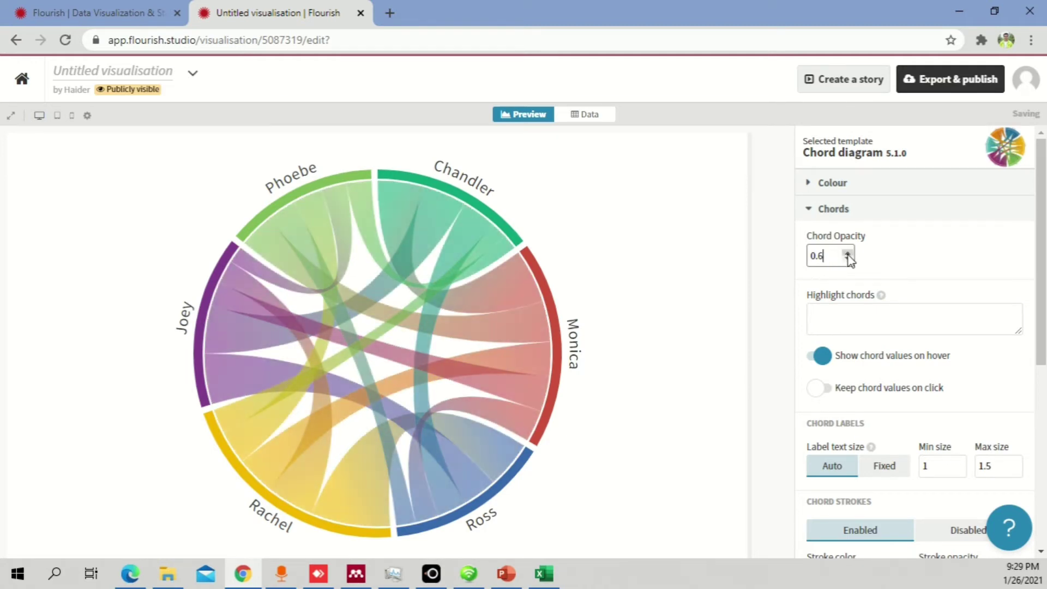
{"action": "left_click", "coordinate": [848, 254]}
{"action": "left_click", "coordinate": [848, 254]}
{"action": "left_click", "coordinate": [847, 254]}
{"action": "left_click", "coordinate": [848, 261]}
{"action": "left_click", "coordinate": [848, 254]}
{"action": "left_click", "coordinate": [847, 254]}
{"action": "left_click", "coordinate": [847, 254]}
{"action": "left_click", "coordinate": [848, 254]}
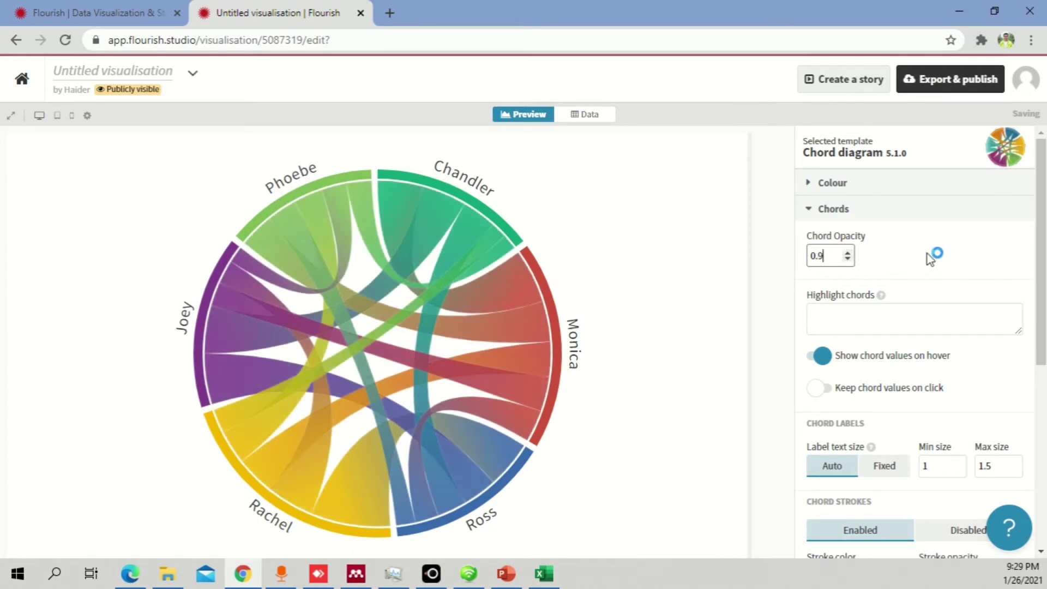
{"action": "left_click", "coordinate": [830, 213]}
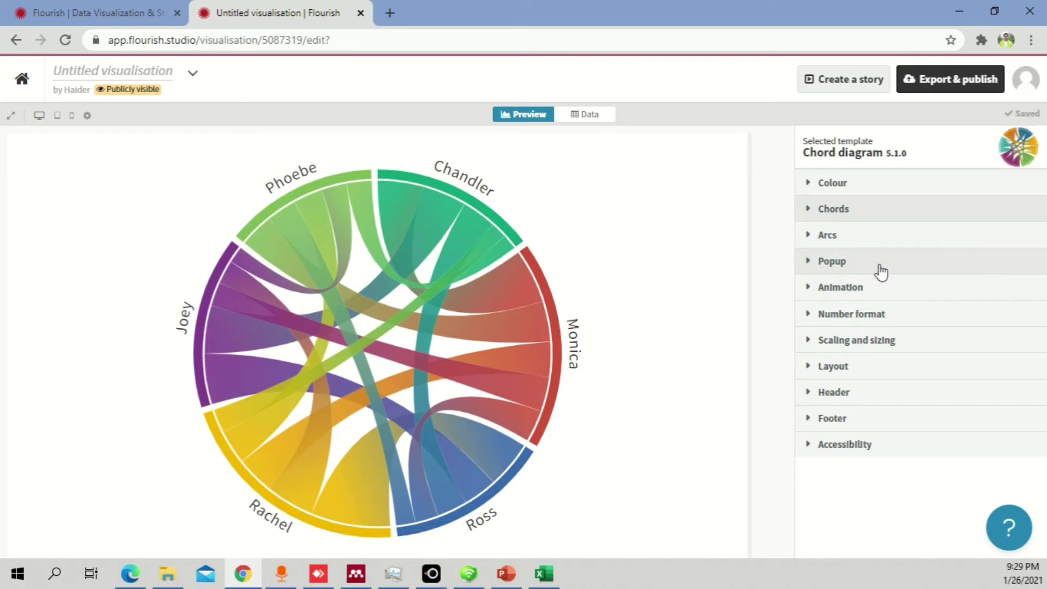
{"action": "left_click", "coordinate": [853, 236]}
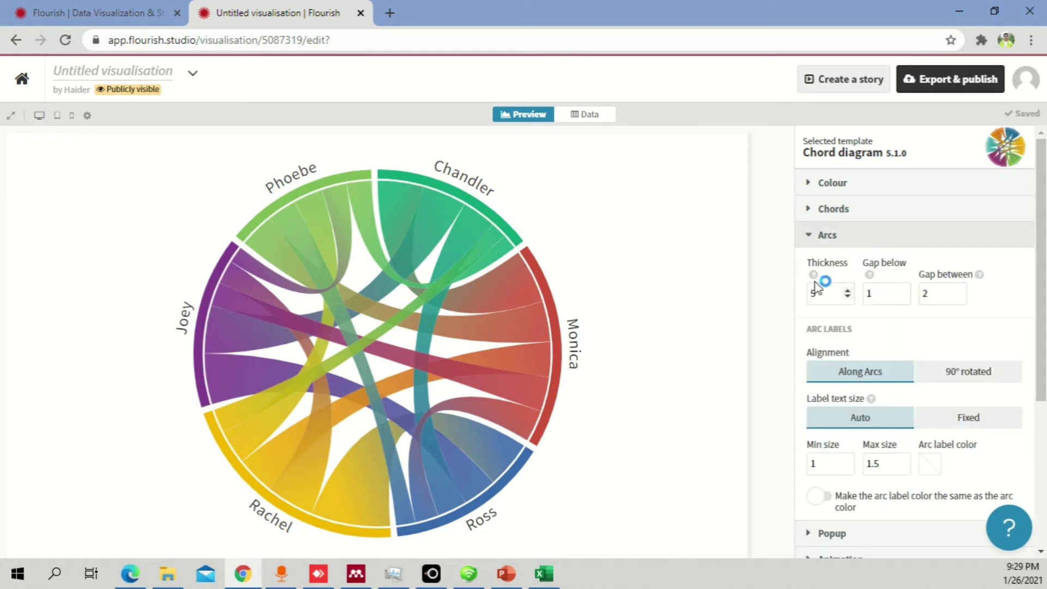
Set the outer arc thickness to 10 after testing thinner values
{"action": "left_click_drag", "start_coordinate": [847, 290], "coordinate": [840, 291]}
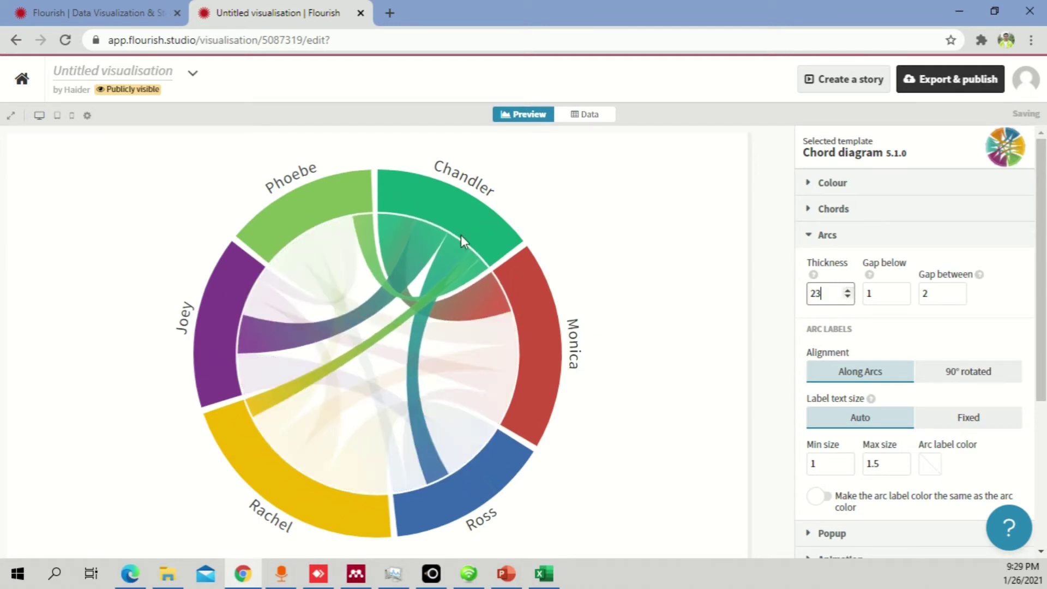
{"action": "left_click", "coordinate": [849, 291]}
{"action": "left_click", "coordinate": [848, 291]}
{"action": "left_click", "coordinate": [848, 292]}
{"action": "left_click", "coordinate": [849, 291]}
{"action": "left_click", "coordinate": [849, 297]}
{"action": "left_click", "coordinate": [848, 297]}
{"action": "left_click", "coordinate": [848, 297]}
{"action": "left_click", "coordinate": [848, 297]}
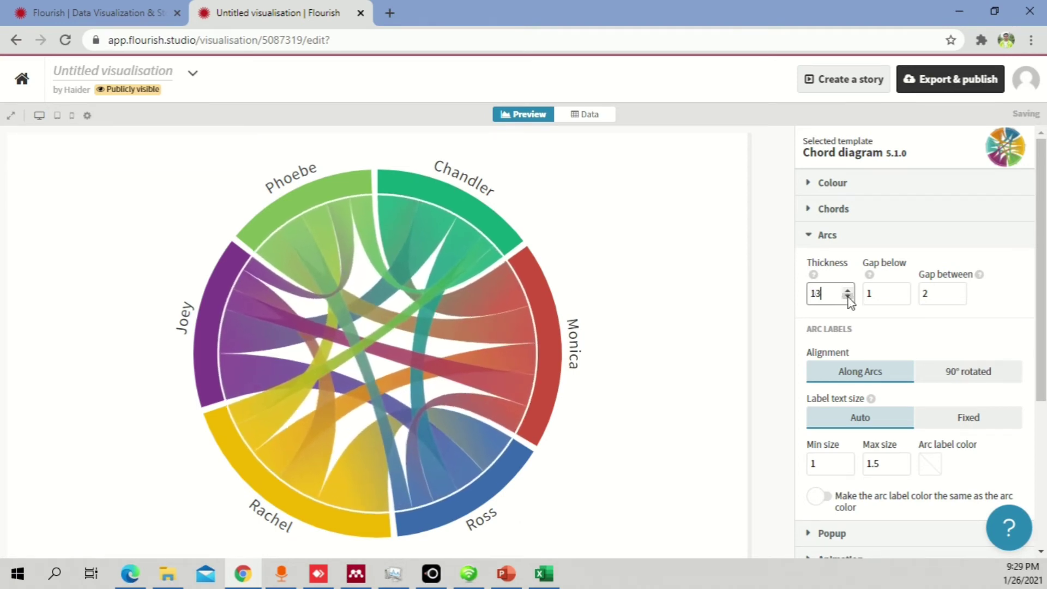
{"action": "left_click", "coordinate": [849, 297]}
{"action": "left_click", "coordinate": [849, 296]}
{"action": "left_click", "coordinate": [848, 296]}
{"action": "left_click", "coordinate": [848, 296]}
{"action": "left_click", "coordinate": [848, 290]}
{"action": "left_click", "coordinate": [848, 289]}
{"action": "left_click", "coordinate": [848, 289]}
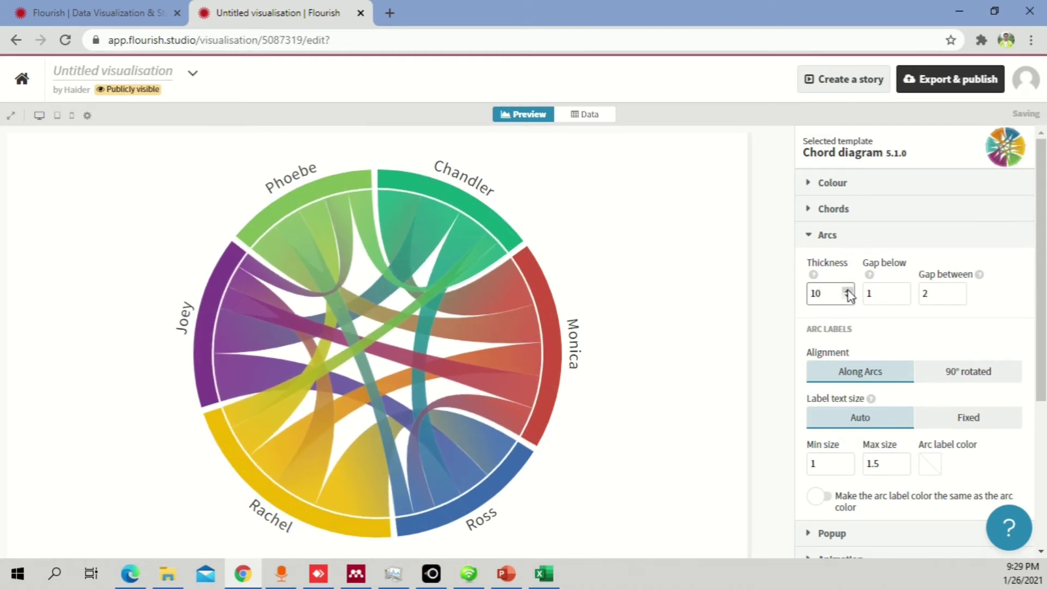
Set the gap below the arcs to 2
{"action": "left_click", "coordinate": [903, 291]}
{"action": "left_click", "coordinate": [904, 290]}
{"action": "left_click", "coordinate": [904, 291]}
{"action": "left_click", "coordinate": [904, 291]}
{"action": "left_click", "coordinate": [903, 291]}
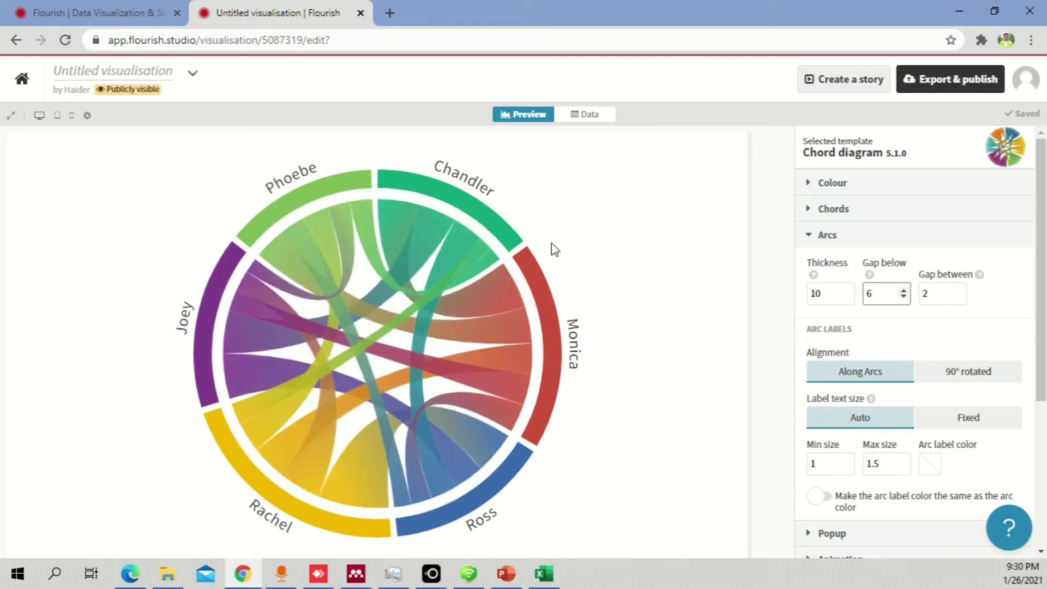
{"action": "left_click", "coordinate": [904, 297]}
{"action": "left_click", "coordinate": [903, 296]}
{"action": "left_click", "coordinate": [904, 296]}
{"action": "left_click", "coordinate": [903, 296]}
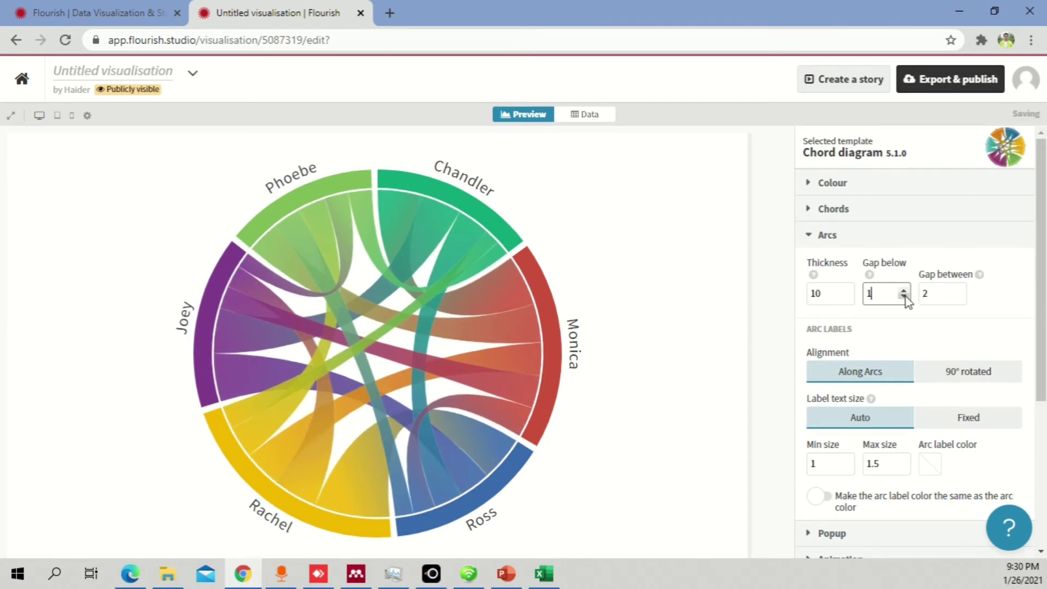
{"action": "left_click", "coordinate": [903, 291]}
Set the gap between arcs to 4 and rotate the arc labels 90°
{"action": "left_click", "coordinate": [959, 291]}
{"action": "left_click", "coordinate": [959, 291]}
{"action": "left_click", "coordinate": [959, 291]}
{"action": "left_click", "coordinate": [959, 291]}
{"action": "left_click", "coordinate": [959, 291]}
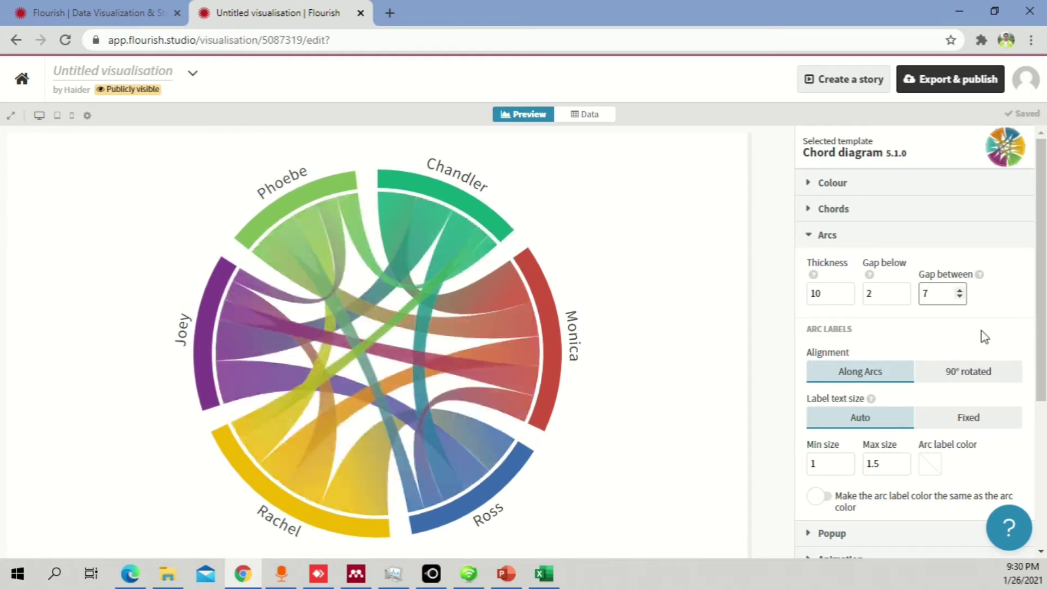
{"action": "left_click", "coordinate": [959, 297]}
{"action": "left_click", "coordinate": [959, 297]}
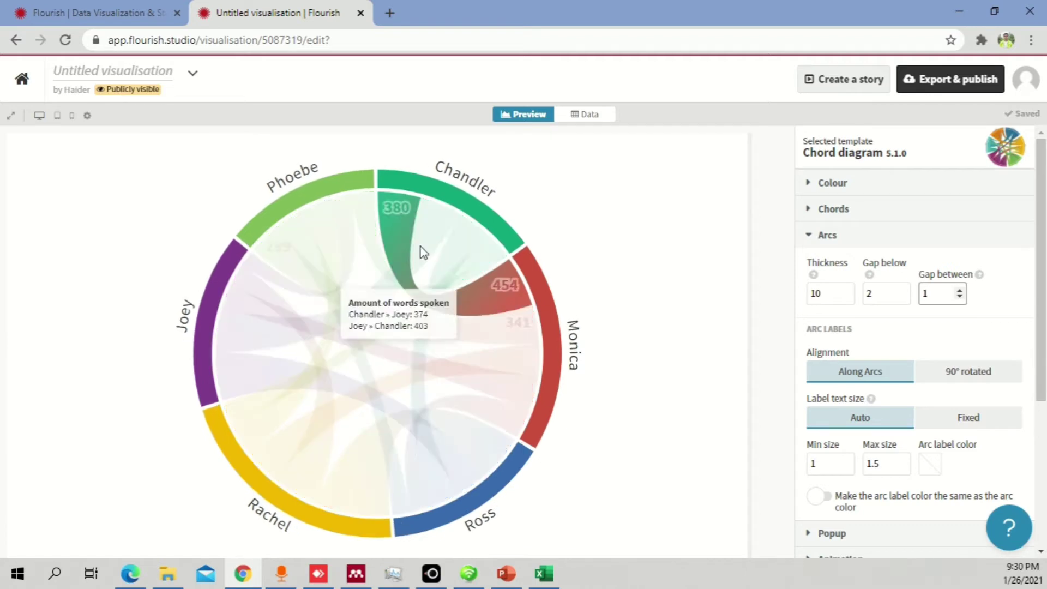
{"action": "left_click", "coordinate": [959, 293]}
{"action": "left_click", "coordinate": [959, 293]}
{"action": "left_click", "coordinate": [959, 293]}
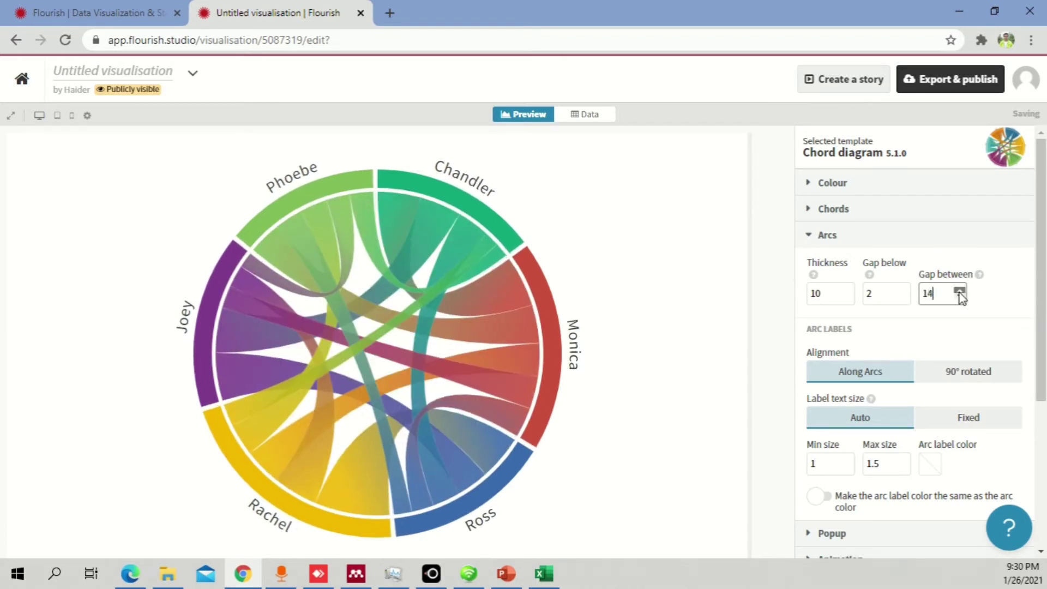
{"action": "left_click", "coordinate": [959, 293]}
{"action": "left_click", "coordinate": [959, 292]}
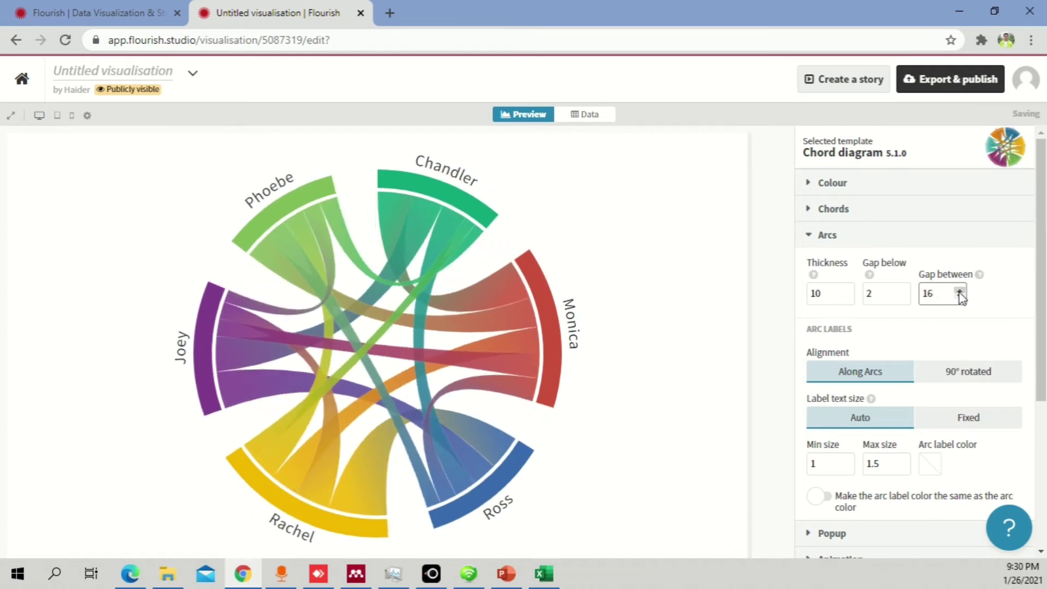
{"action": "left_click", "coordinate": [960, 297]}
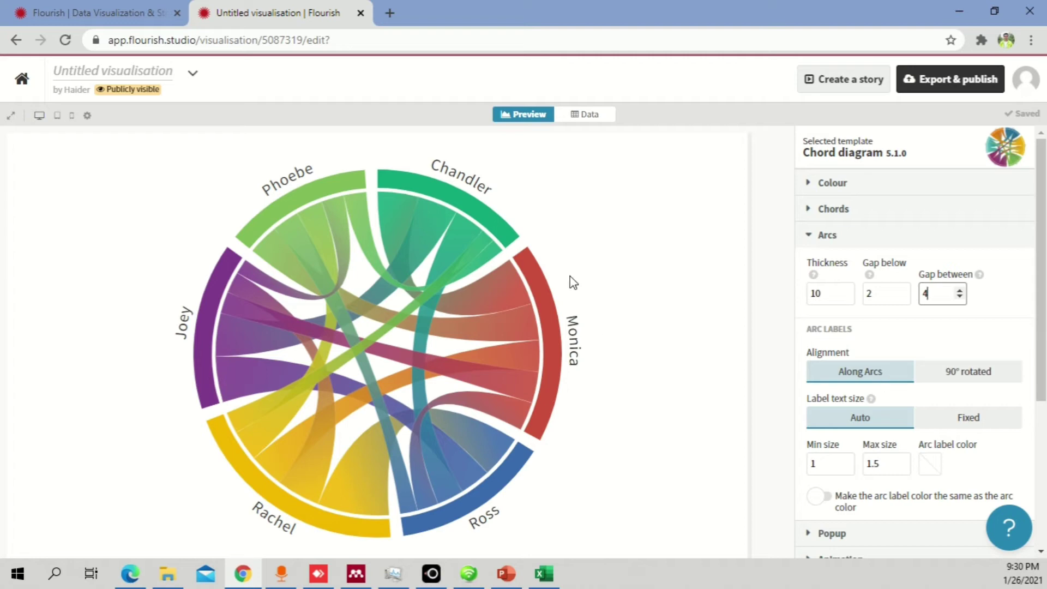
{"action": "left_click", "coordinate": [992, 375]}
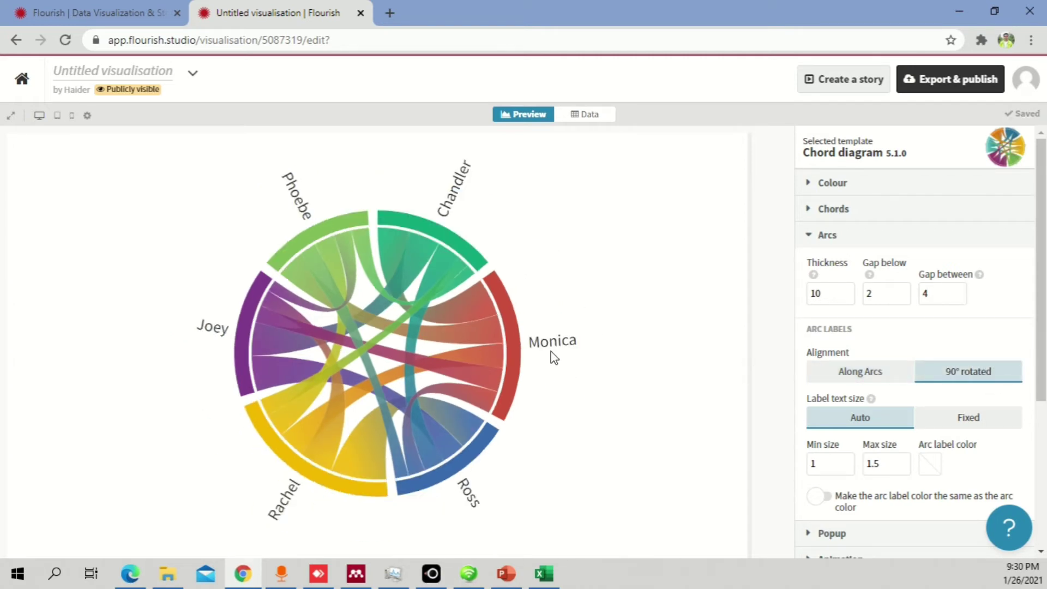
Align the arc labels Along Arcs and keep label size on Auto after trying Fixed
{"action": "left_click", "coordinate": [894, 374]}
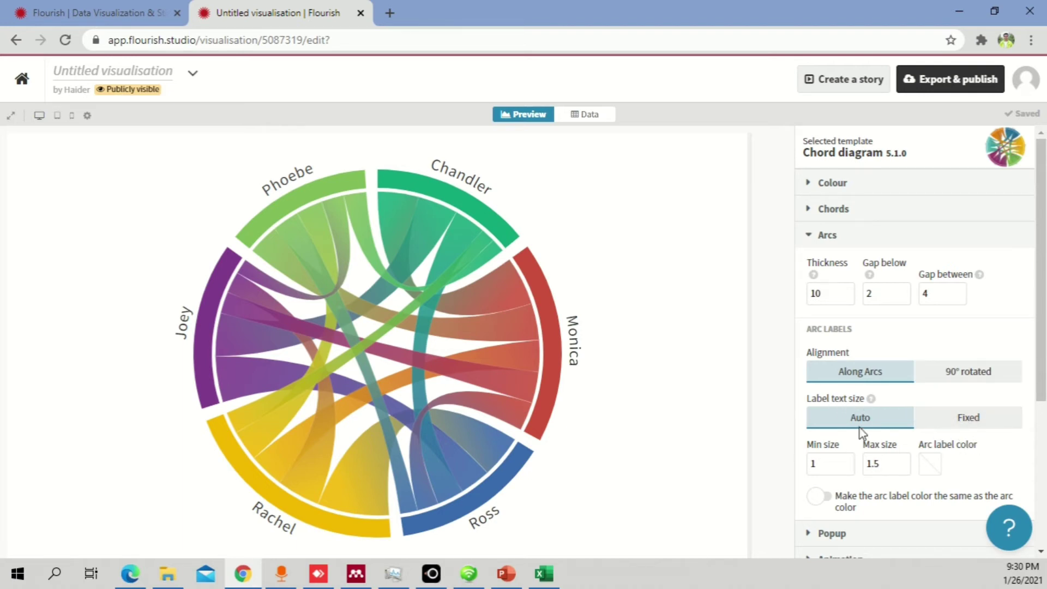
{"action": "left_click", "coordinate": [985, 421]}
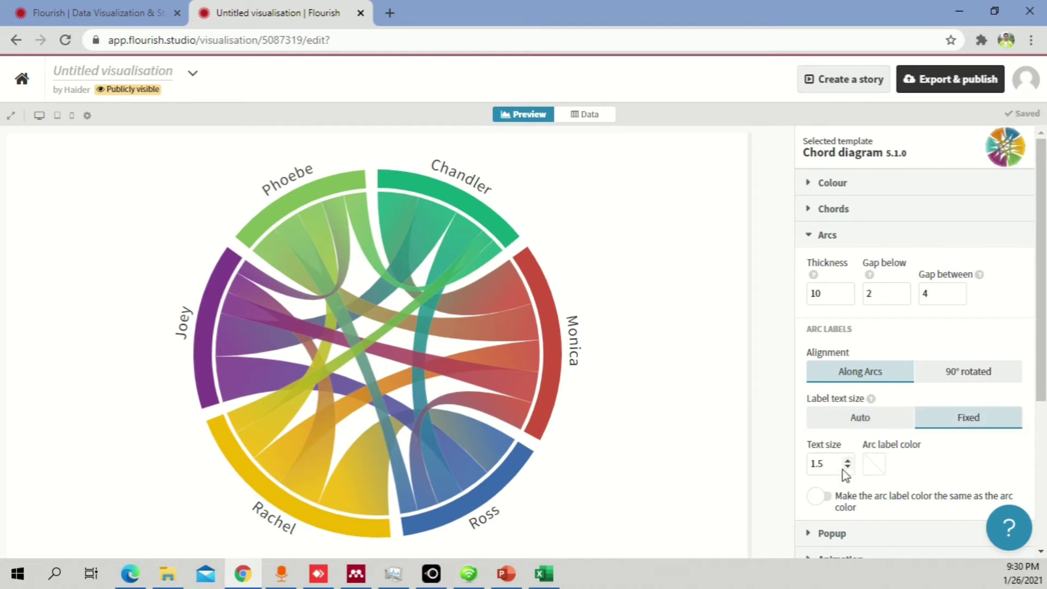
{"action": "left_click", "coordinate": [872, 420]}
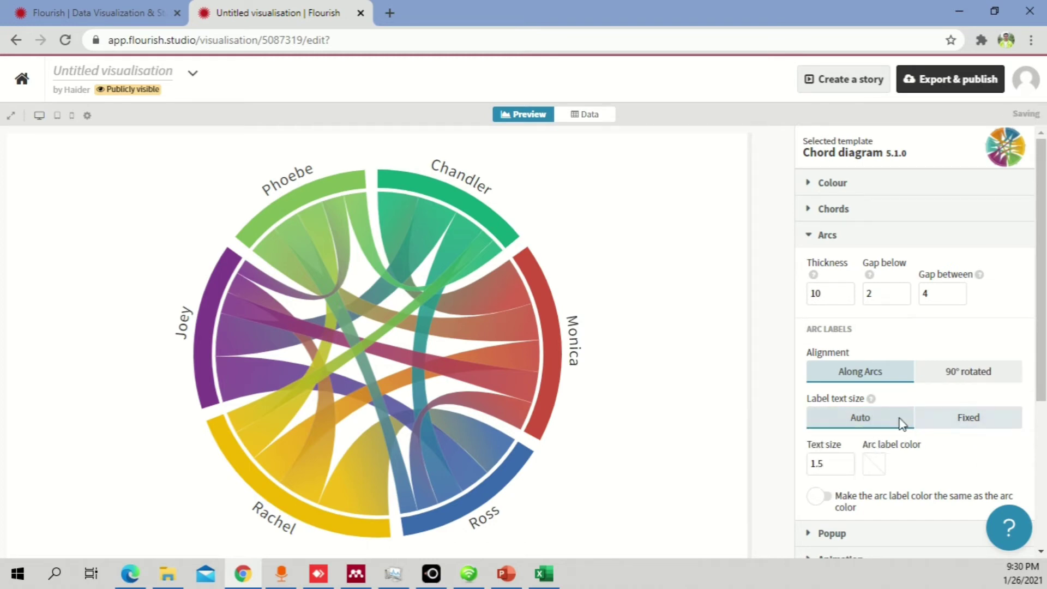
{"action": "left_click", "coordinate": [826, 239]}
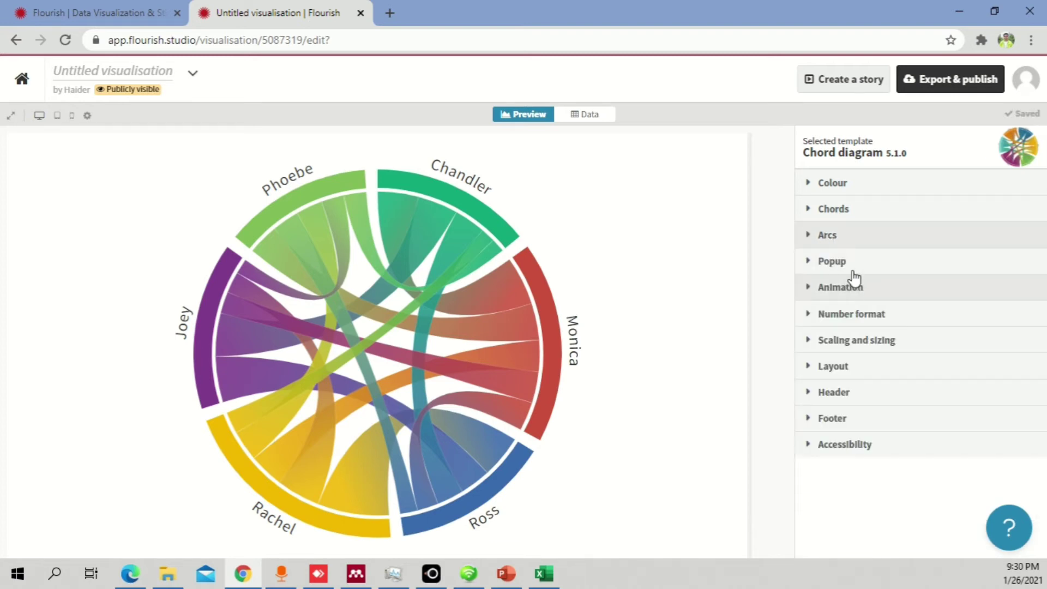
{"action": "left_click", "coordinate": [875, 266]}
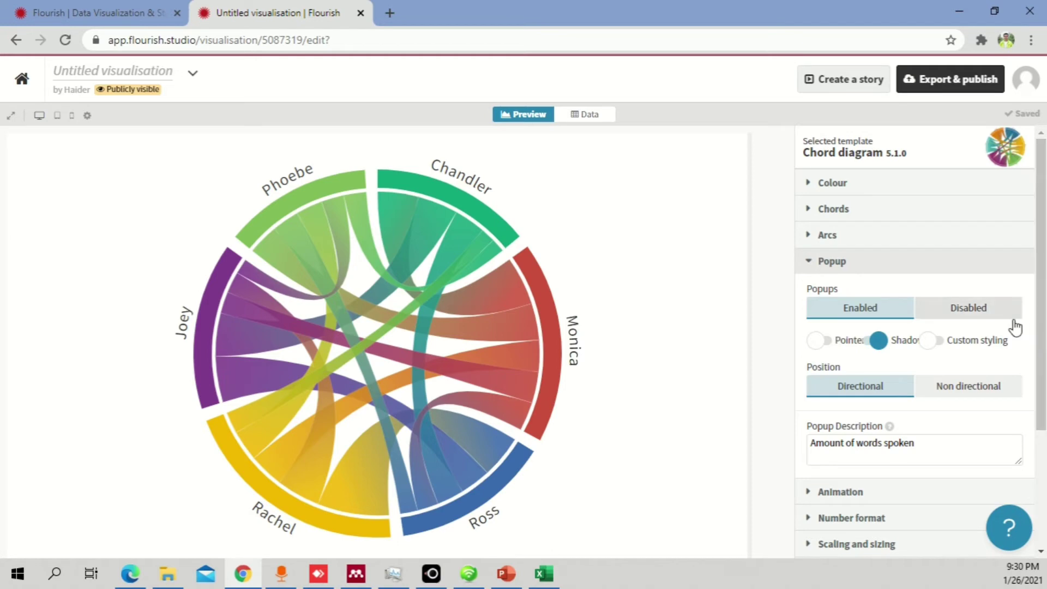
Set Popups to Disabled with Directional positioning, then expand Animation showing duration 2
{"action": "mouse_move", "coordinate": [510, 319]}
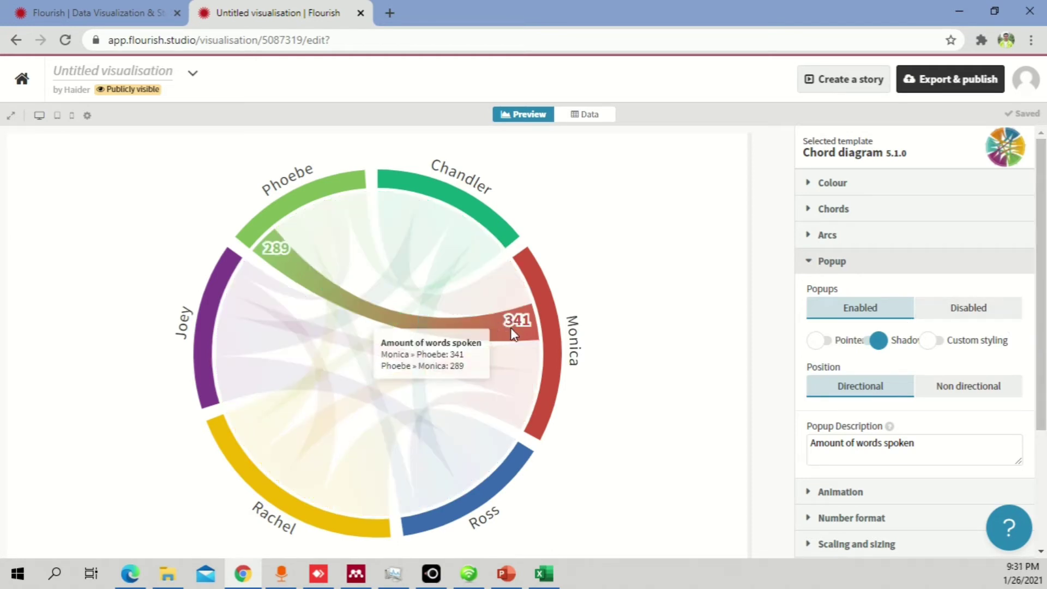
{"action": "left_click", "coordinate": [970, 307]}
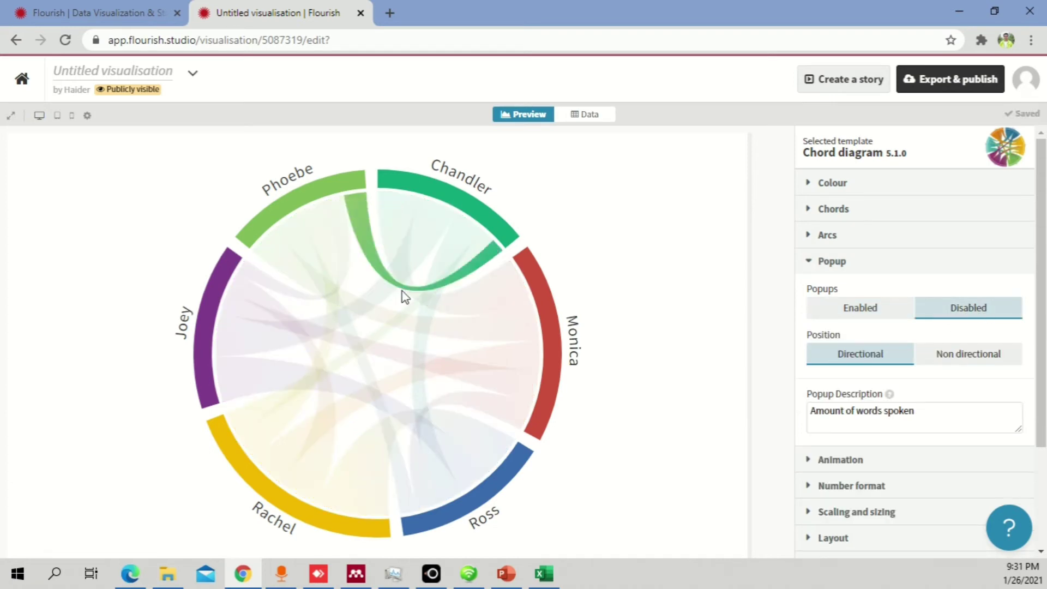
{"action": "left_click", "coordinate": [890, 309]}
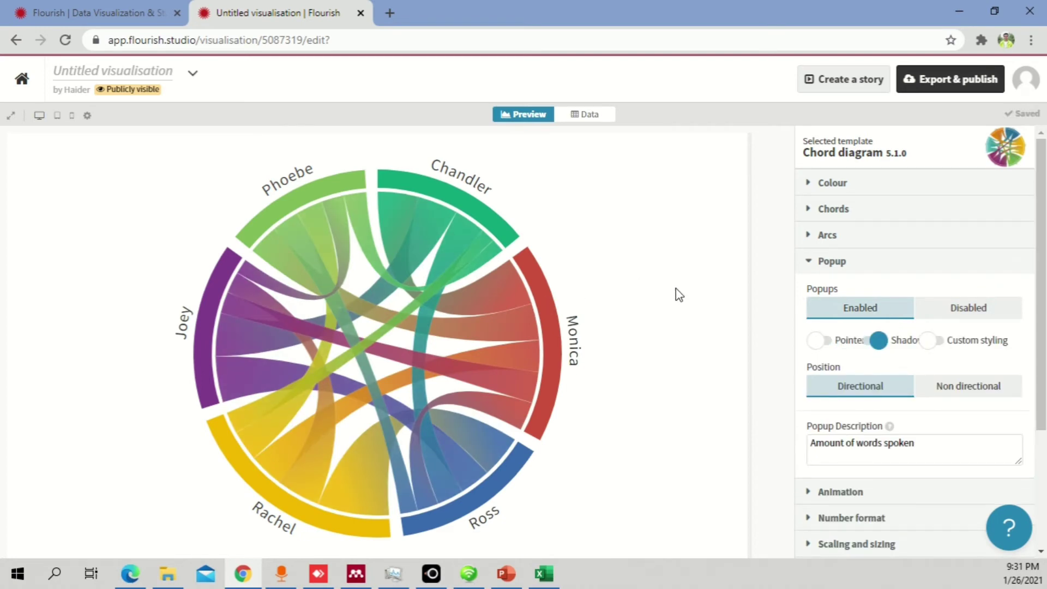
{"action": "mouse_move", "coordinate": [487, 312]}
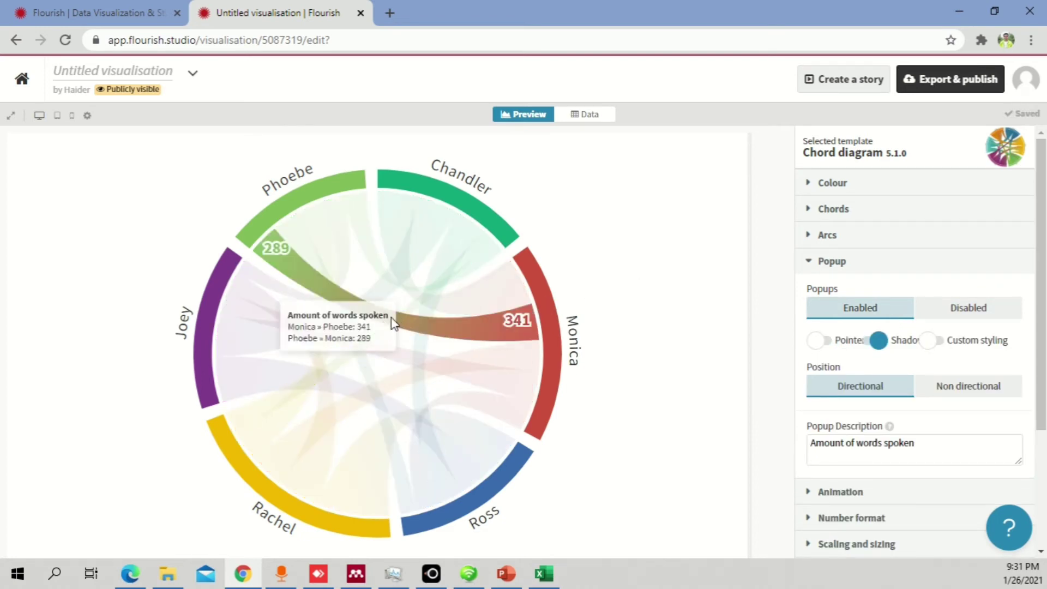
{"action": "mouse_move", "coordinate": [431, 319]}
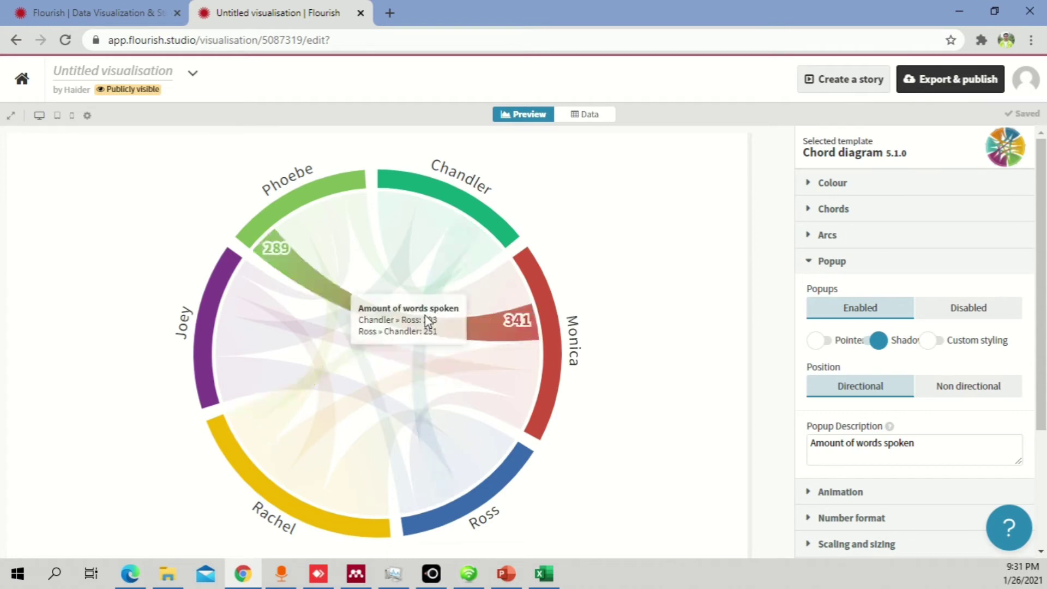
{"action": "left_click", "coordinate": [976, 315]}
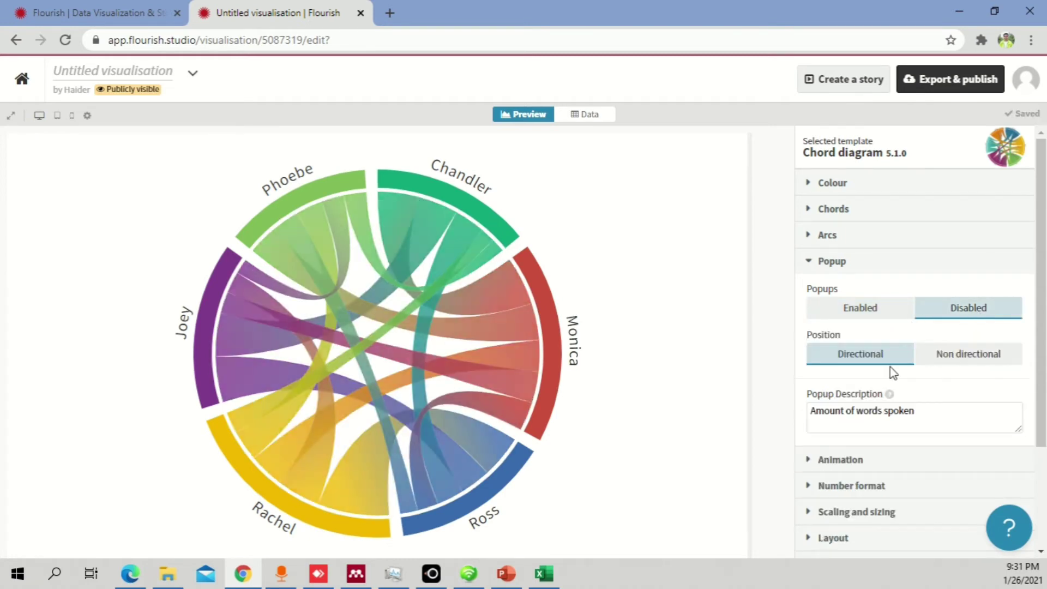
{"action": "left_click", "coordinate": [962, 359]}
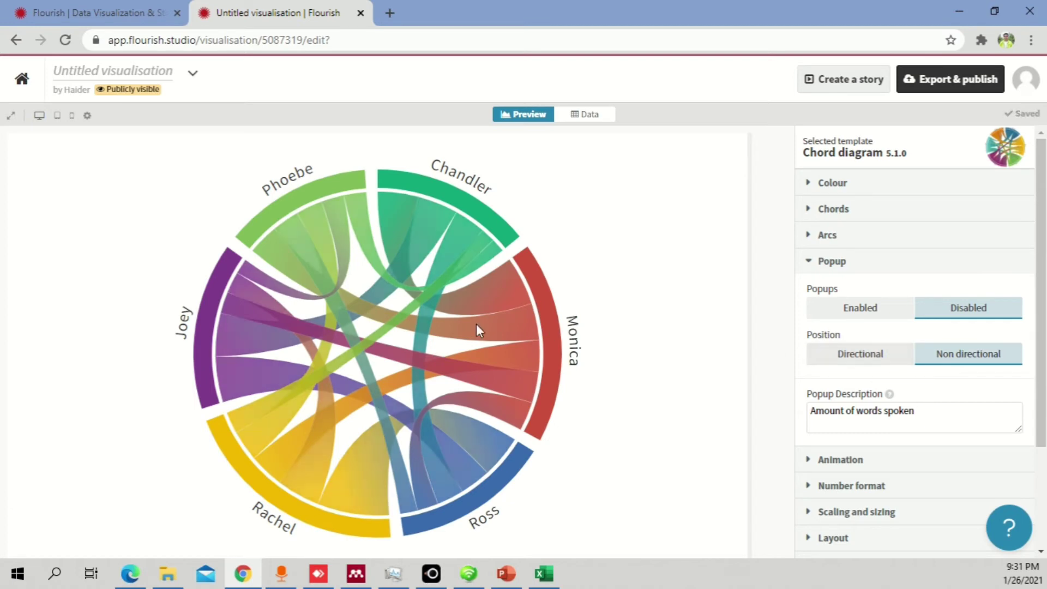
{"action": "left_click", "coordinate": [873, 356]}
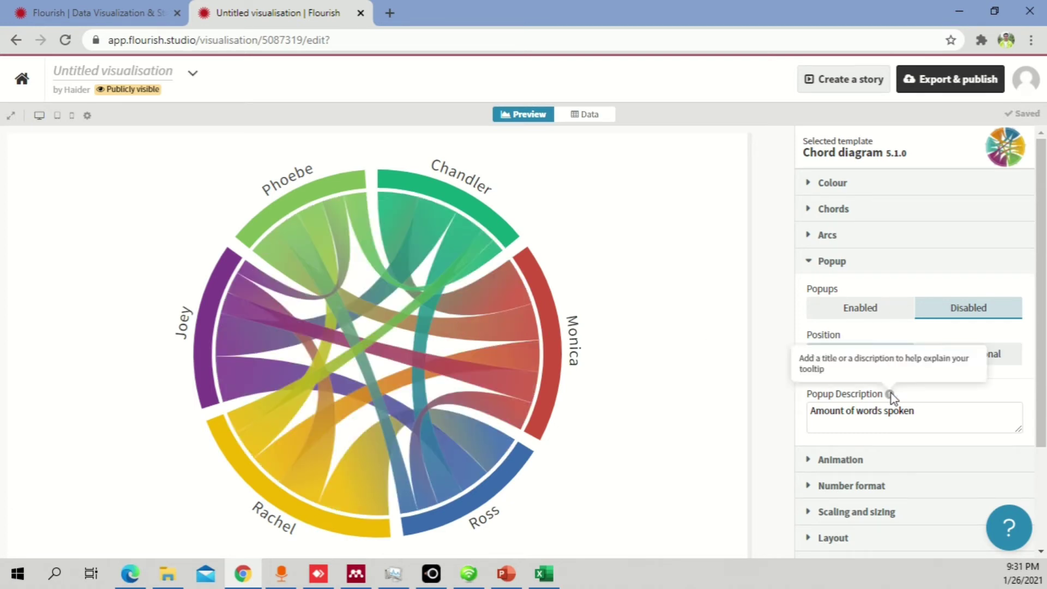
{"action": "left_click", "coordinate": [827, 267]}
{"action": "left_click", "coordinate": [871, 289]}
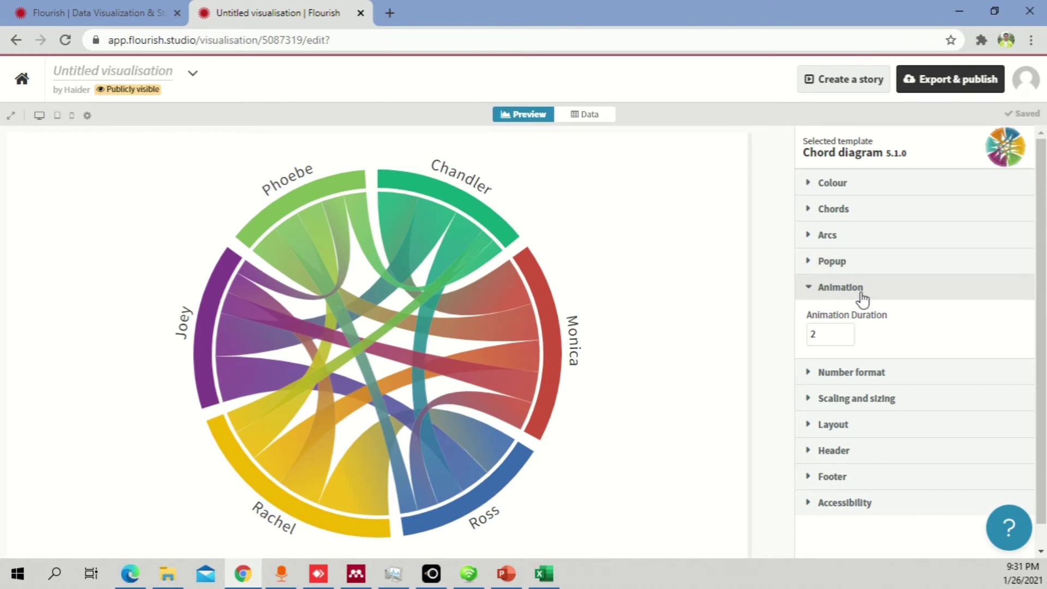
Switch the Number format decimal separator to a comma
{"action": "left_click", "coordinate": [842, 289]}
{"action": "left_click", "coordinate": [883, 319]}
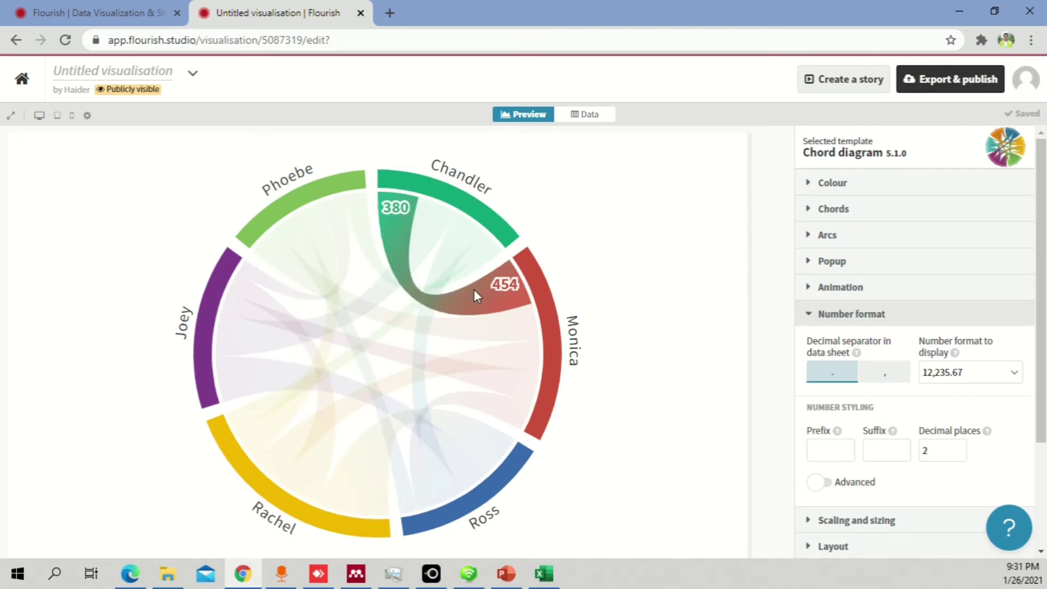
{"action": "left_click", "coordinate": [884, 380]}
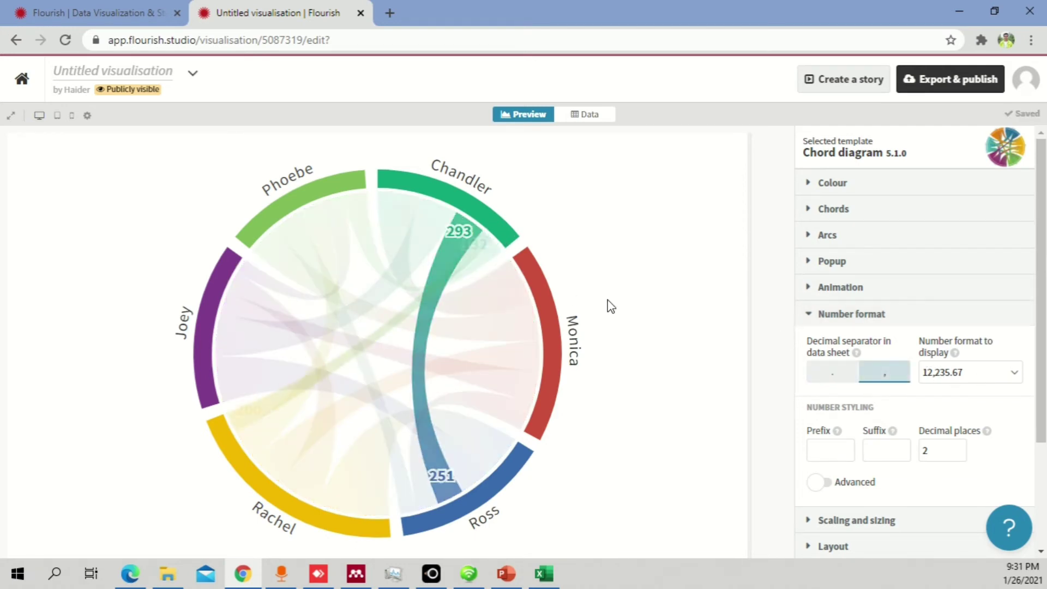
{"action": "left_click", "coordinate": [1017, 376]}
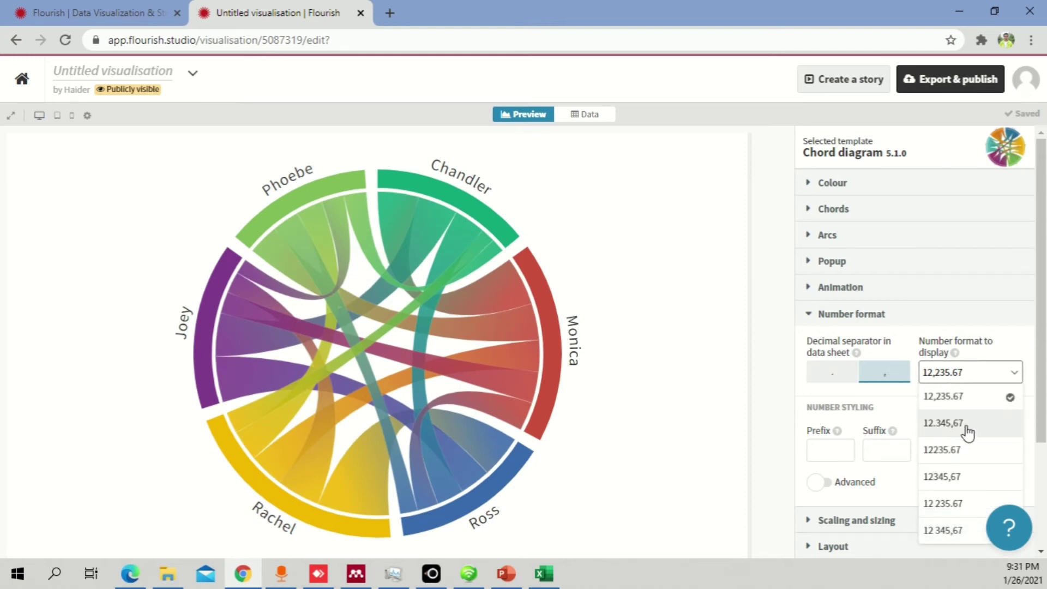
{"action": "left_click", "coordinate": [675, 343]}
{"action": "left_click", "coordinate": [842, 316]}
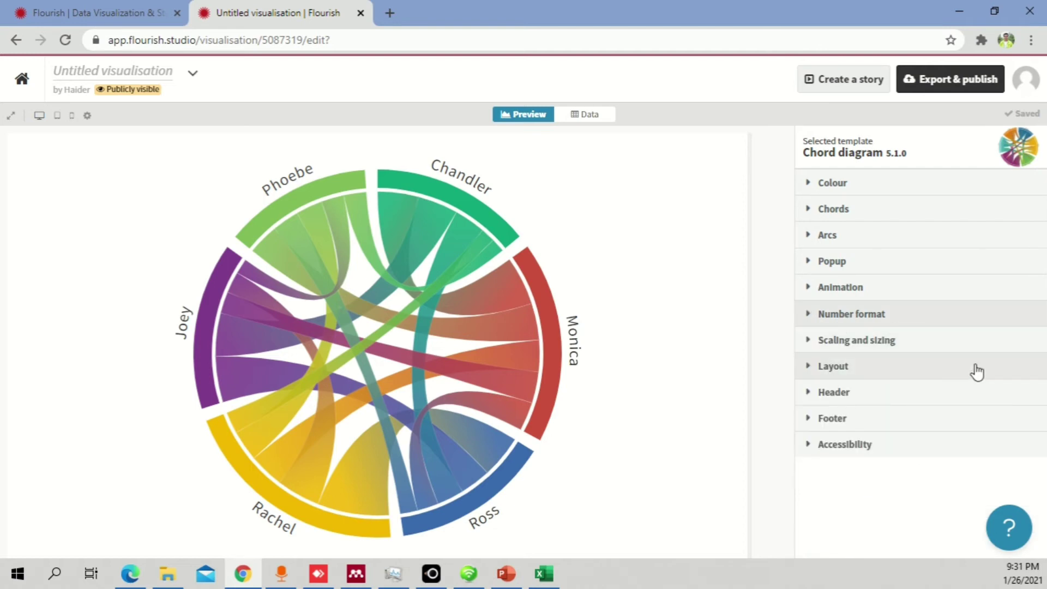
Try a chart scale of 0.8, then step it back up to 1
{"action": "left_click", "coordinate": [843, 344]}
{"action": "left_click", "coordinate": [847, 386]}
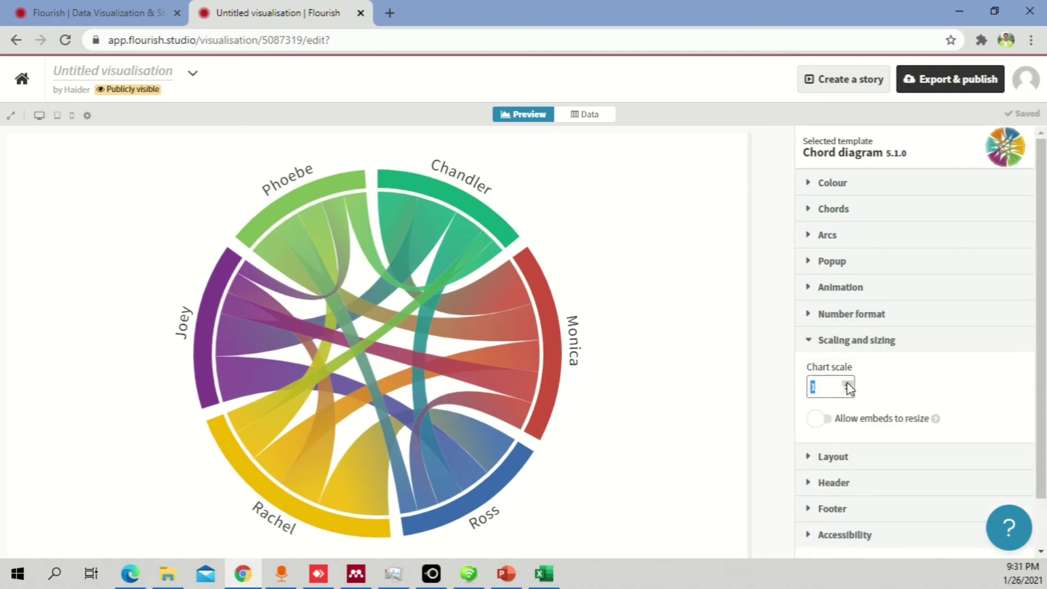
{"action": "type", "text": "0.8"}
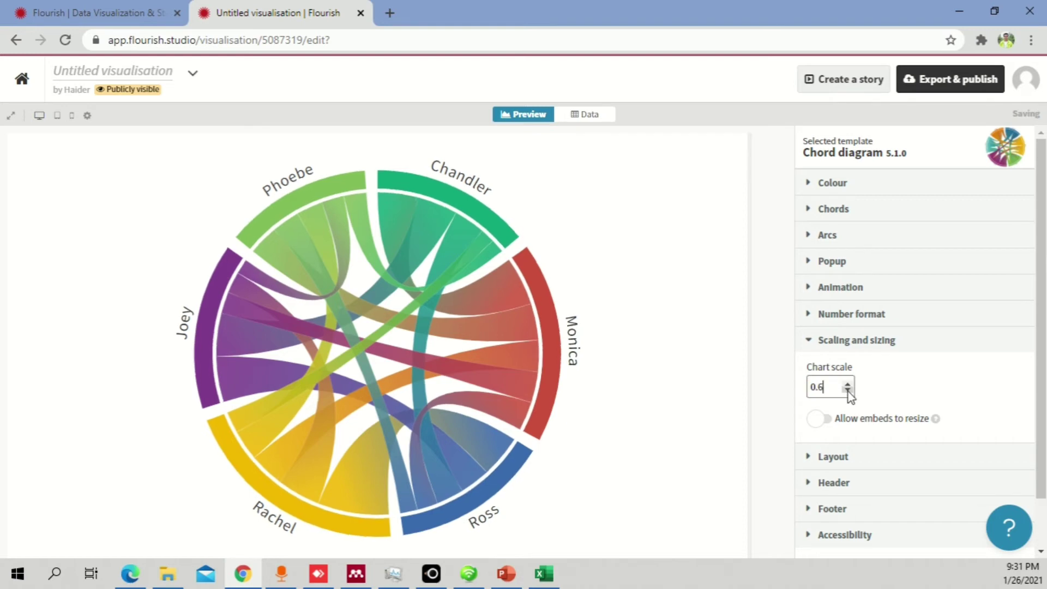
{"action": "left_click", "coordinate": [848, 391]}
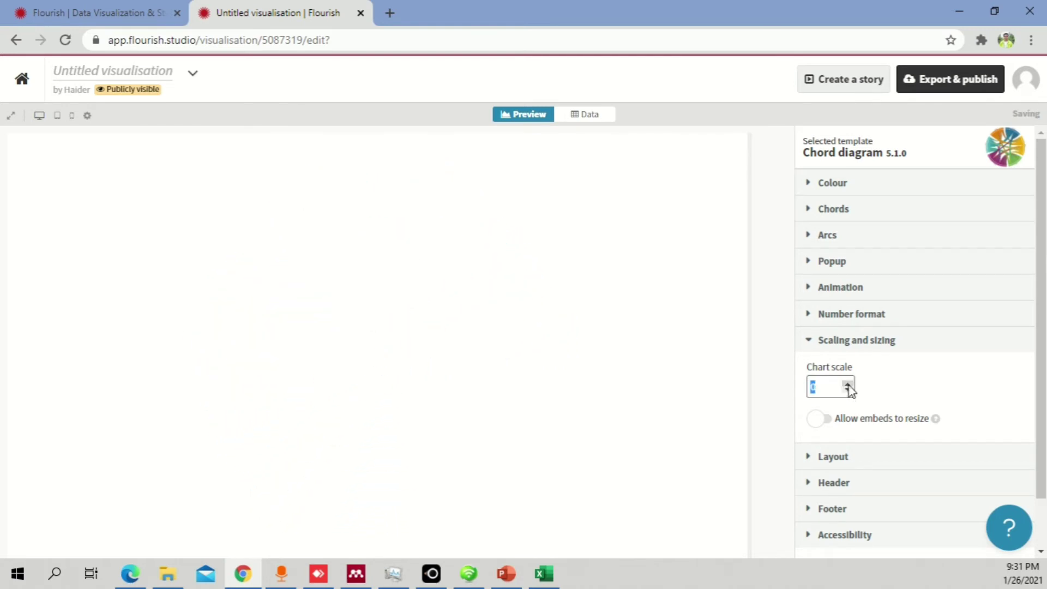
{"action": "left_click", "coordinate": [848, 384]}
{"action": "left_click", "coordinate": [848, 384]}
{"action": "left_click", "coordinate": [848, 384]}
{"action": "left_click", "coordinate": [848, 384]}
{"action": "left_click", "coordinate": [848, 384]}
{"action": "left_click", "coordinate": [847, 384]}
{"action": "left_click", "coordinate": [848, 384]}
{"action": "left_click", "coordinate": [848, 384]}
{"action": "left_click", "coordinate": [847, 384]}
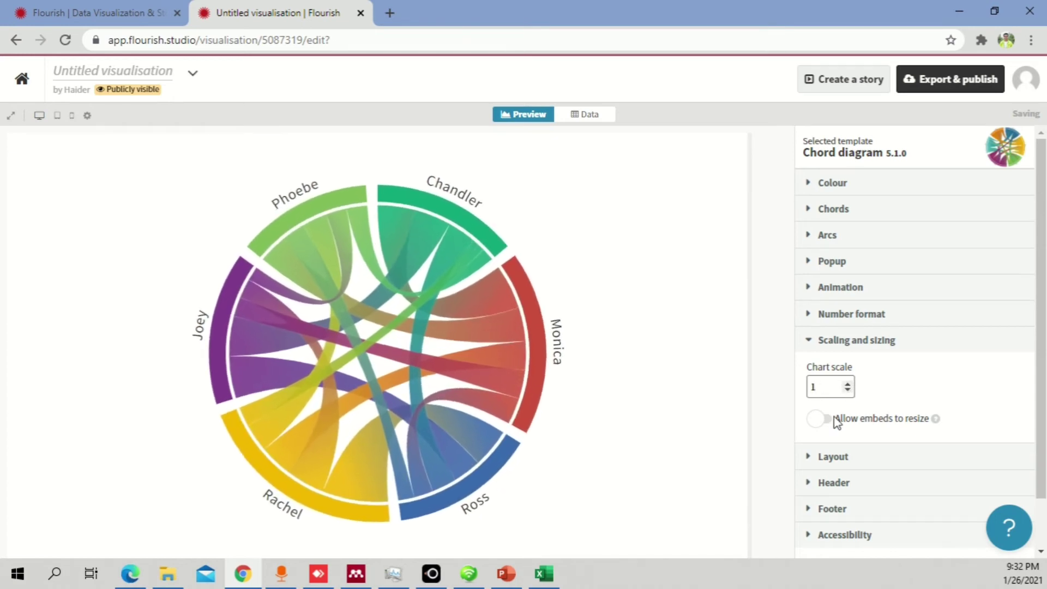
{"action": "left_click", "coordinate": [848, 385]}
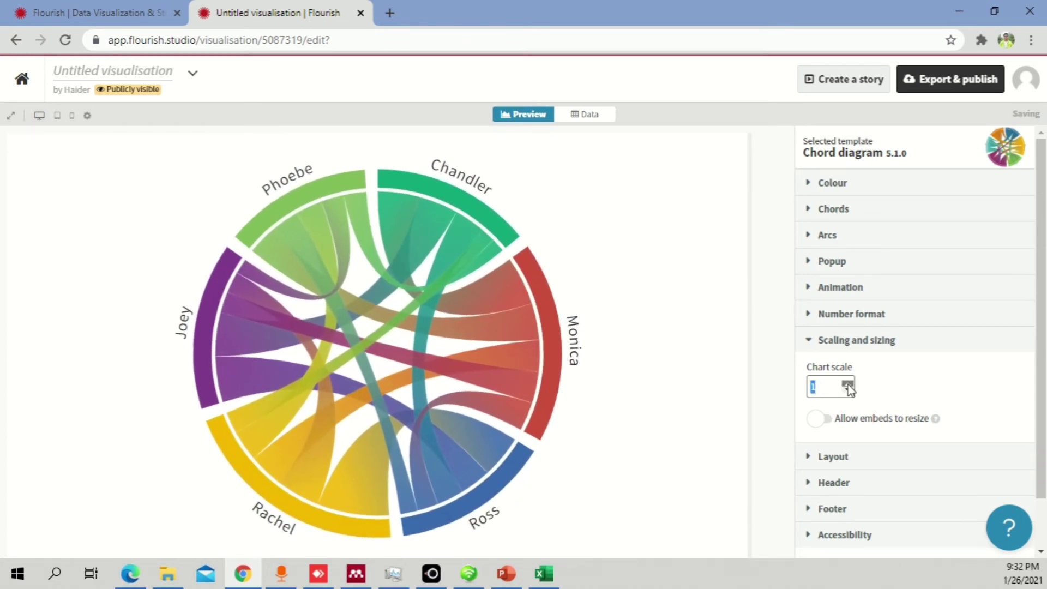
{"action": "left_click", "coordinate": [813, 342]}
{"action": "left_click", "coordinate": [877, 377]}
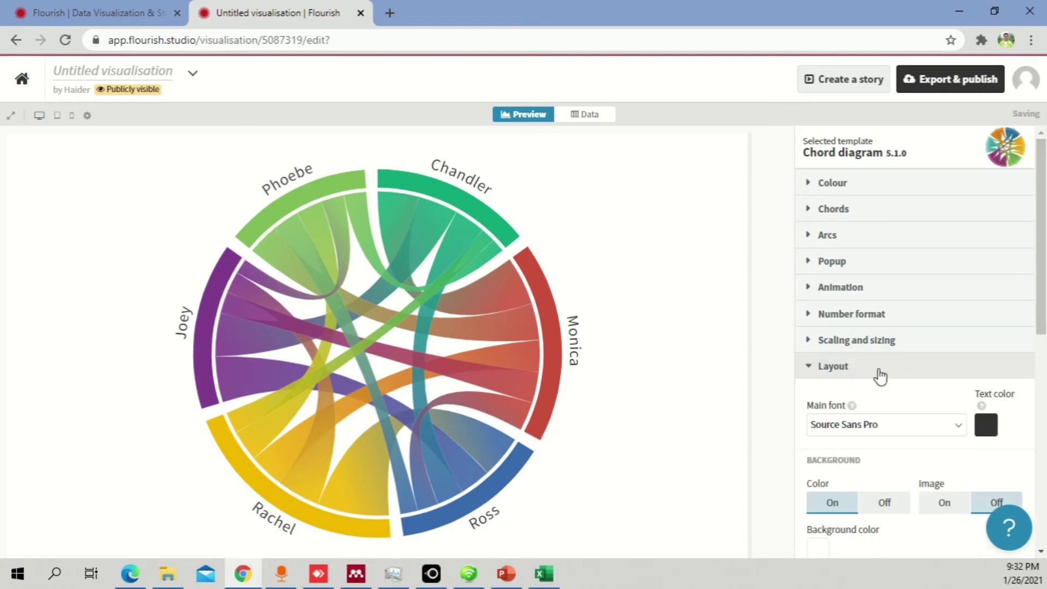
{"action": "scroll", "coordinate": [1033, 365], "scroll_direction": "down", "scroll_amount": 2}
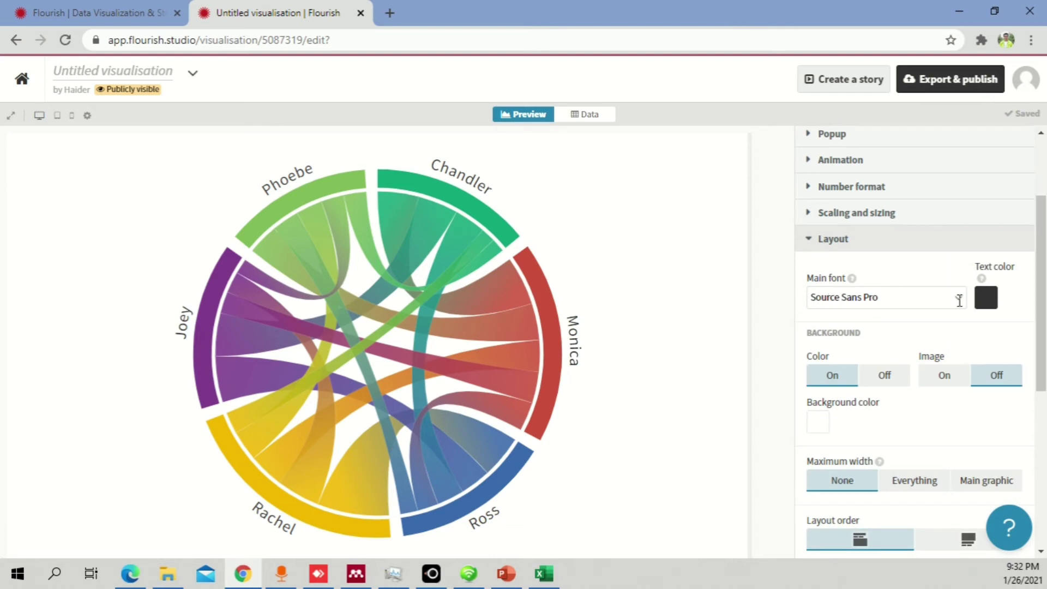
{"action": "left_click", "coordinate": [959, 299]}
{"action": "left_click", "coordinate": [871, 372]}
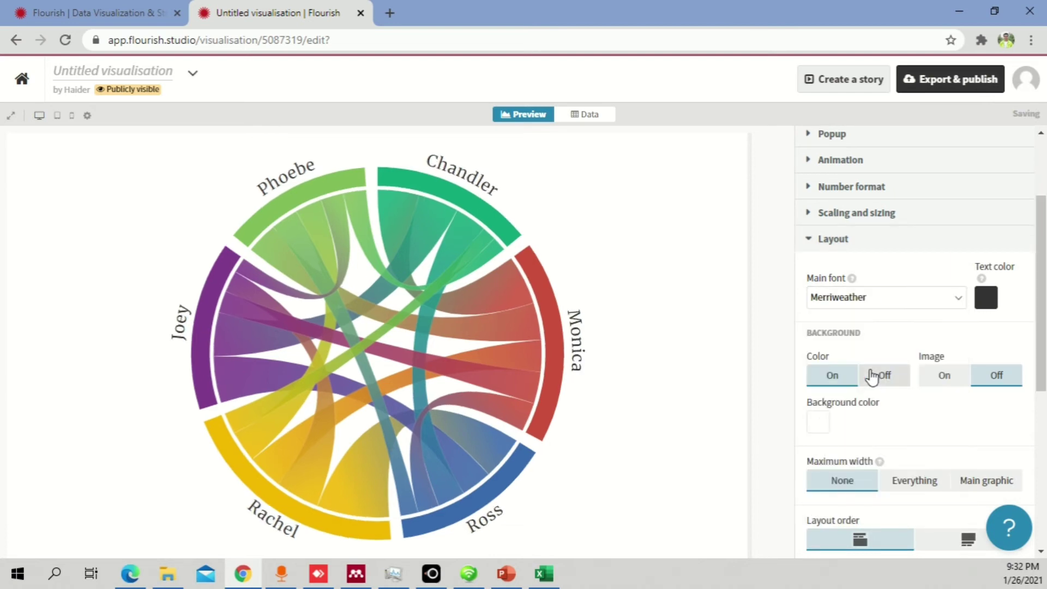
{"action": "left_click", "coordinate": [958, 298]}
{"action": "left_click", "coordinate": [900, 323]}
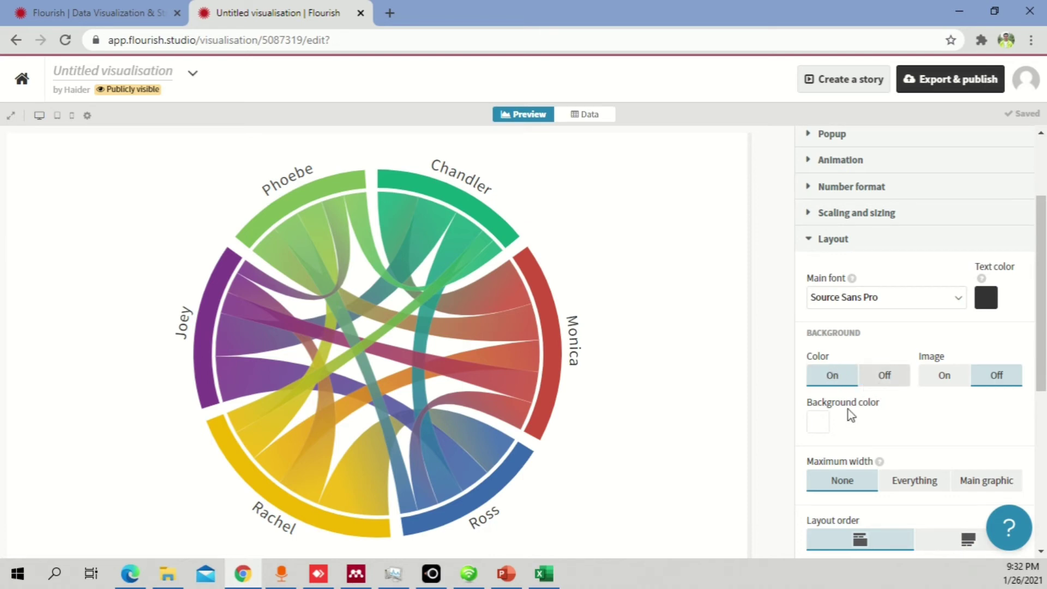
{"action": "left_click", "coordinate": [817, 423]}
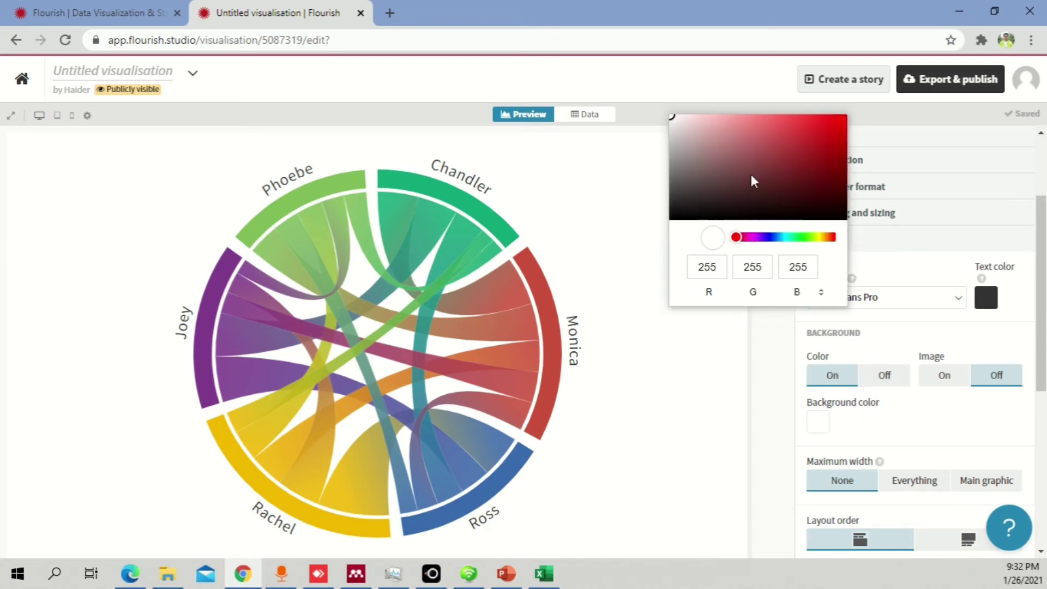
{"action": "left_click", "coordinate": [822, 158]}
{"action": "left_click", "coordinate": [748, 397]}
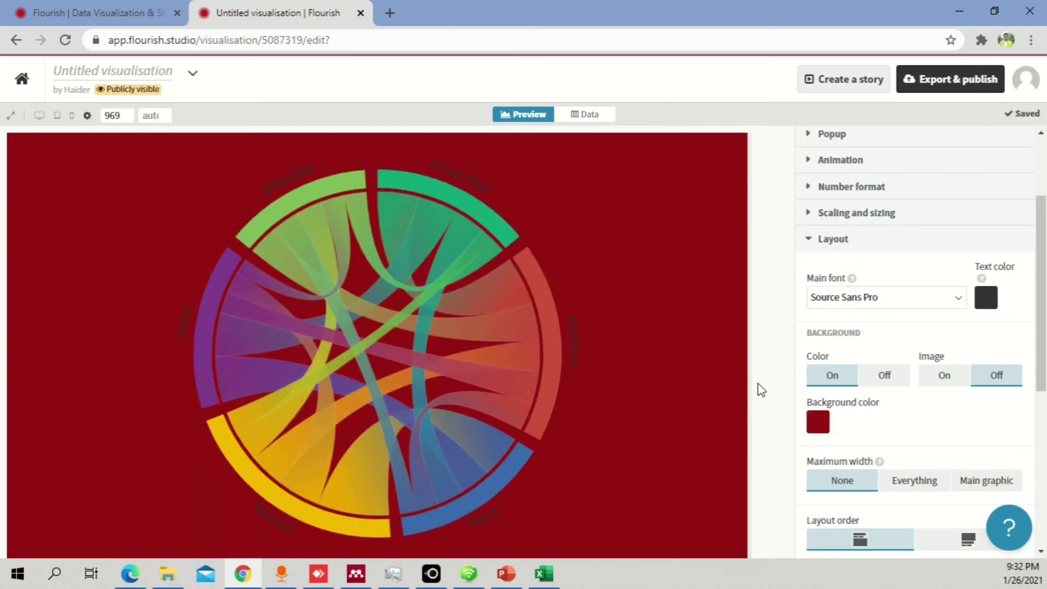
{"action": "left_click", "coordinate": [817, 423]}
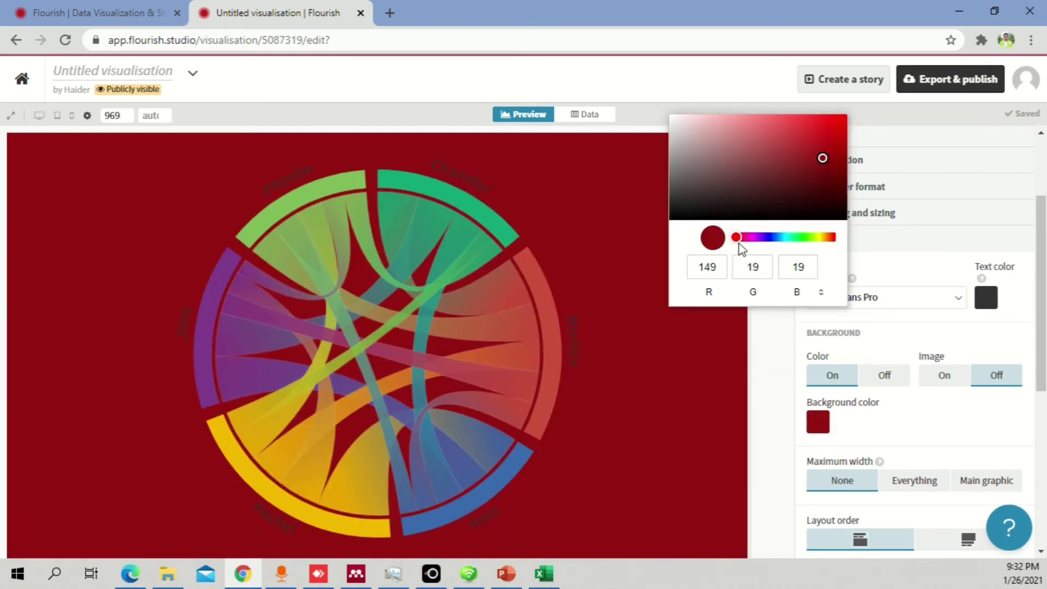
{"action": "left_click_drag", "start_coordinate": [676, 118], "coordinate": [671, 115]}
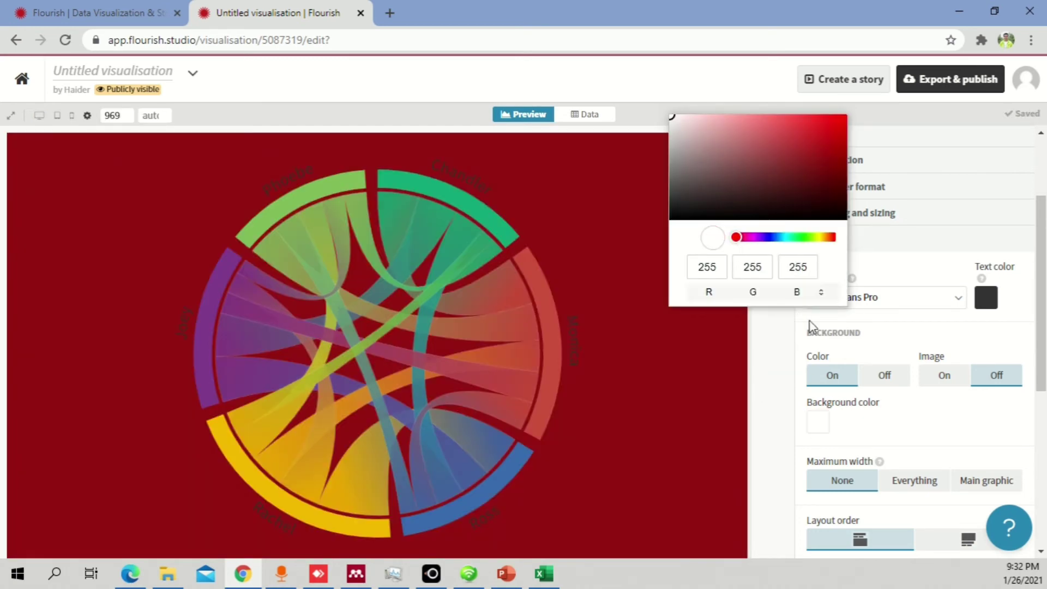
{"action": "left_click", "coordinate": [781, 413]}
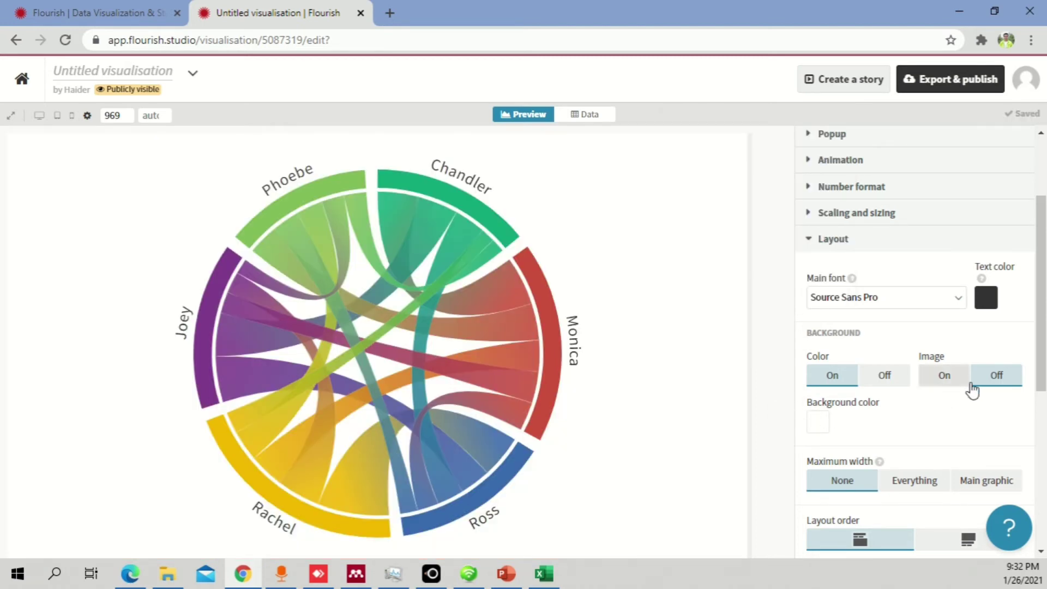
{"action": "left_click", "coordinate": [947, 377]}
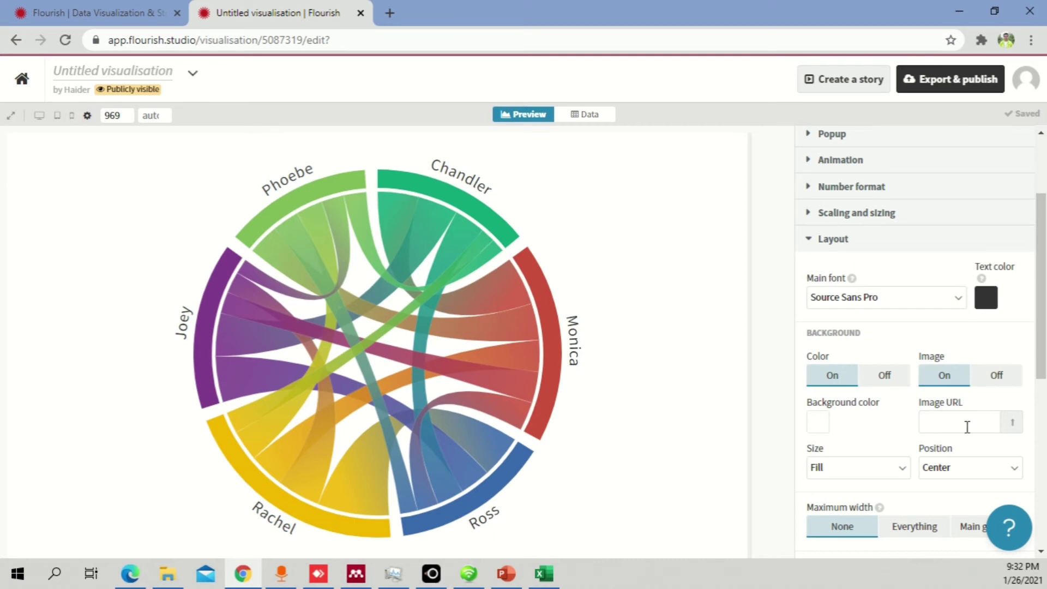
{"action": "left_click", "coordinate": [961, 421]}
{"action": "left_click", "coordinate": [998, 377]}
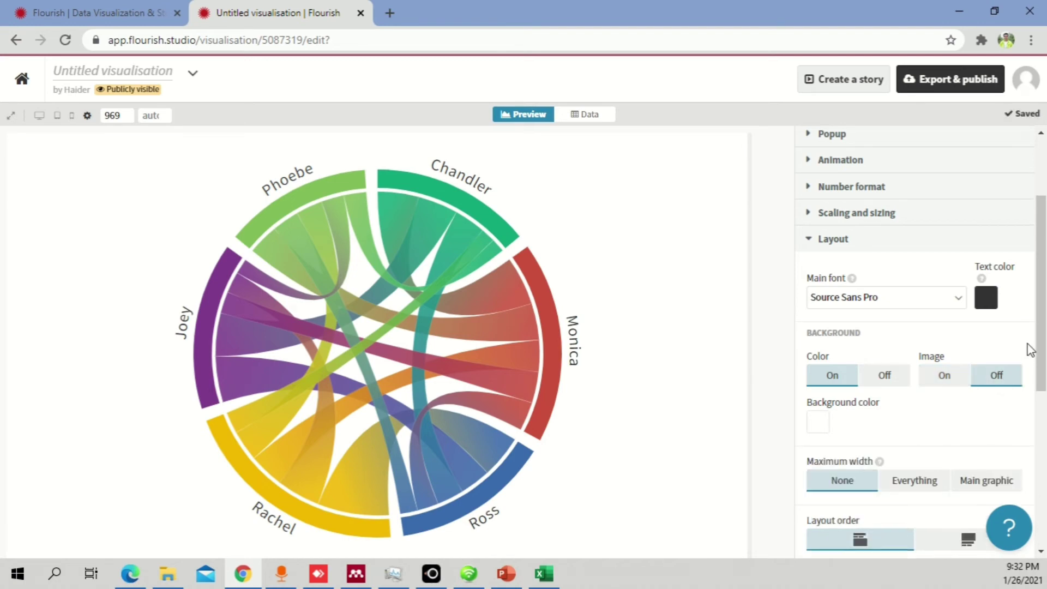
{"action": "scroll", "coordinate": [1020, 347], "scroll_direction": "down", "scroll_amount": 5}
{"action": "scroll", "coordinate": [908, 418], "scroll_direction": "up", "scroll_amount": 4}
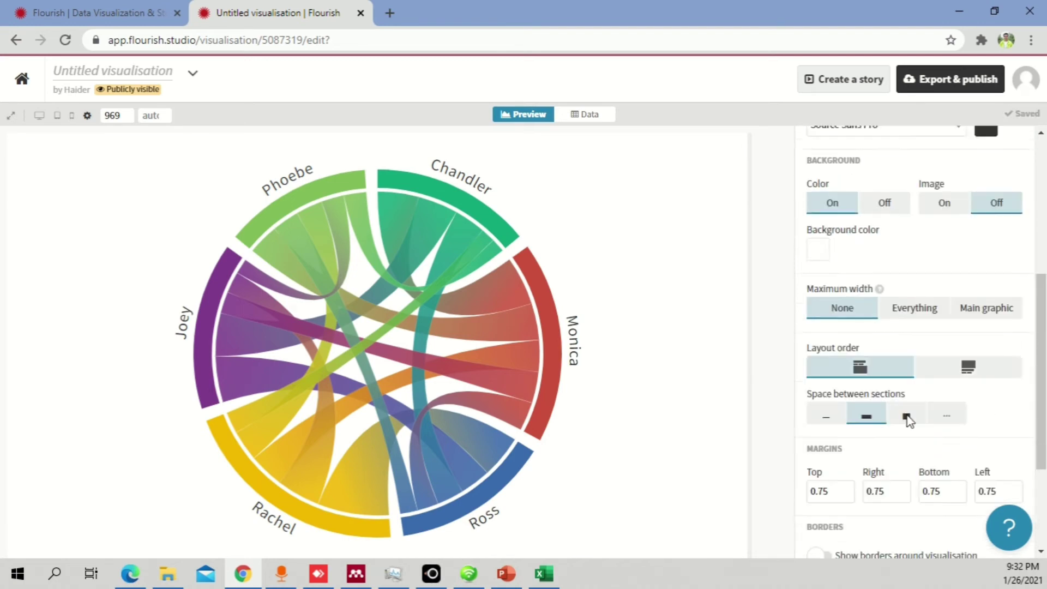
{"action": "left_click", "coordinate": [851, 168]}
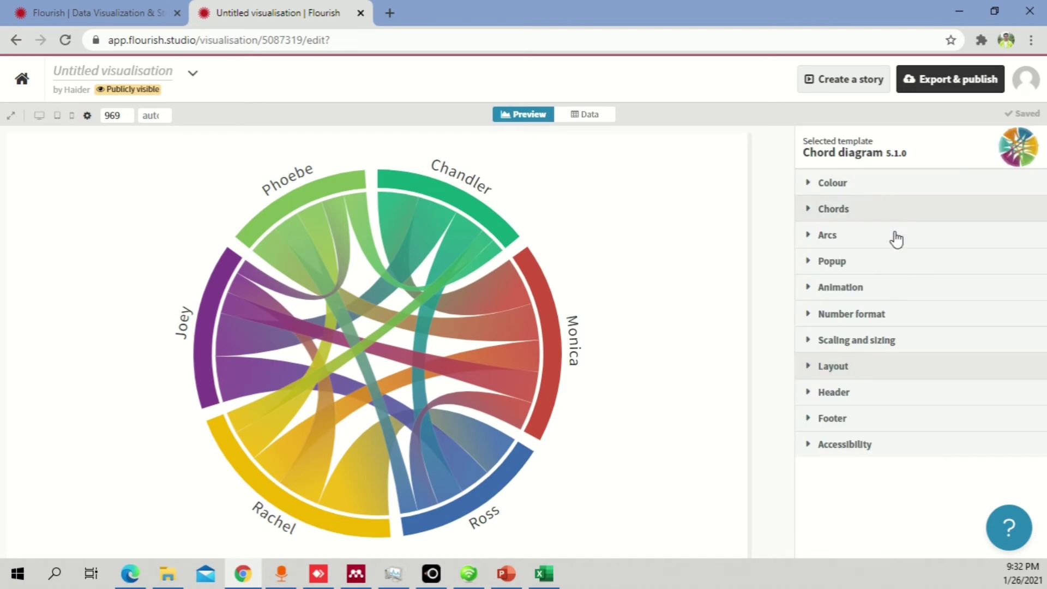
Enter 'Chord Diagram' as the Header title
{"action": "left_click", "coordinate": [819, 395]}
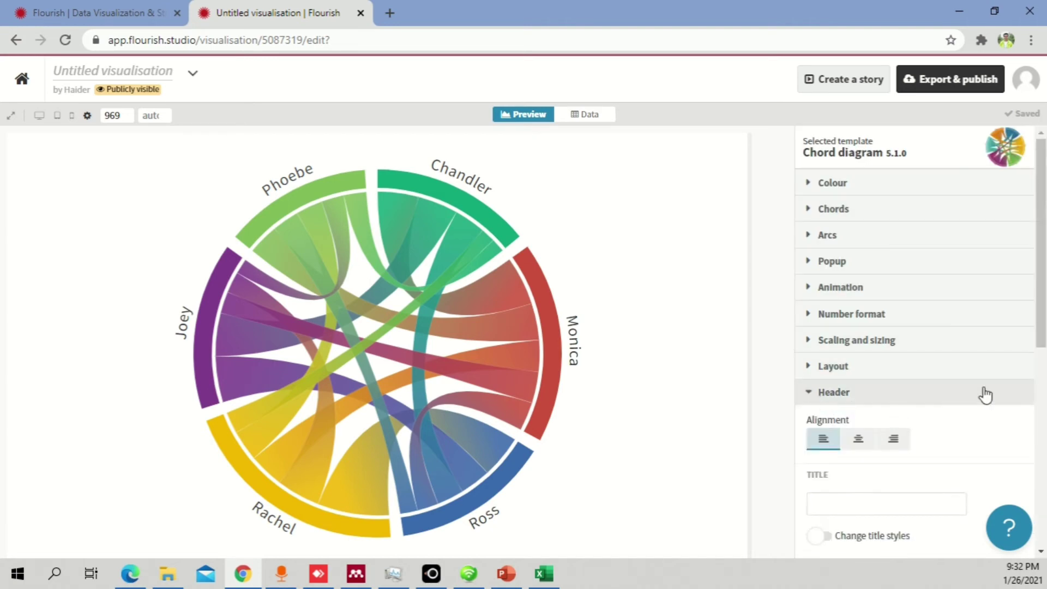
{"action": "scroll", "coordinate": [976, 387], "scroll_direction": "down", "scroll_amount": 4}
{"action": "left_click", "coordinate": [856, 270]}
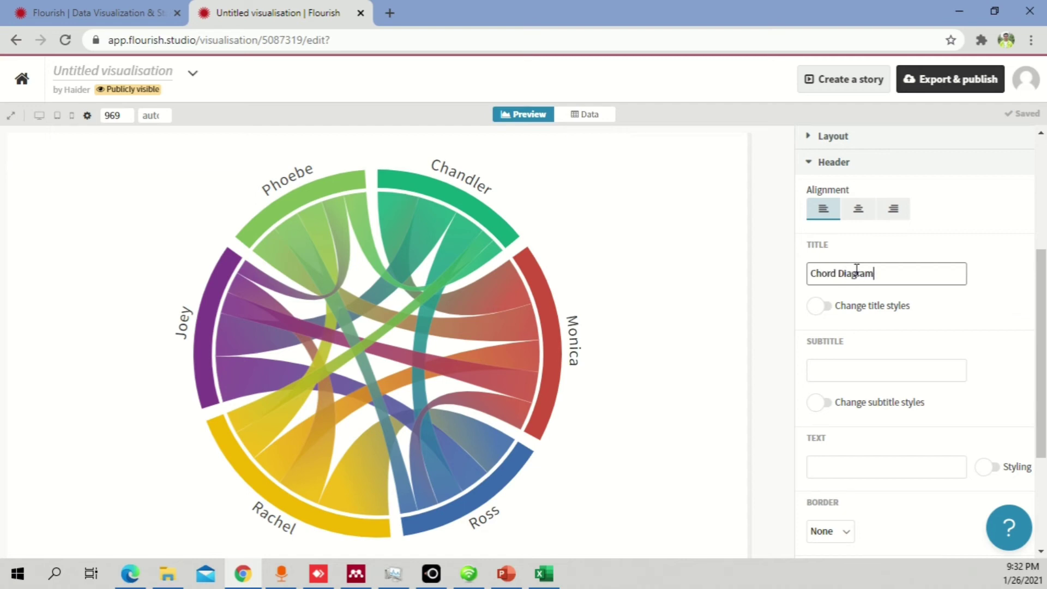
{"action": "type", "text": "Chord Diagram"}
{"action": "left_click", "coordinate": [916, 323]}
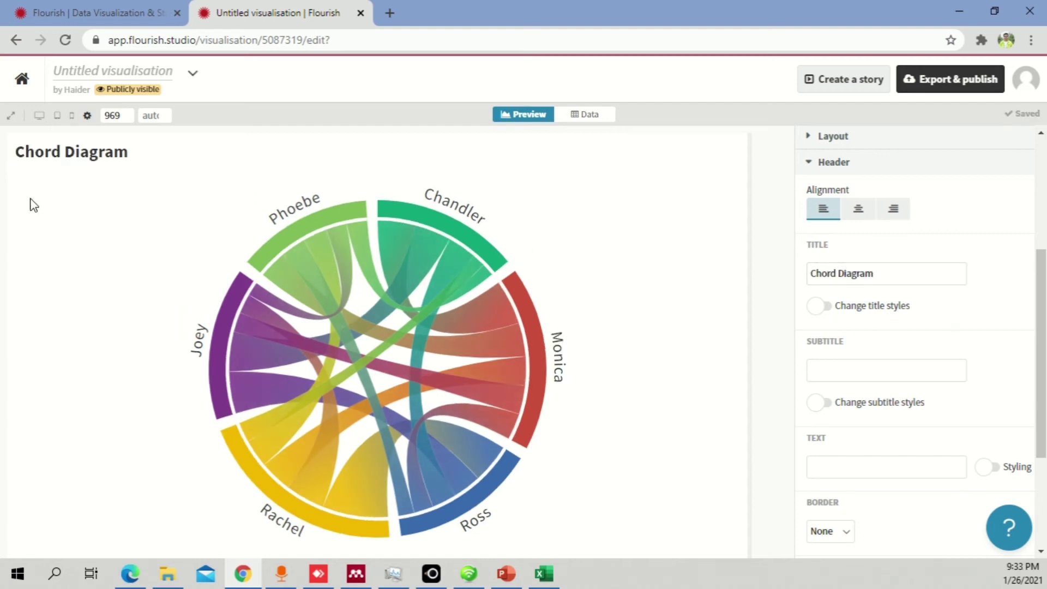
{"action": "left_click", "coordinate": [848, 466]}
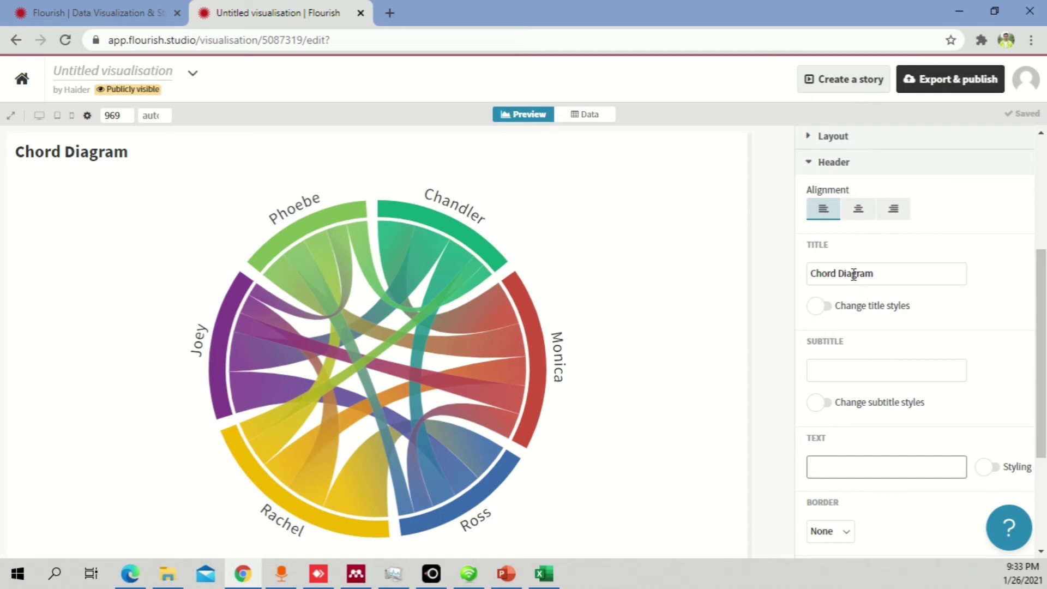
{"action": "left_click", "coordinate": [830, 166]}
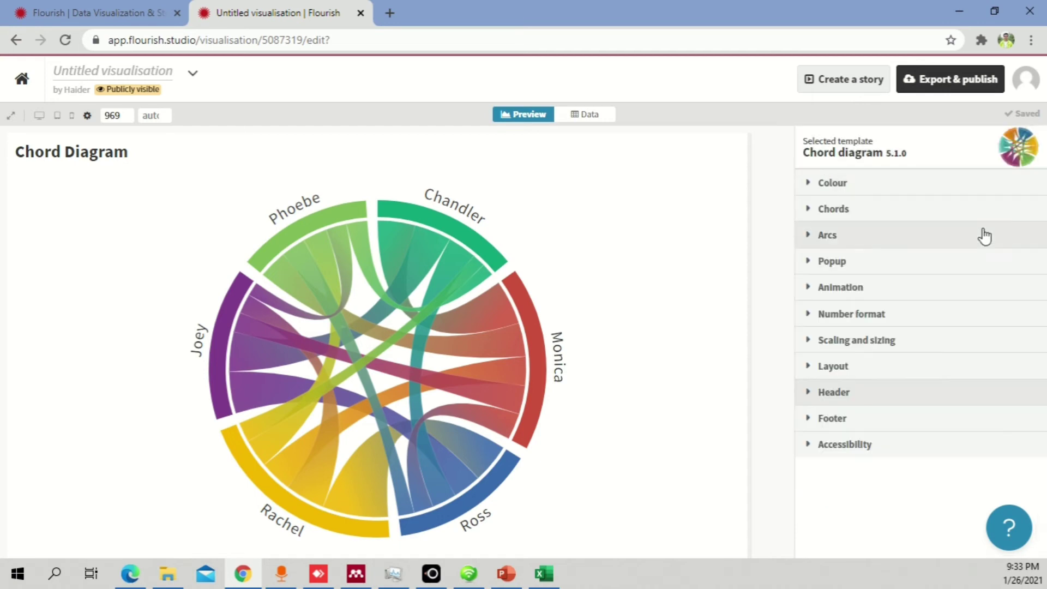
Set the Accessibility screenreader mode to Readable
{"action": "left_click", "coordinate": [833, 421]}
{"action": "scroll", "coordinate": [908, 440], "scroll_direction": "down", "scroll_amount": 2}
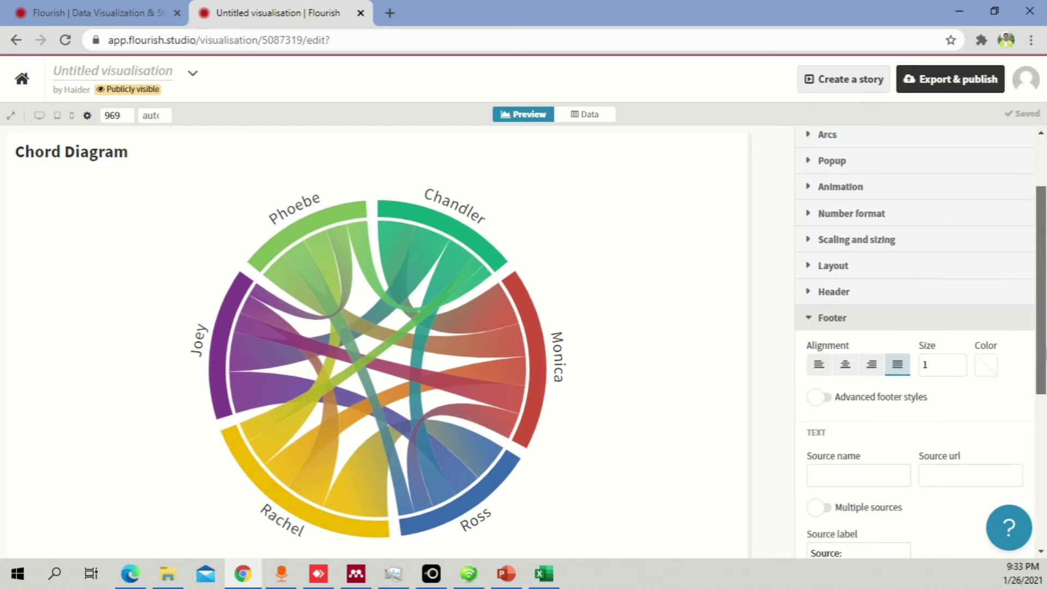
{"action": "scroll", "coordinate": [894, 353], "scroll_direction": "down", "scroll_amount": 3}
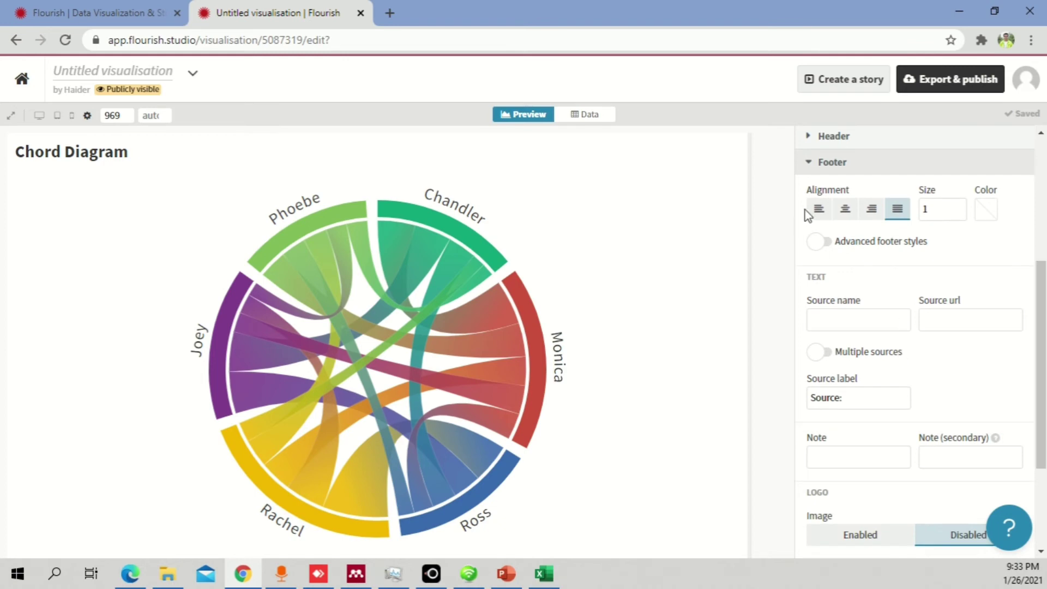
{"action": "left_click", "coordinate": [817, 166]}
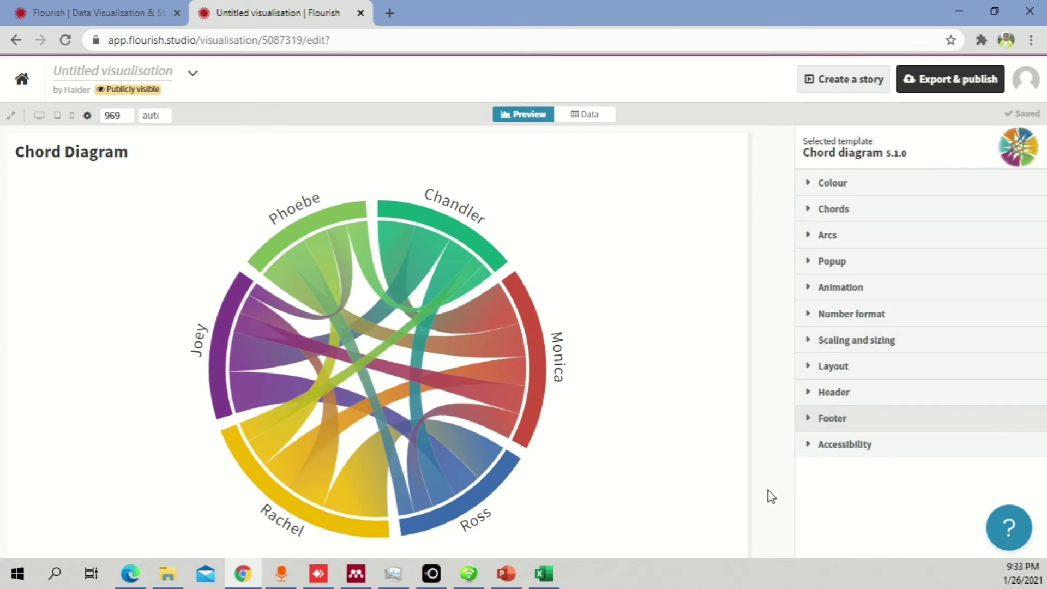
{"action": "left_click", "coordinate": [856, 447]}
{"action": "scroll", "coordinate": [916, 453], "scroll_direction": "down", "scroll_amount": 2}
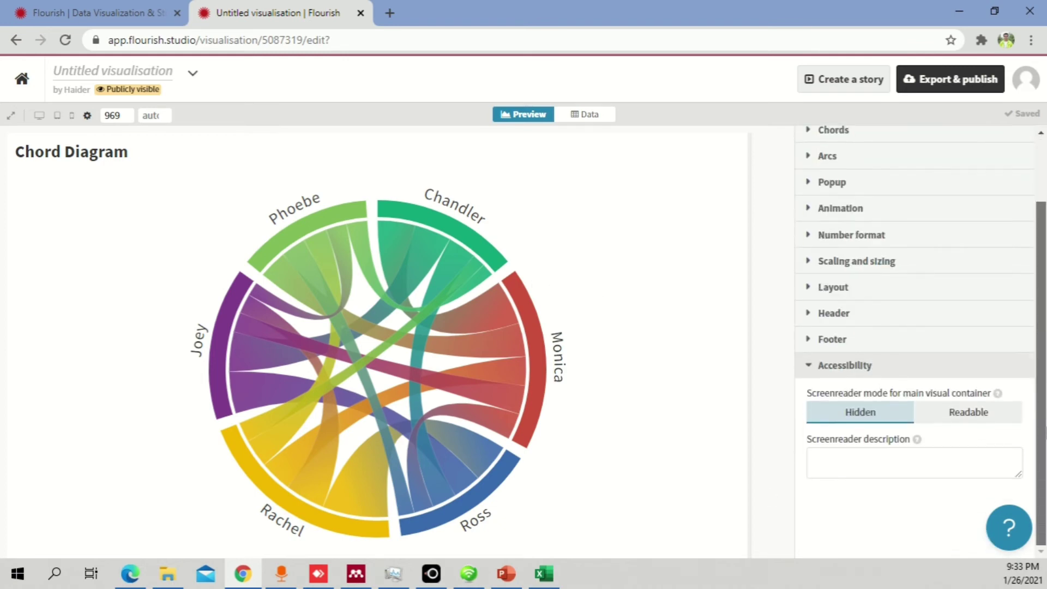
{"action": "left_click", "coordinate": [980, 414]}
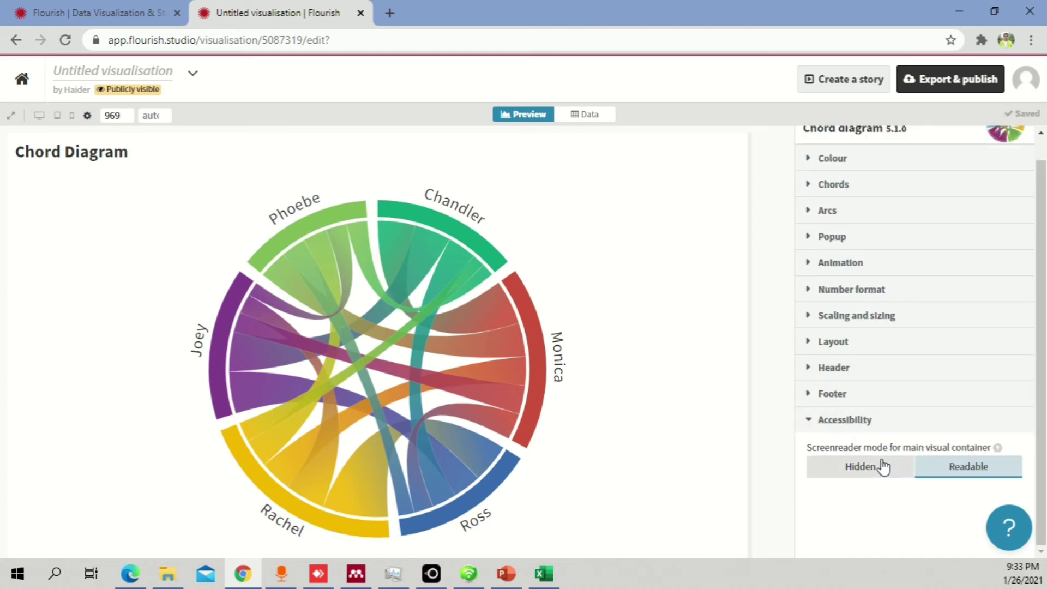
{"action": "left_click", "coordinate": [851, 425]}
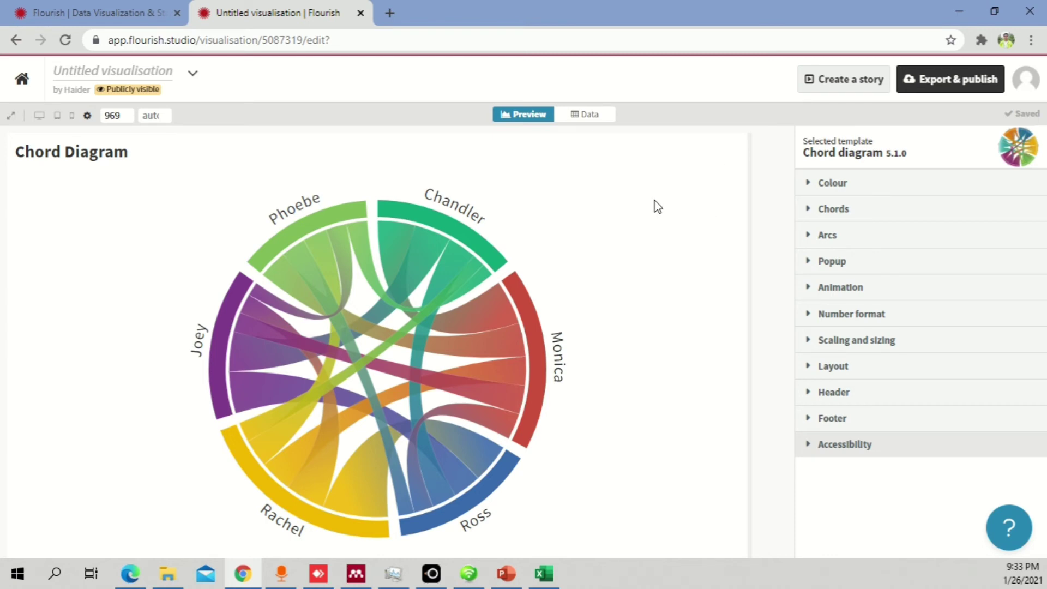
{"action": "left_click", "coordinate": [951, 82]}
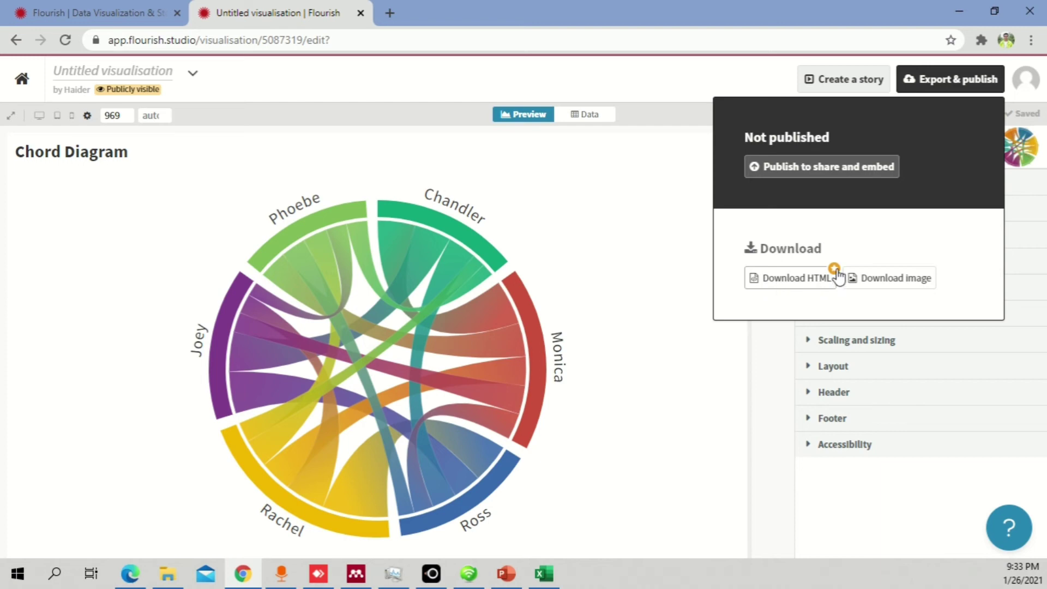
{"action": "left_click", "coordinate": [882, 280]}
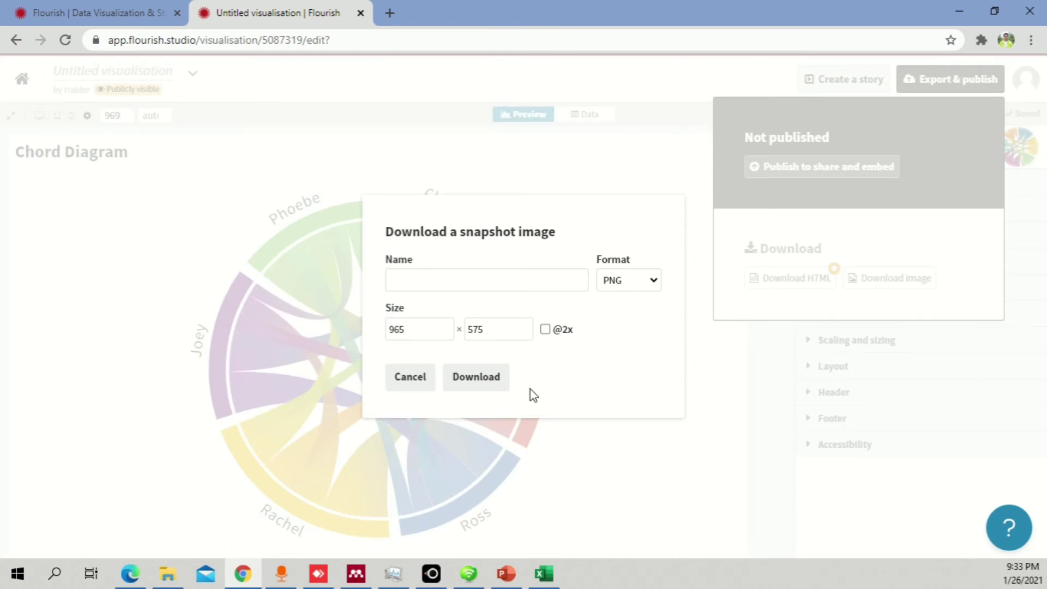
{"action": "left_click", "coordinate": [533, 289]}
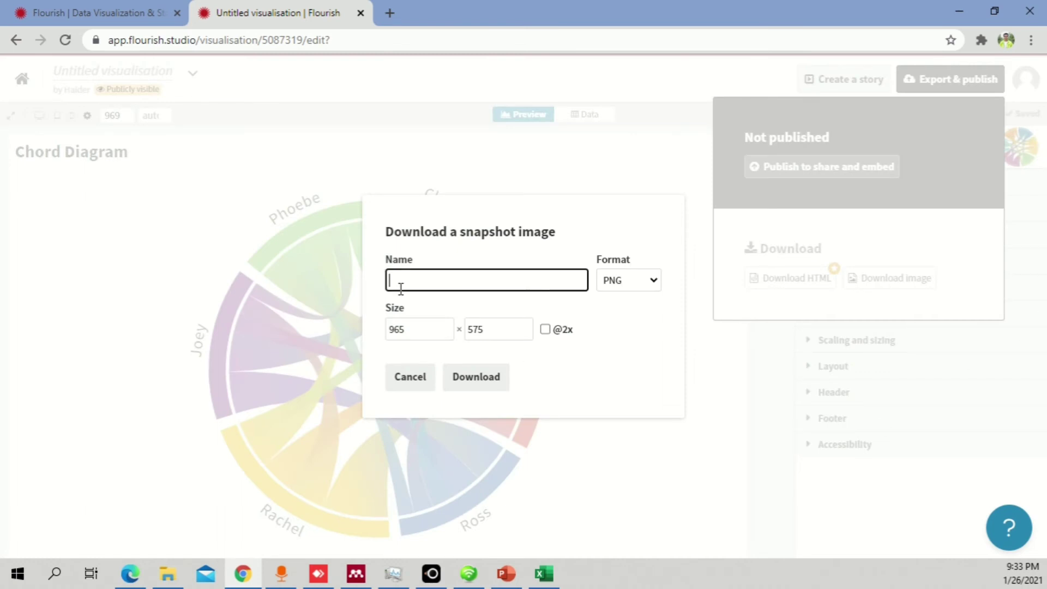
{"action": "left_click", "coordinate": [545, 329]}
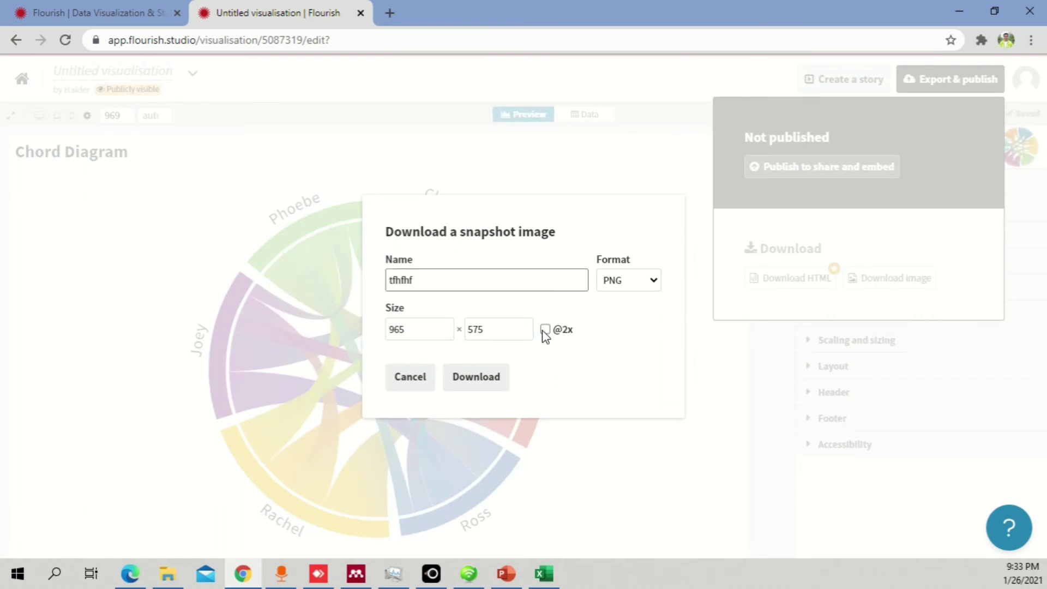
{"action": "left_click", "coordinate": [645, 279]}
{"action": "left_click", "coordinate": [646, 279]}
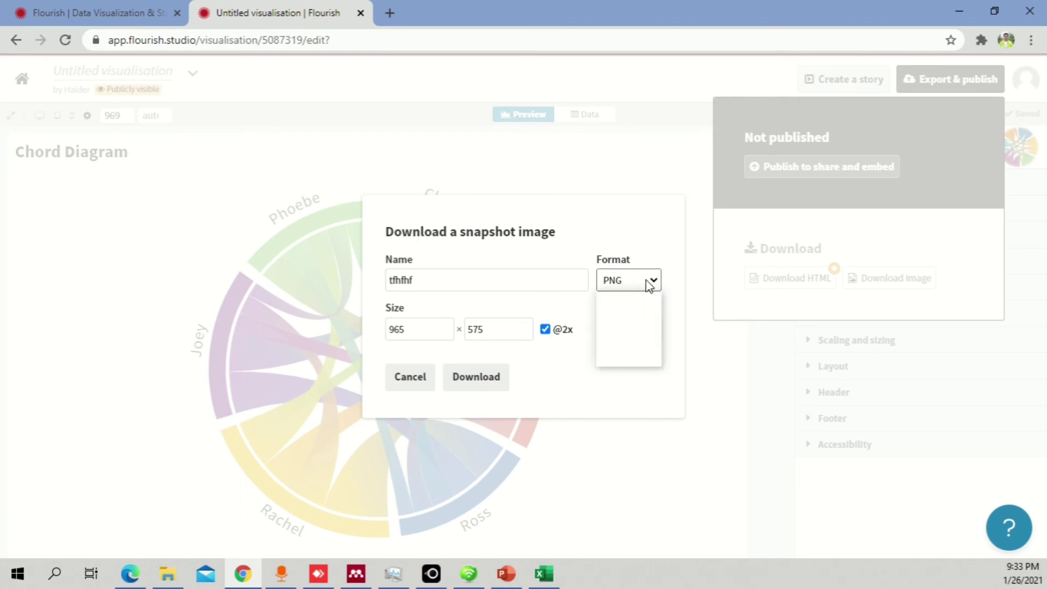
{"action": "left_click", "coordinate": [476, 378]}
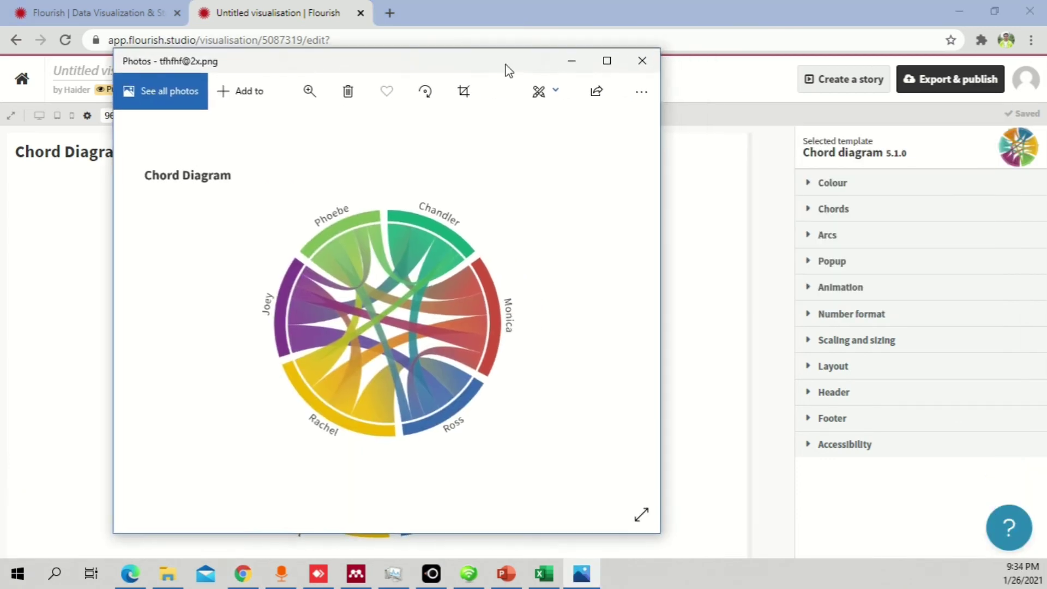
{"action": "left_click", "coordinate": [607, 61]}
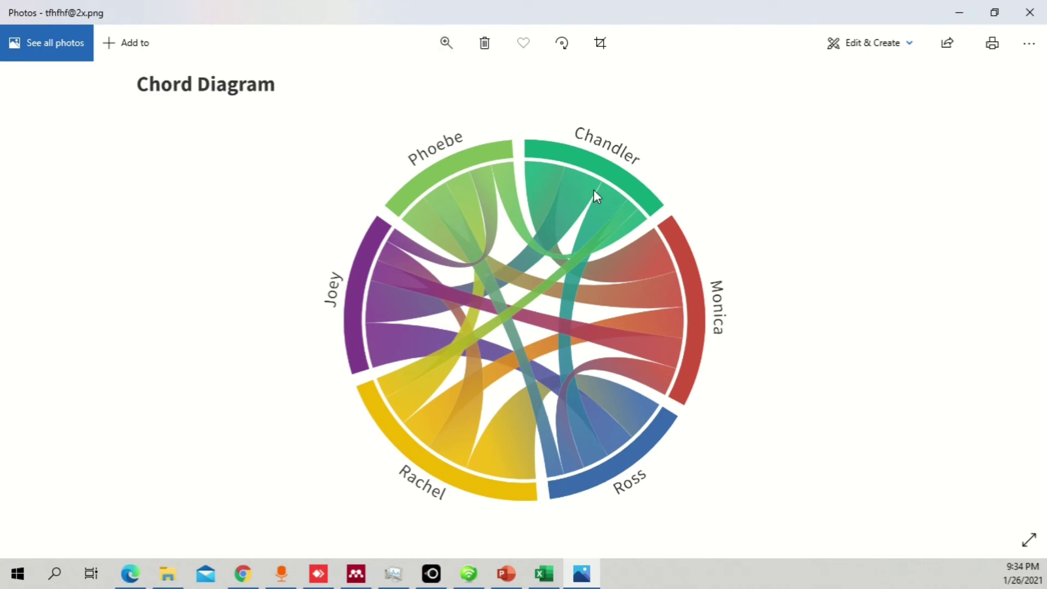
Zoom in on the Phoebe and Chandler arcs, zoom back to fit, then minimize Photos
{"action": "left_click", "coordinate": [446, 43]}
{"action": "left_click_drag", "start_coordinate": [375, 84], "coordinate": [416, 83]}
{"action": "scroll", "coordinate": [385, 211], "scroll_direction": "up", "scroll_amount": 10}
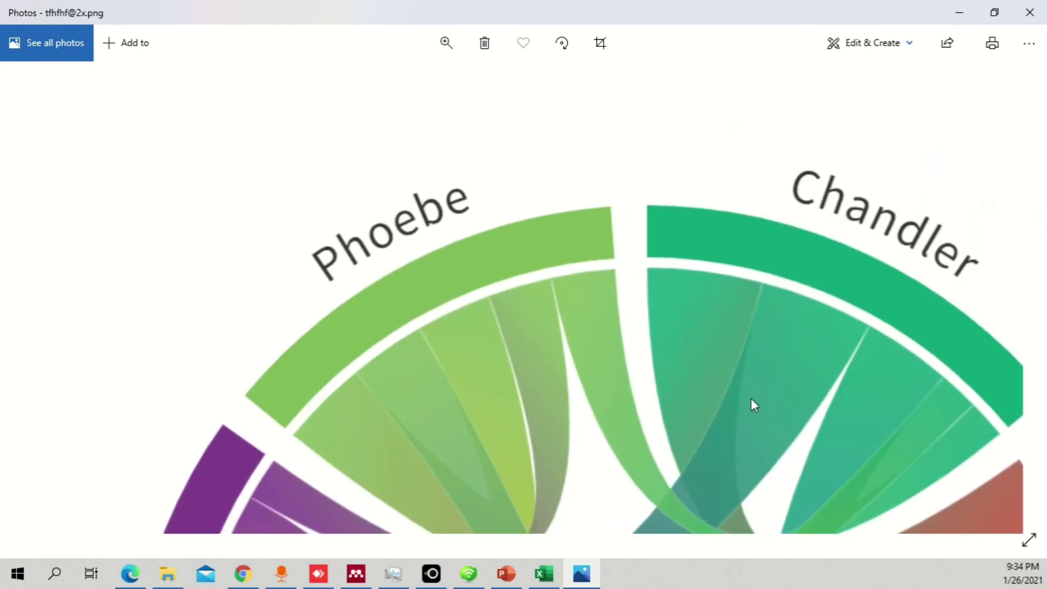
{"action": "left_click_drag", "start_coordinate": [754, 405], "coordinate": [544, 345]}
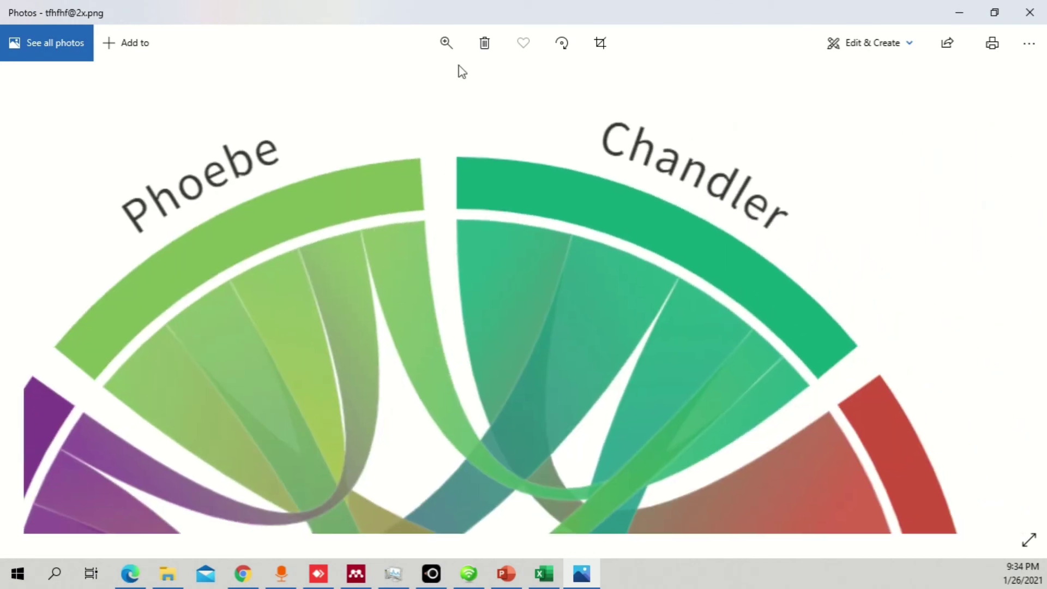
{"action": "left_click", "coordinate": [446, 43]}
{"action": "left_click_drag", "start_coordinate": [417, 90], "coordinate": [362, 94]}
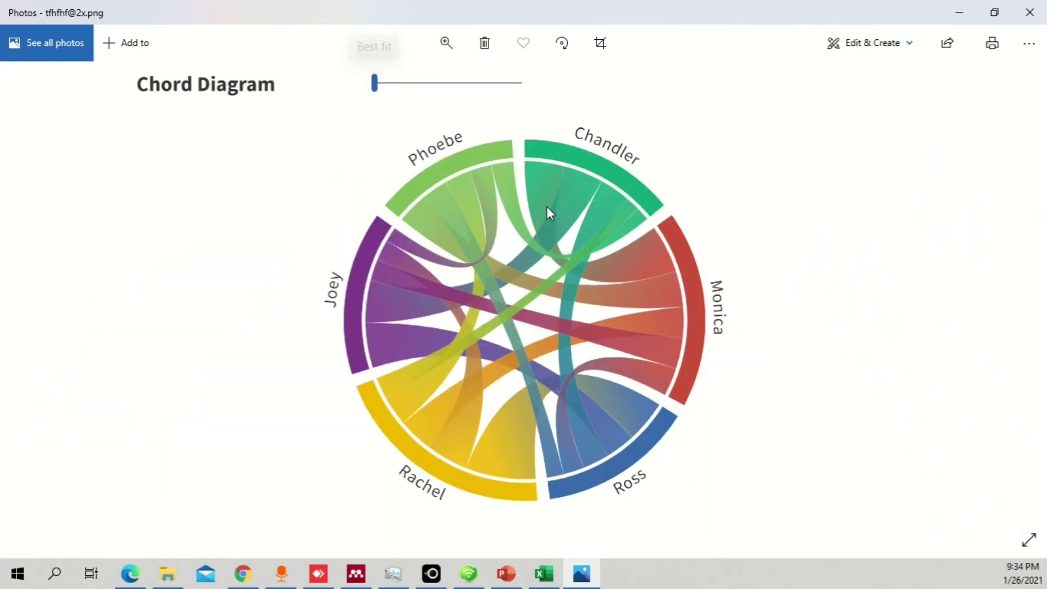
{"action": "left_click", "coordinate": [957, 7]}
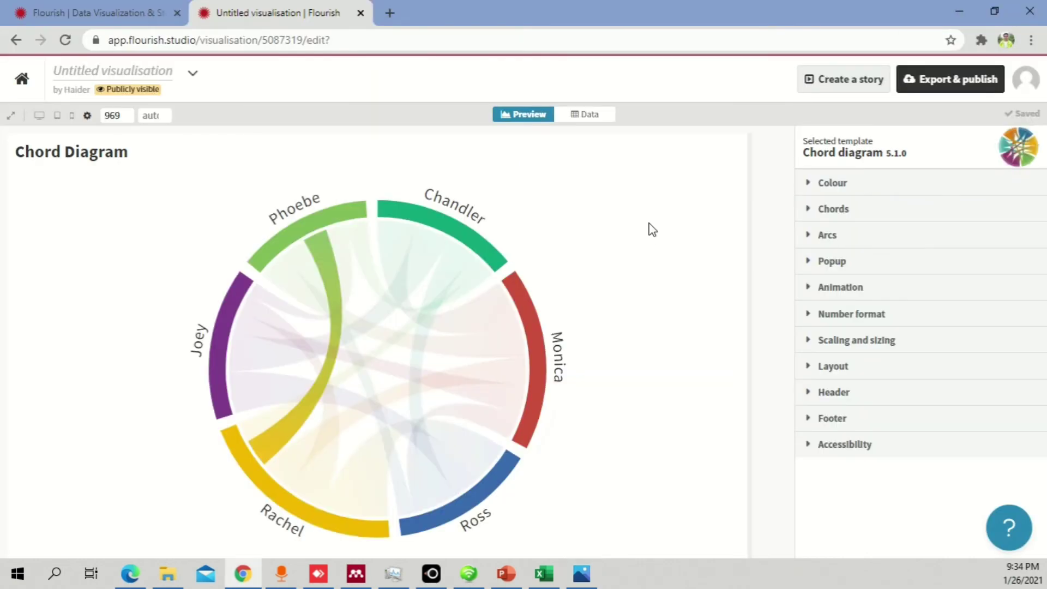
Clear data rows 21 to 31 across columns A–C in the chord diagram's data sheet
{"action": "left_click", "coordinate": [588, 114]}
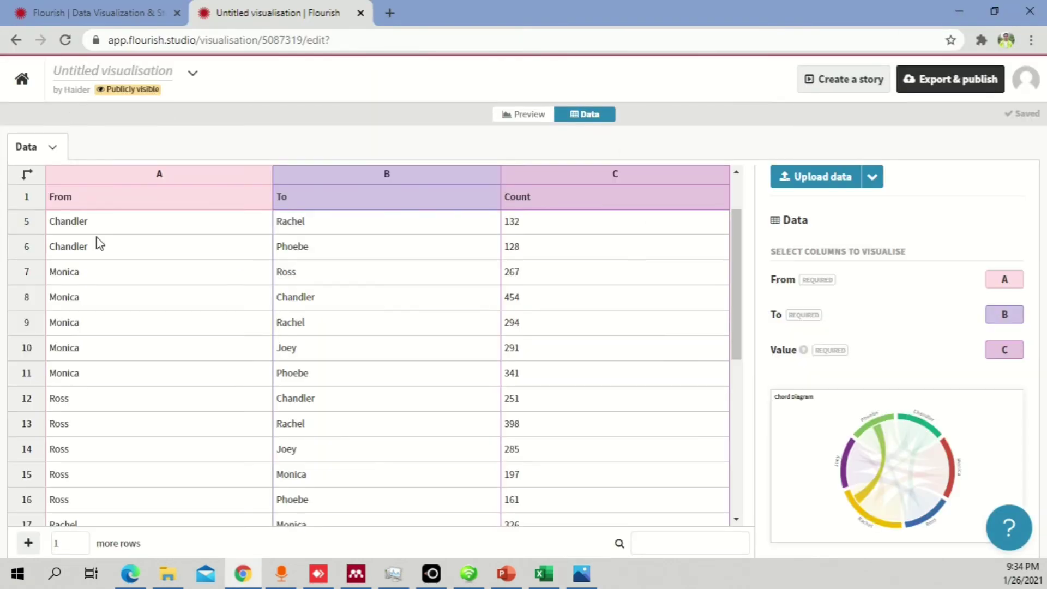
{"action": "scroll", "coordinate": [136, 236], "scroll_direction": "down", "scroll_amount": 7}
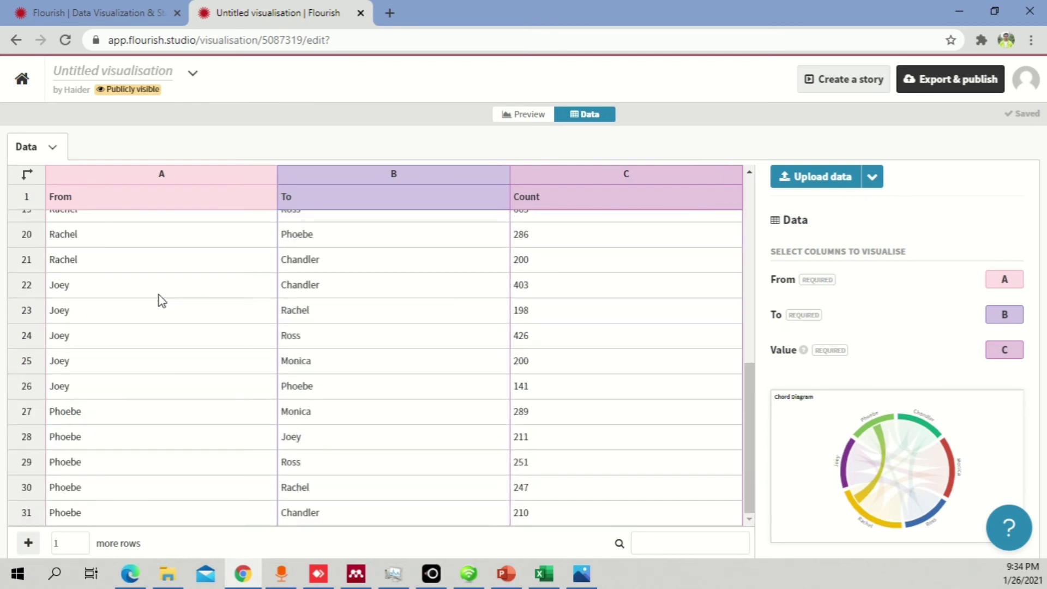
{"action": "left_click_drag", "start_coordinate": [94, 512], "coordinate": [616, 279]}
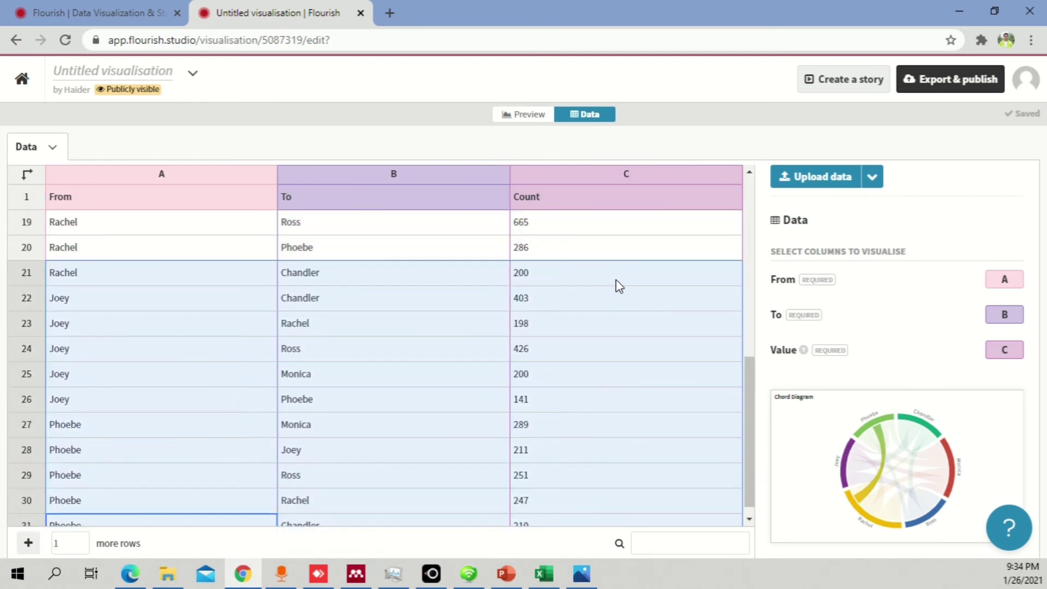
{"action": "key", "text": "Delete"}
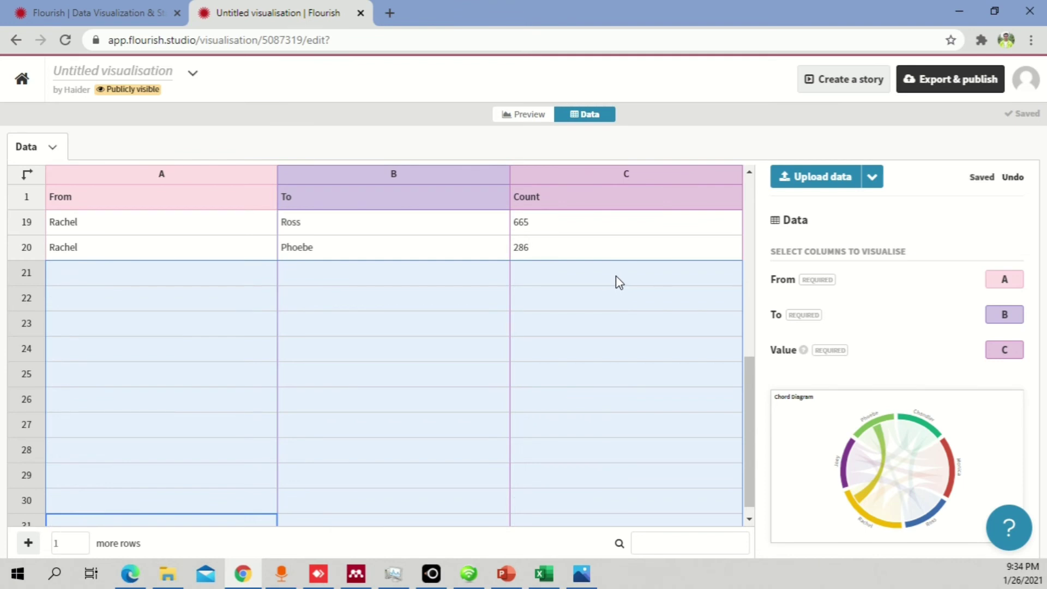
{"action": "left_click", "coordinate": [522, 346]}
Show the full chord diagram preview, now without Phoebe and with Joey's arc reduced
{"action": "left_click", "coordinate": [523, 115]}
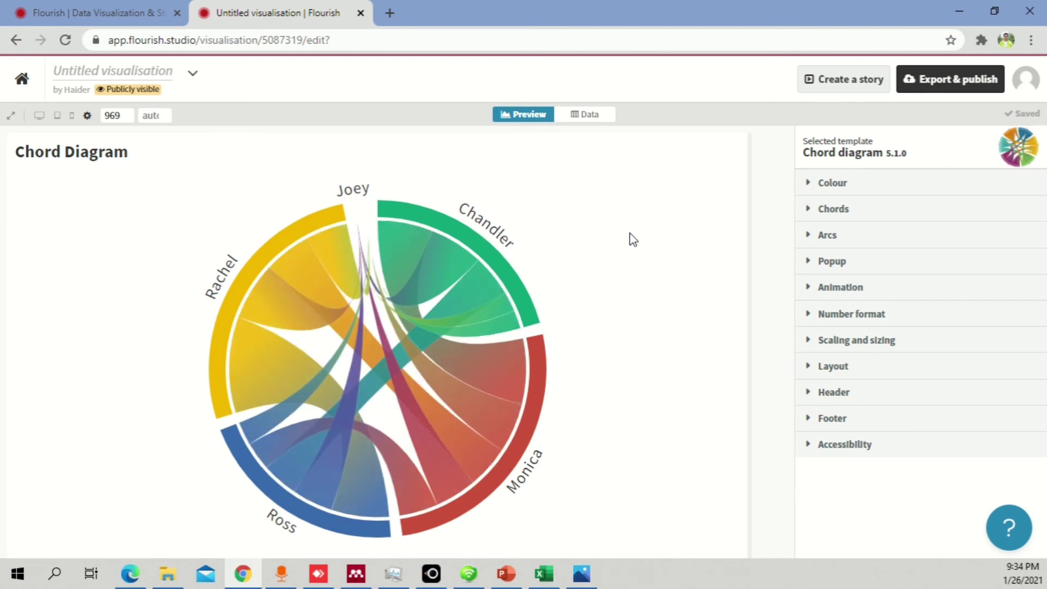
{"action": "left_click", "coordinate": [579, 115]}
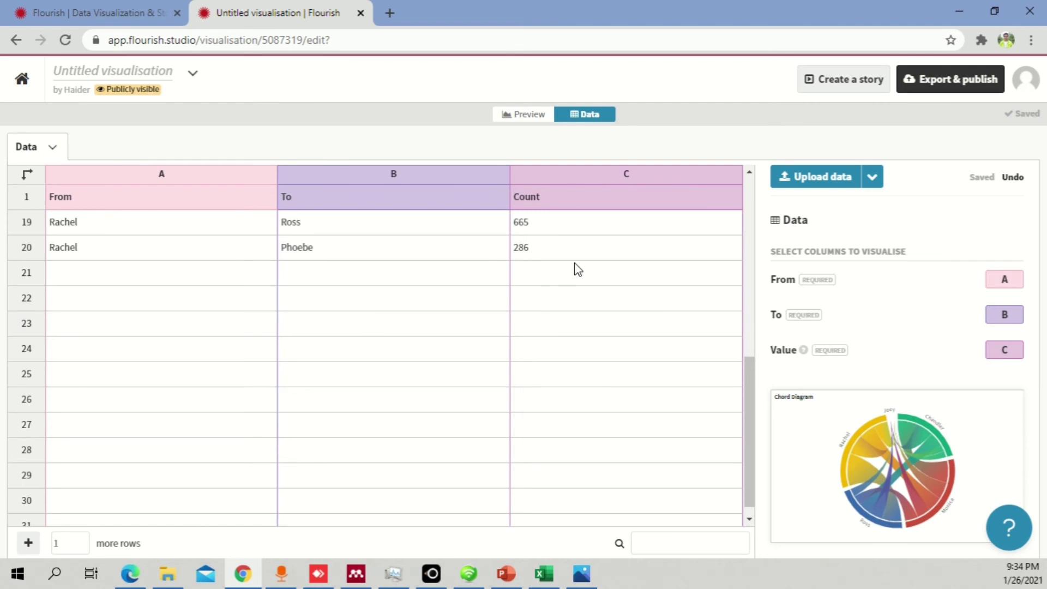
{"action": "left_click", "coordinate": [535, 116]}
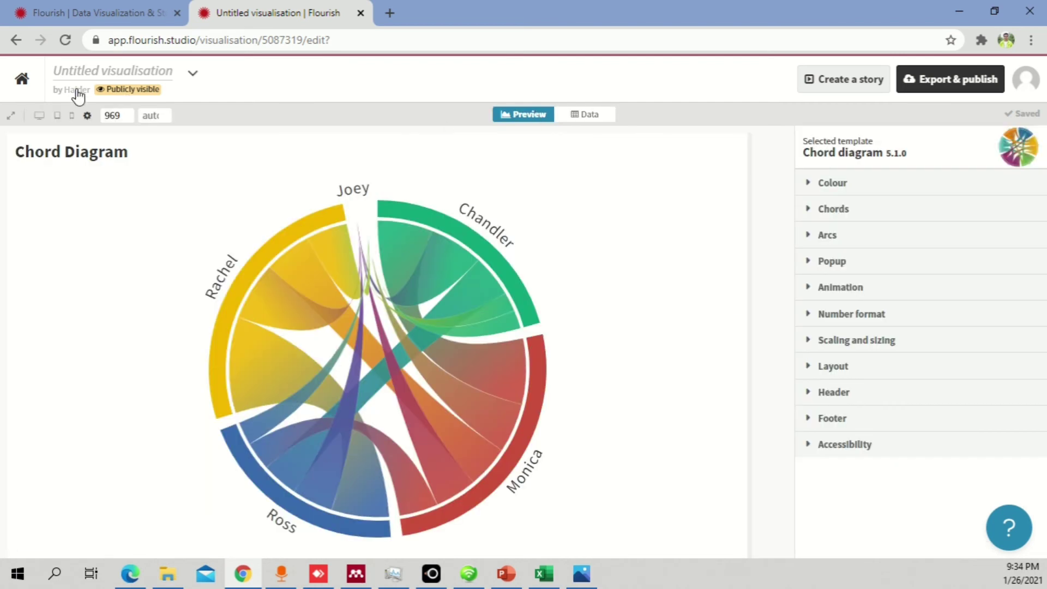
From the projects overview, create a new visualisation using the Pie chart template with 2009–2017 sample values
{"action": "left_click", "coordinate": [22, 79]}
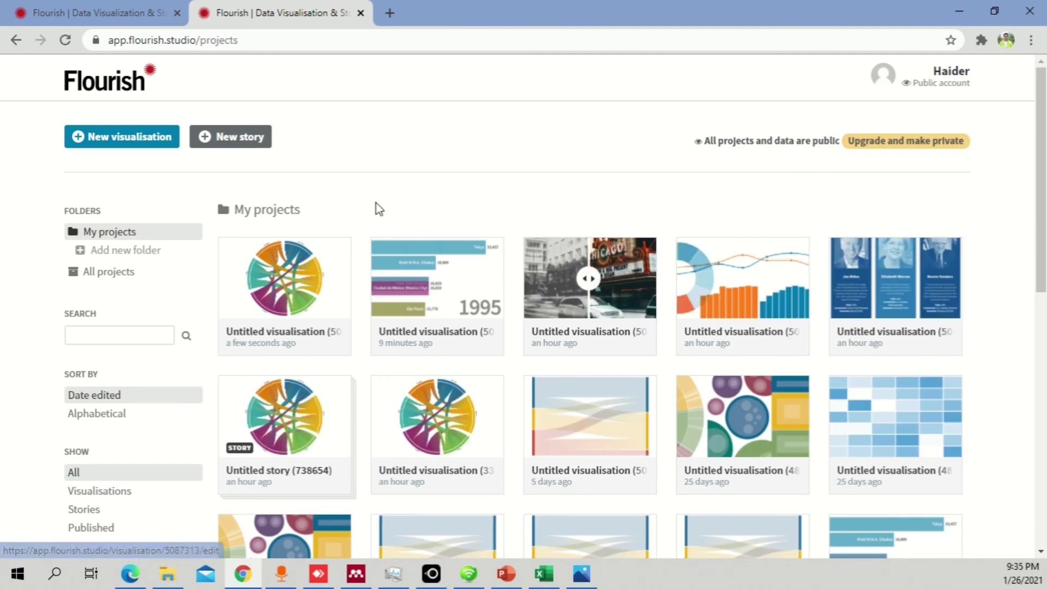
{"action": "left_click", "coordinate": [116, 140]}
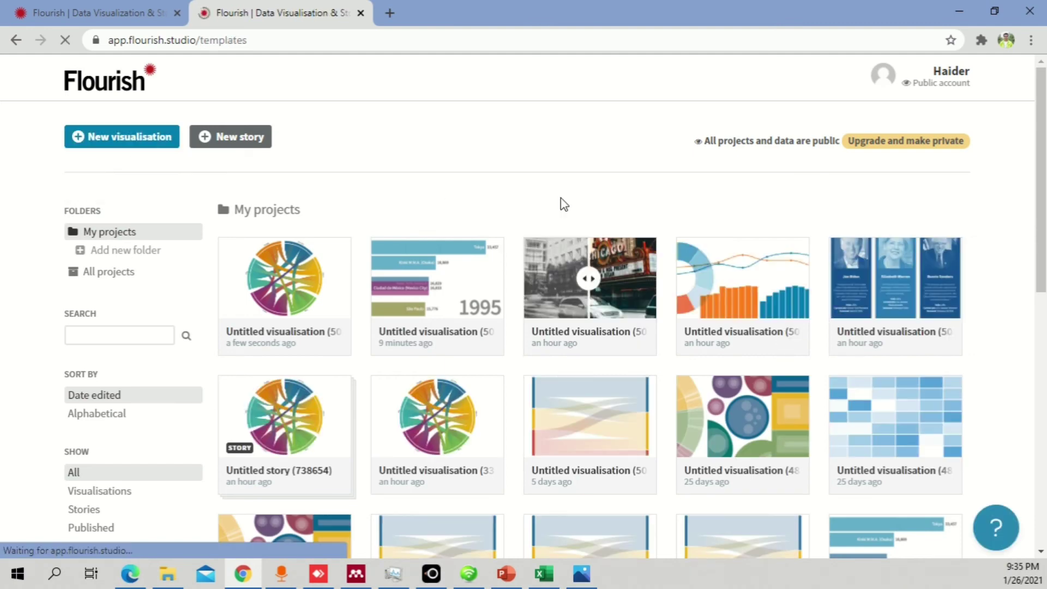
{"action": "scroll", "coordinate": [1023, 225], "scroll_direction": "down", "scroll_amount": 4}
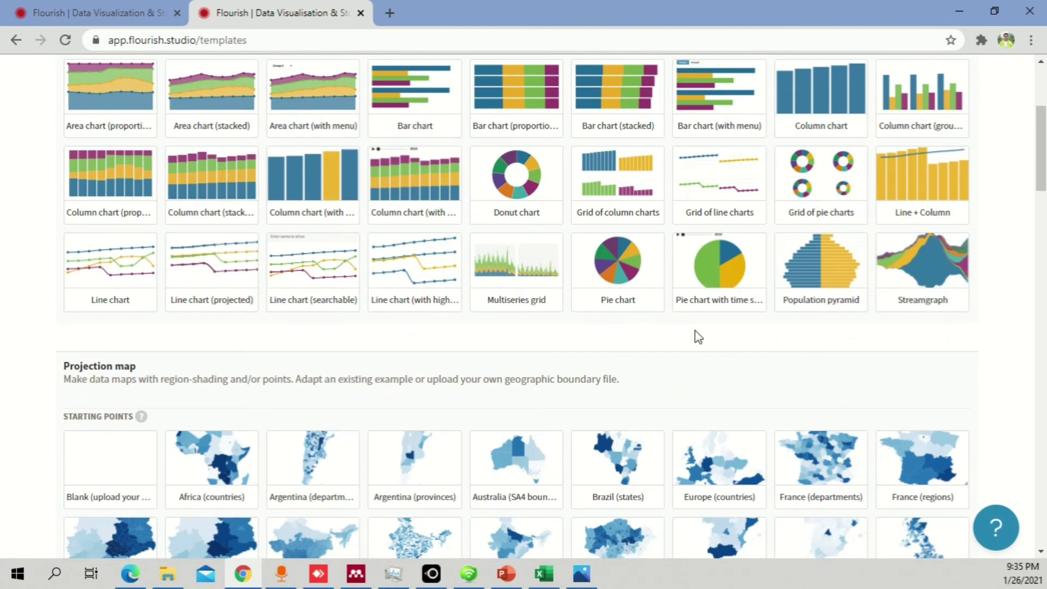
{"action": "left_click", "coordinate": [631, 273]}
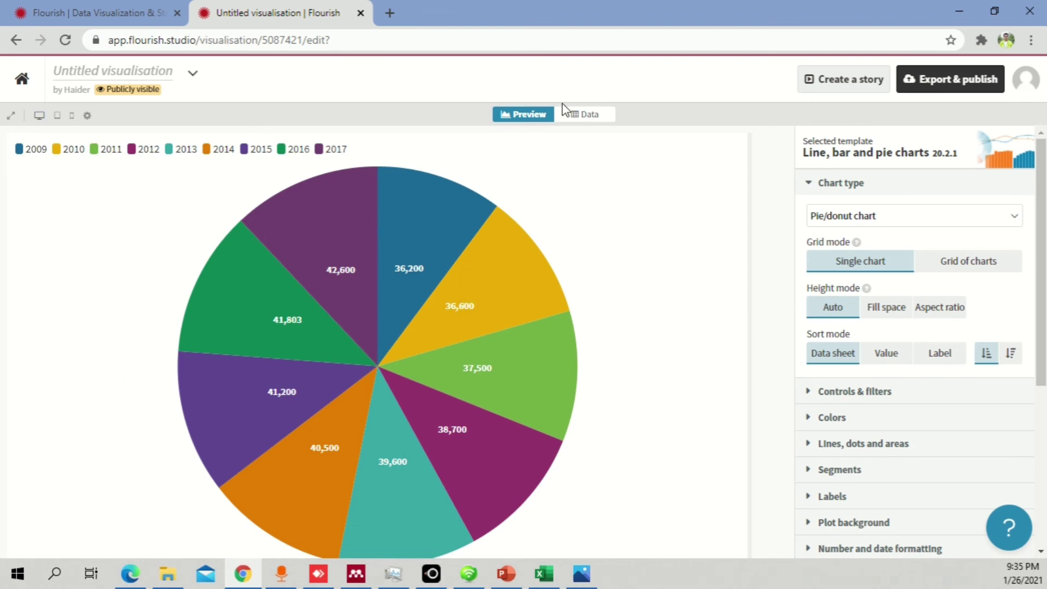
Inspect the pie chart's data sheet, including the Year column and column headers
{"action": "left_click", "coordinate": [593, 119]}
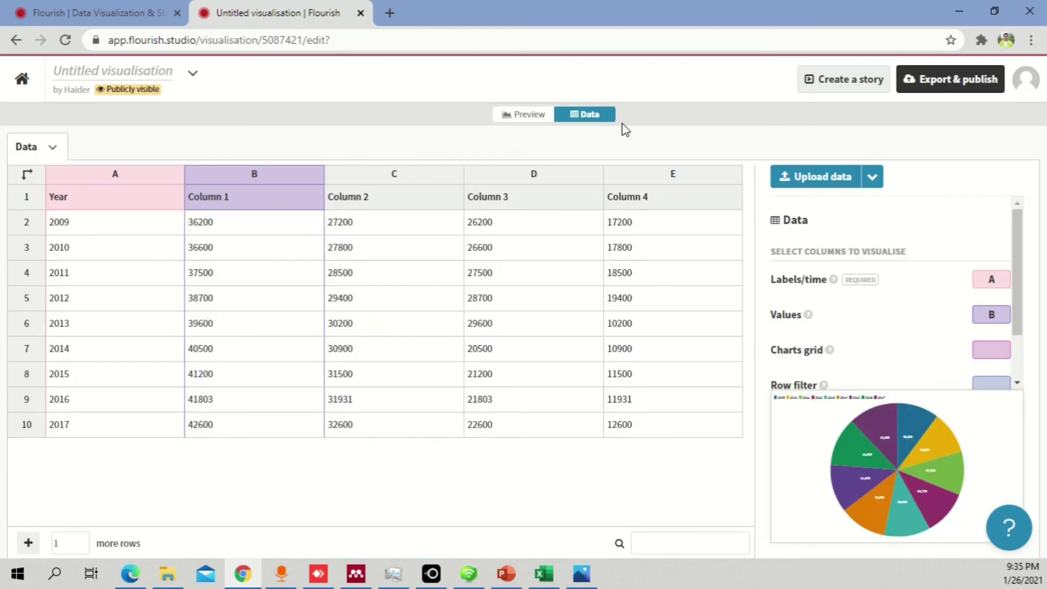
{"action": "left_click", "coordinate": [125, 221]}
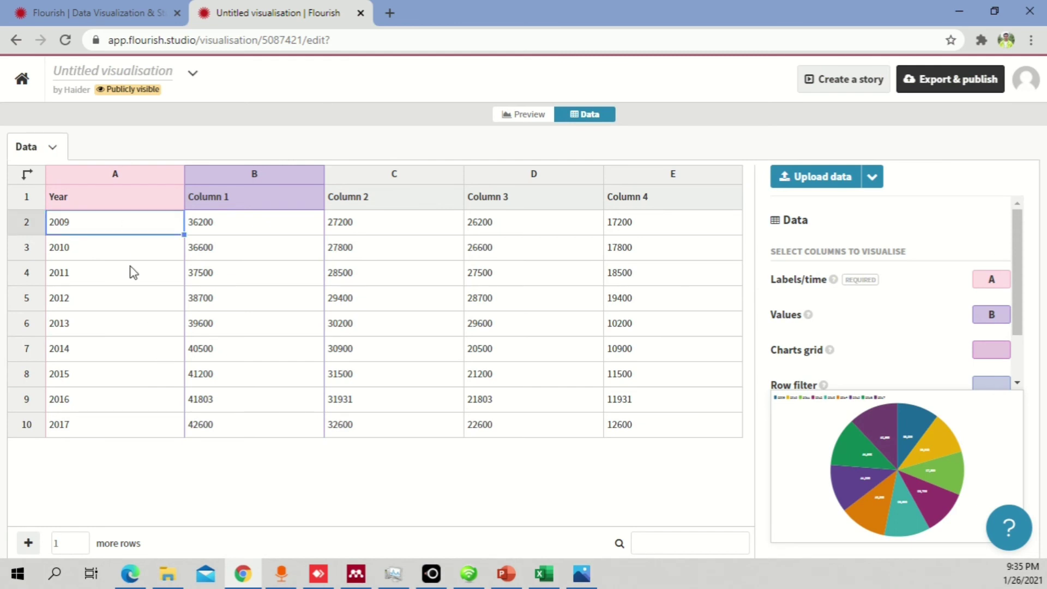
{"action": "left_click", "coordinate": [137, 431], "text": "shift"}
{"action": "left_click", "coordinate": [426, 203]}
{"action": "left_click", "coordinate": [509, 203]}
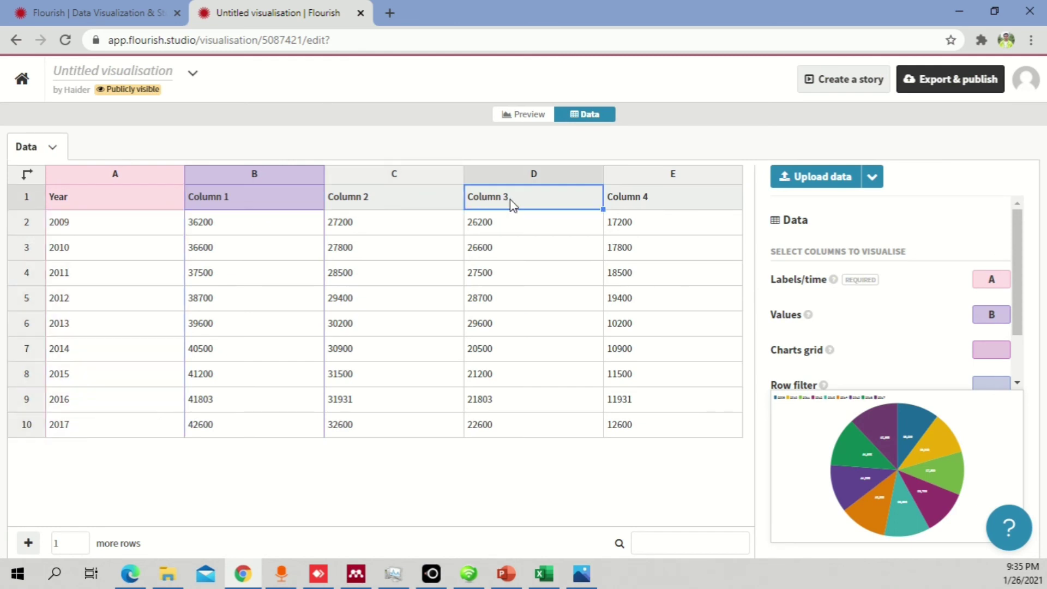
{"action": "double_click", "coordinate": [513, 201]}
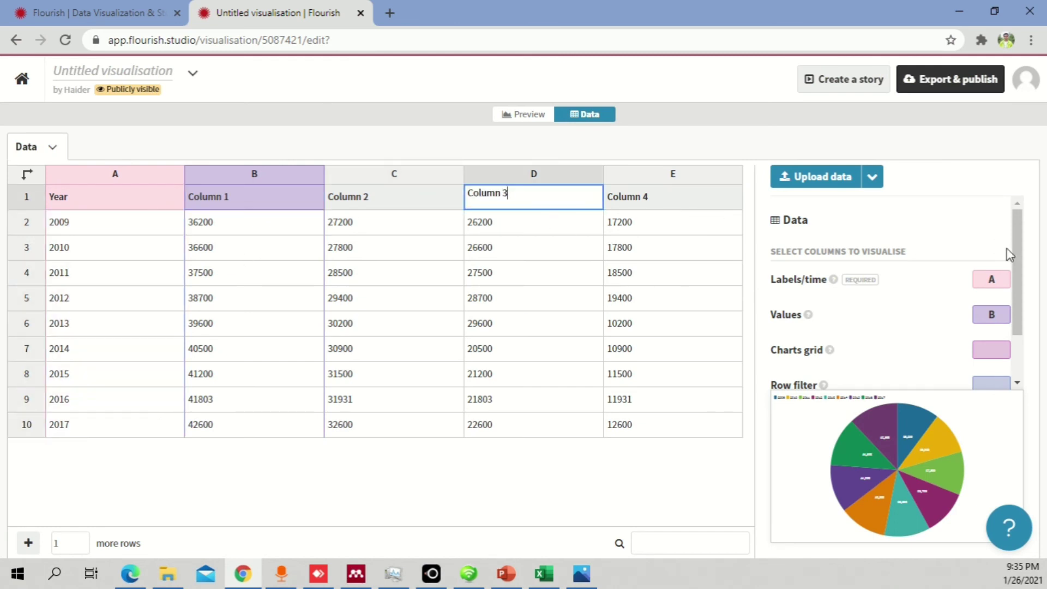
{"action": "mouse_move", "coordinate": [1015, 228]}
{"action": "left_mouse_down"}
{"action": "mouse_move", "coordinate": [1017, 261]}
{"action": "mouse_move", "coordinate": [1017, 236]}
{"action": "left_mouse_up"}
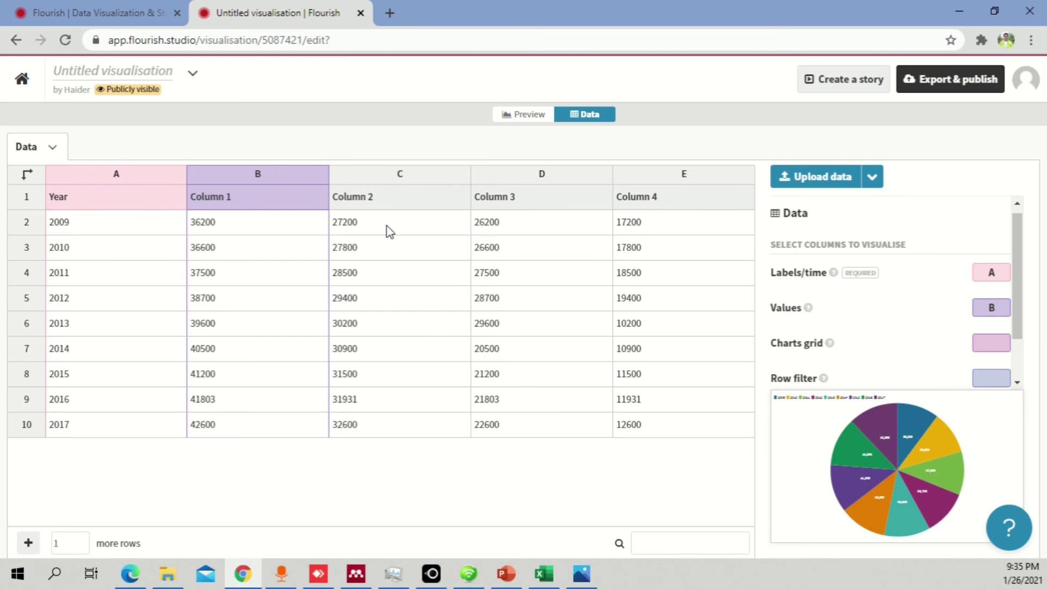
{"action": "left_click", "coordinate": [102, 177]}
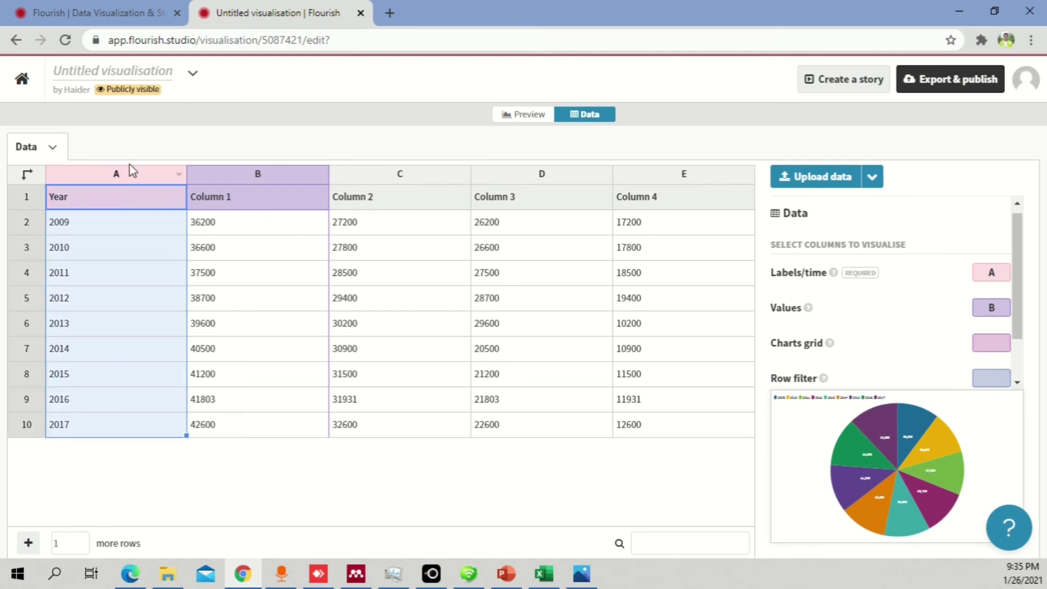
Set Labels/time to column A and Values to columns B–C, then preview the pie
{"action": "left_click", "coordinate": [992, 272]}
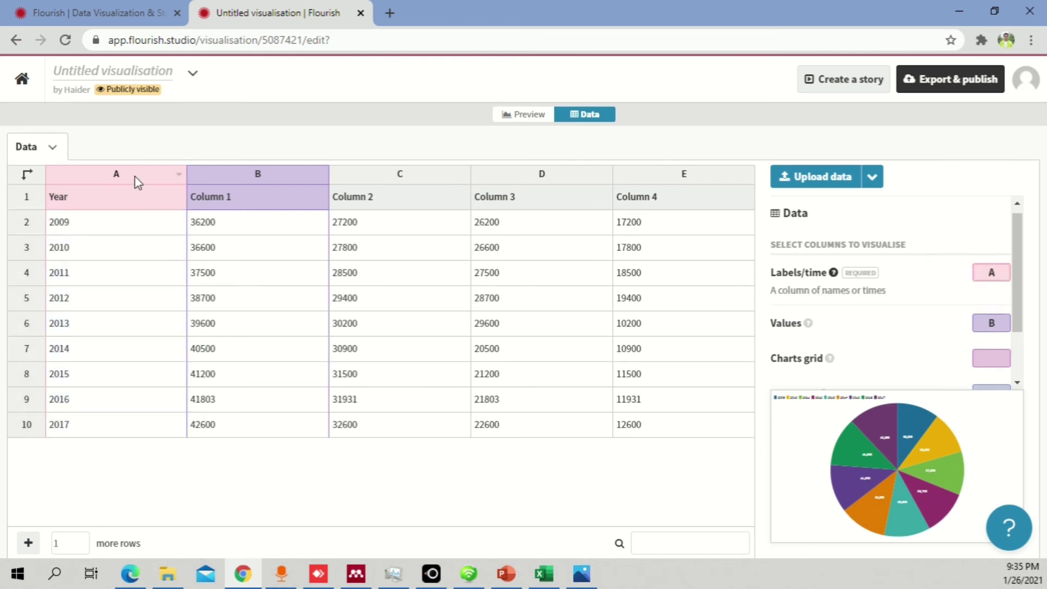
{"action": "scroll", "coordinate": [1013, 274], "scroll_direction": "down", "scroll_amount": 1}
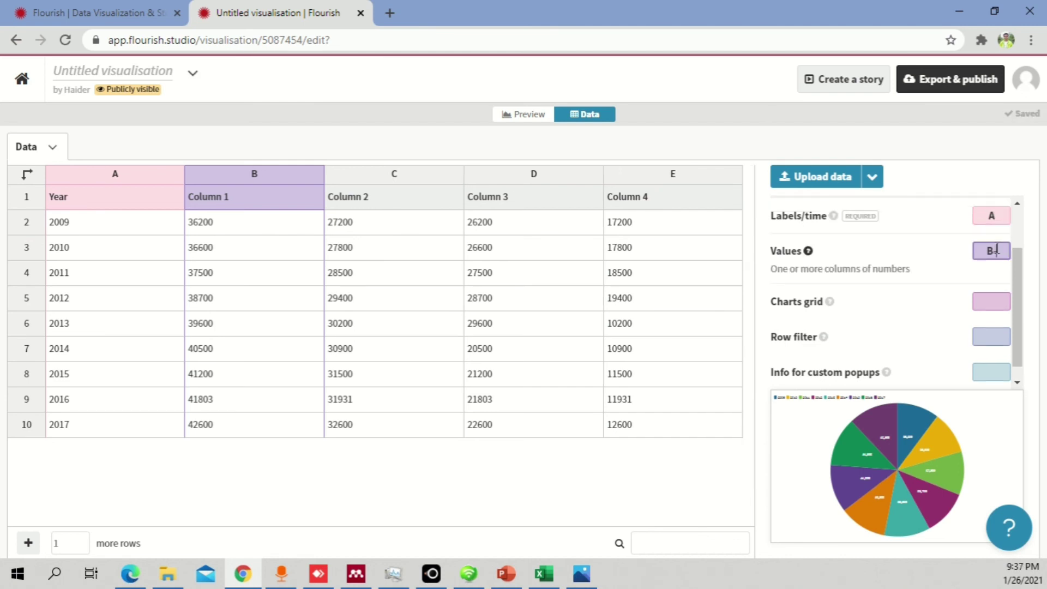
{"action": "left_click", "coordinate": [1015, 436]}
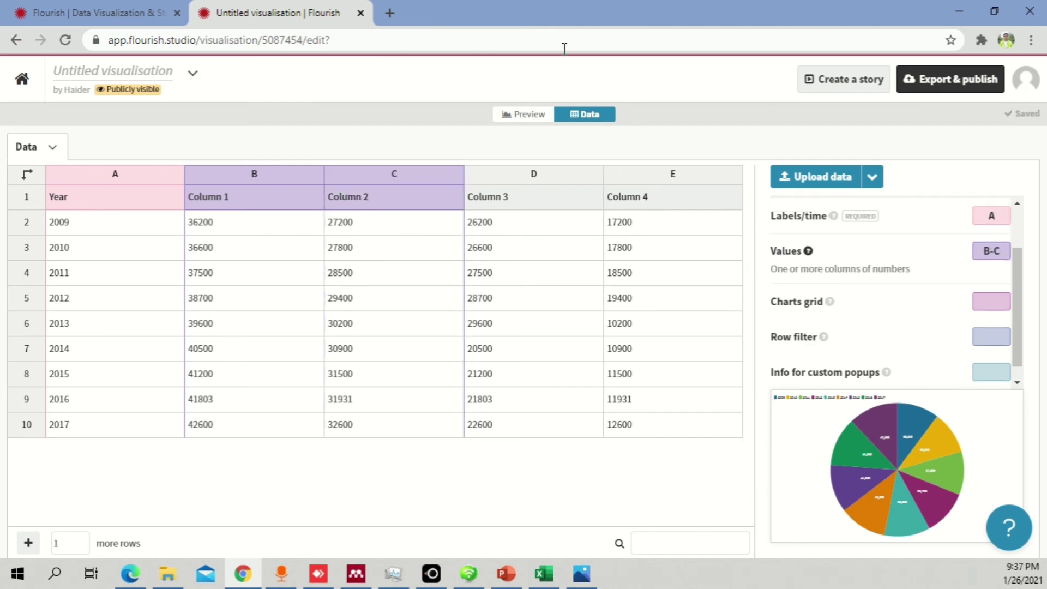
{"action": "left_click", "coordinate": [523, 115]}
{"action": "left_click", "coordinate": [589, 116]}
{"action": "left_click", "coordinate": [1006, 251]}
{"action": "left_click", "coordinate": [523, 115]}
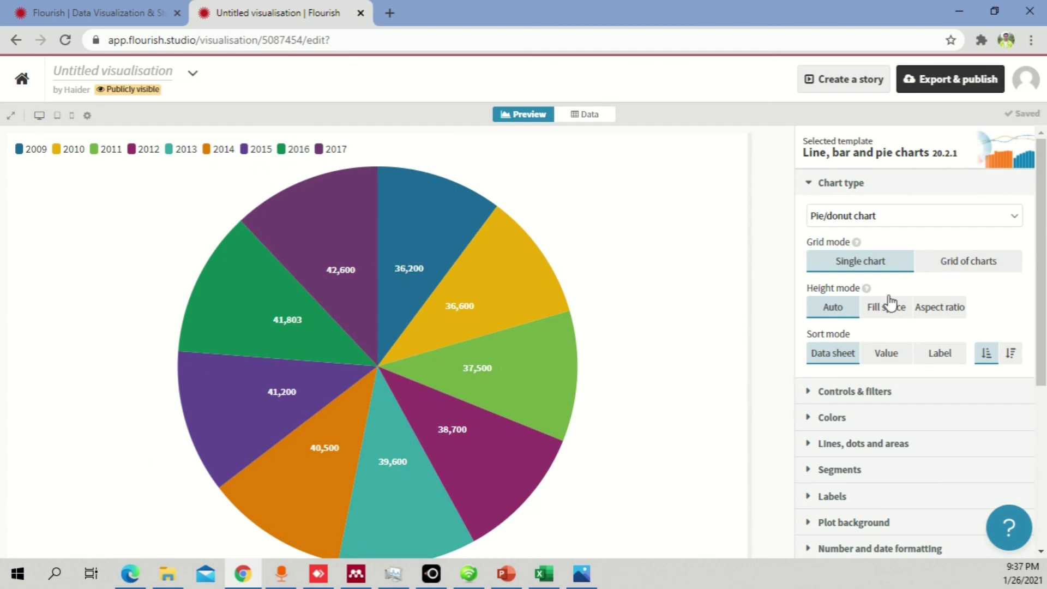
Set Grid mode to Grid of charts, Height mode to Aspect ratio, and desktop aspect to 65
{"action": "left_click", "coordinate": [964, 264]}
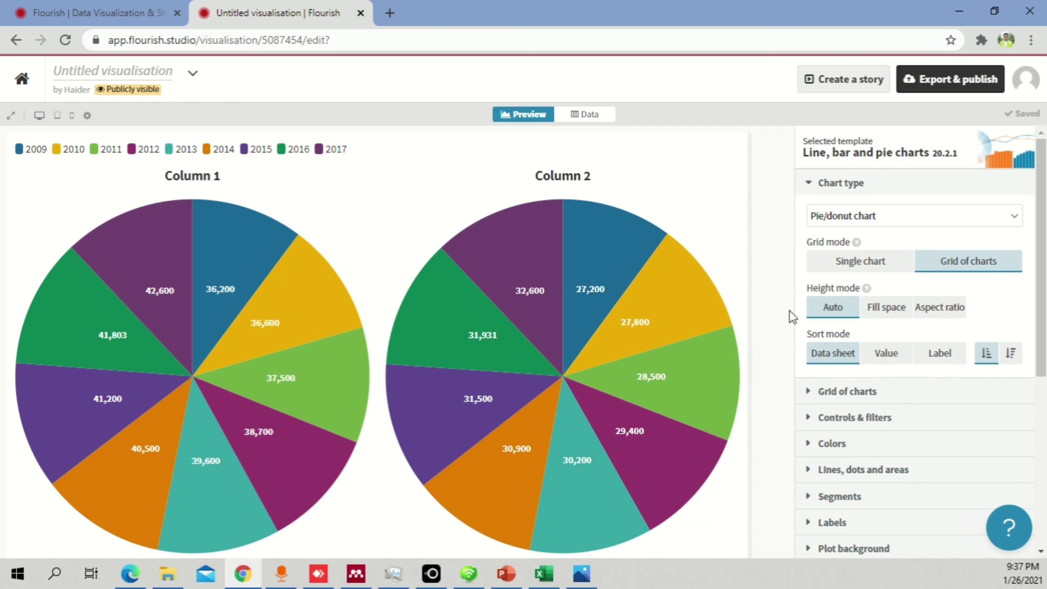
{"action": "left_click", "coordinate": [887, 313]}
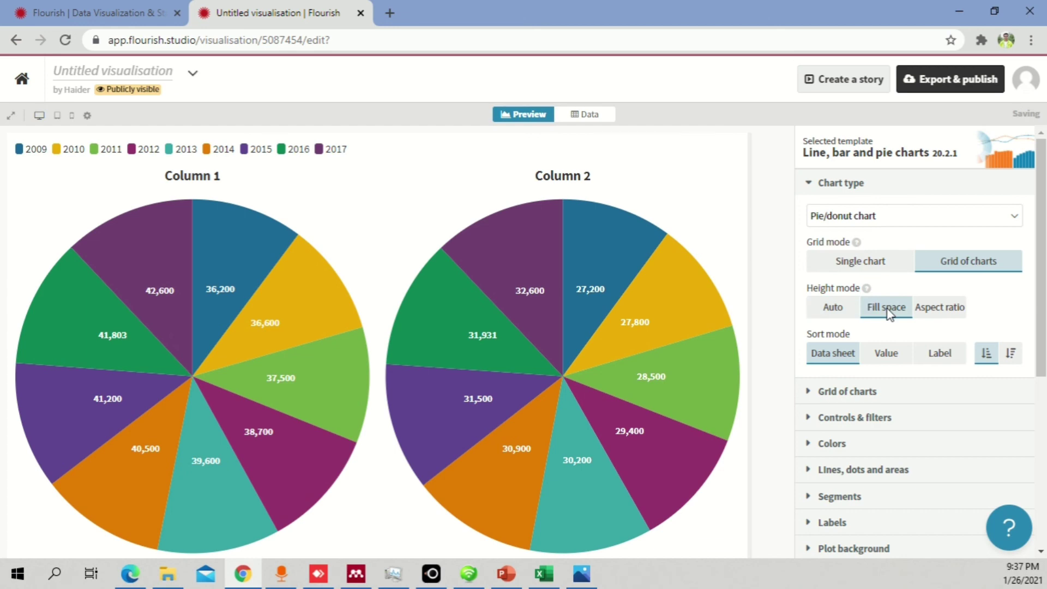
{"action": "left_click", "coordinate": [951, 311]}
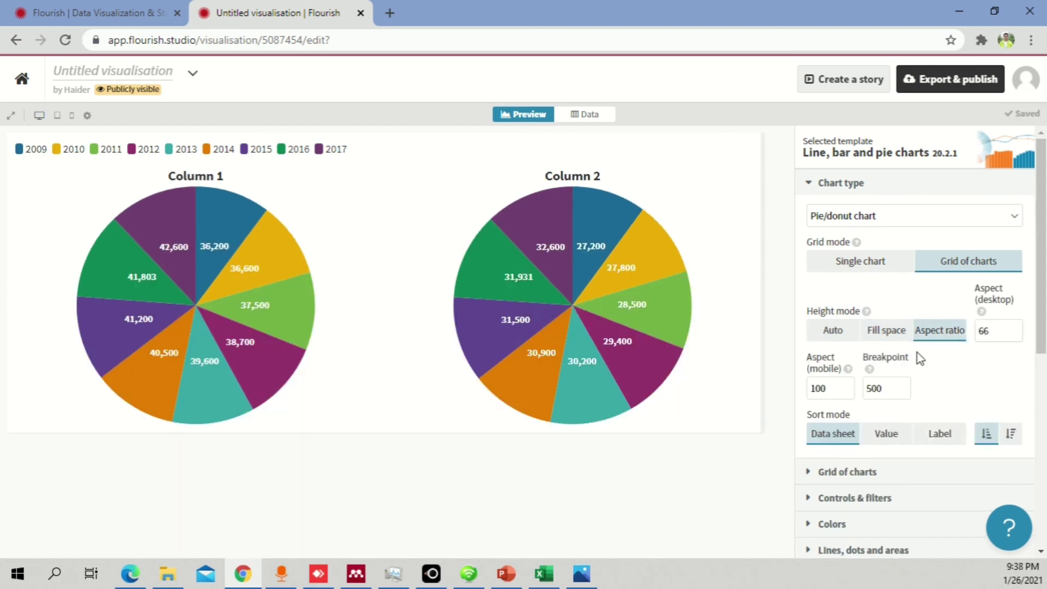
{"action": "left_click", "coordinate": [1016, 335]}
{"action": "left_click", "coordinate": [1016, 334]}
{"action": "left_click", "coordinate": [1016, 334]}
{"action": "left_click", "coordinate": [1015, 334]}
{"action": "left_click", "coordinate": [1016, 335]}
{"action": "left_click", "coordinate": [1016, 334]}
{"action": "left_click", "coordinate": [1015, 335]}
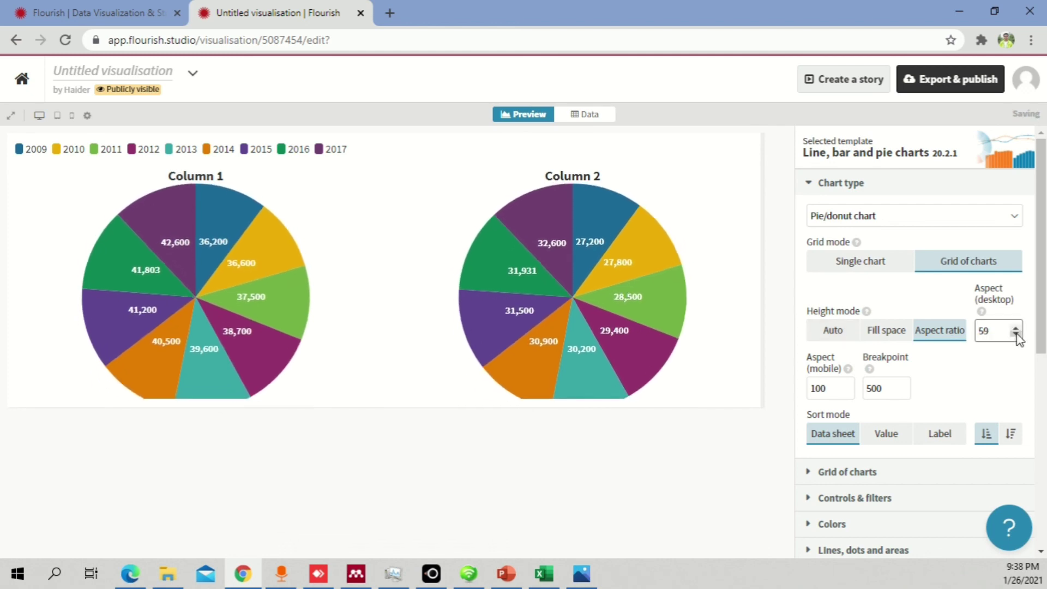
{"action": "left_click", "coordinate": [1015, 327]}
{"action": "left_click", "coordinate": [1015, 327]}
{"action": "left_click", "coordinate": [1015, 327]}
{"action": "left_click", "coordinate": [1015, 328]}
{"action": "left_click", "coordinate": [1015, 328]}
{"action": "left_click", "coordinate": [1016, 327]}
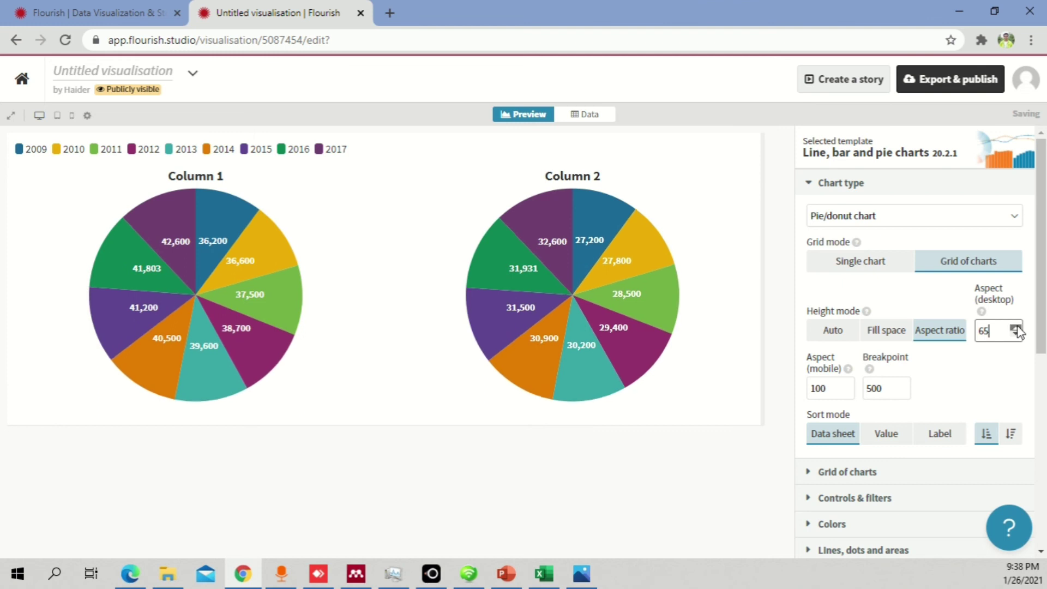
Set the pie slice Sort mode to Label and collapse the Chart type settings
{"action": "left_click", "coordinate": [884, 439]}
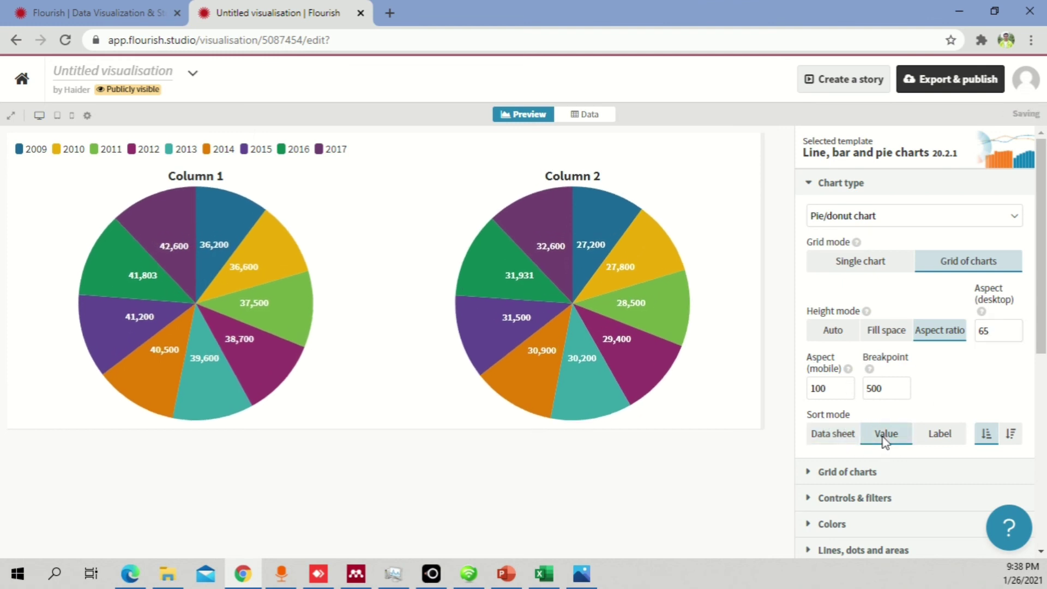
{"action": "left_click", "coordinate": [826, 441]}
{"action": "left_click", "coordinate": [947, 437]}
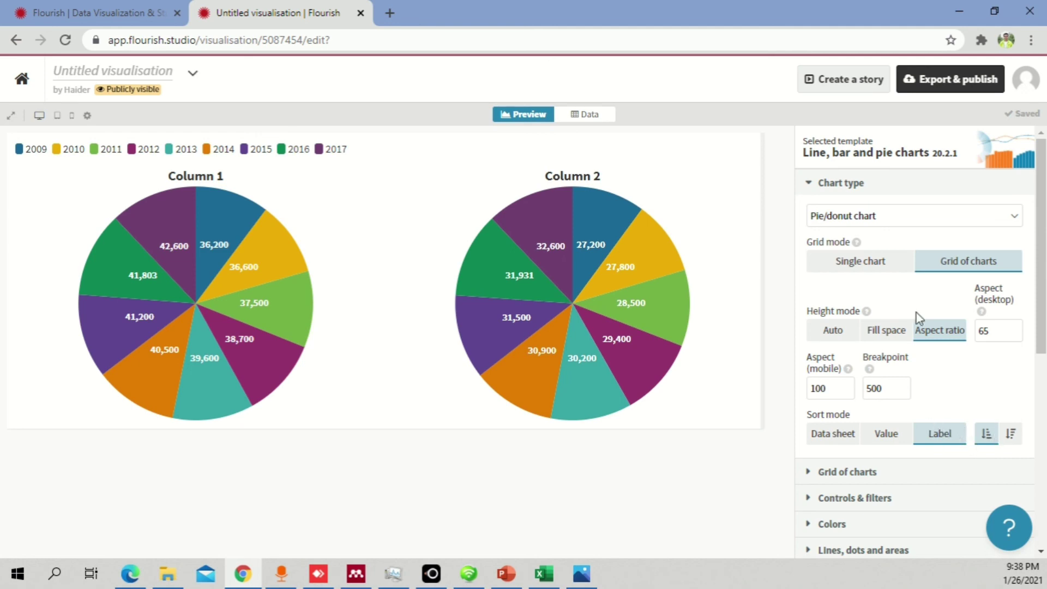
{"action": "left_click", "coordinate": [825, 187]}
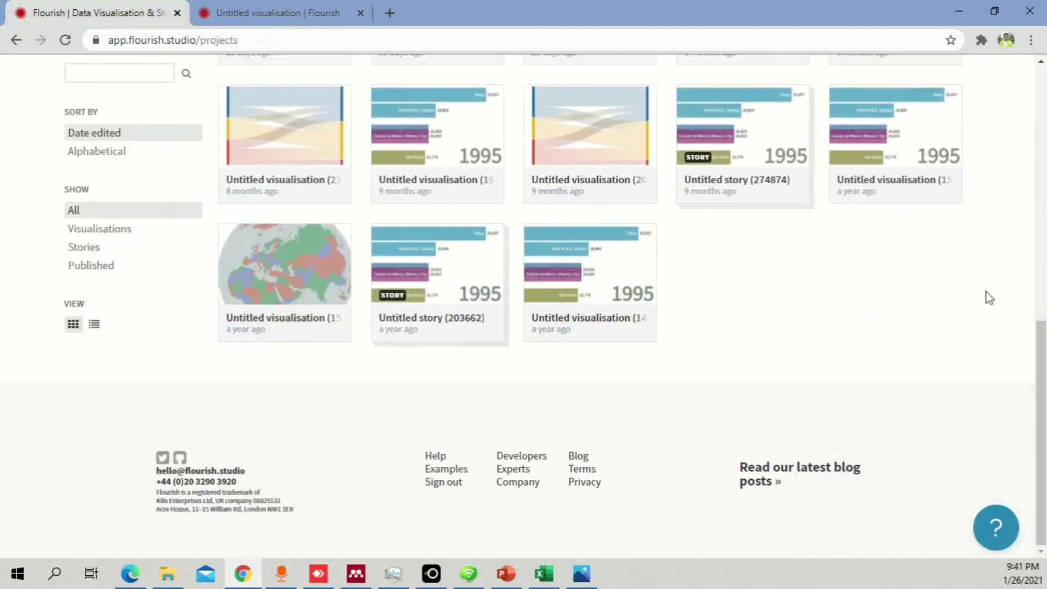
Switch to the open visualisation editor and view its data sheet
{"action": "scroll", "coordinate": [988, 298], "scroll_direction": "up", "scroll_amount": 5}
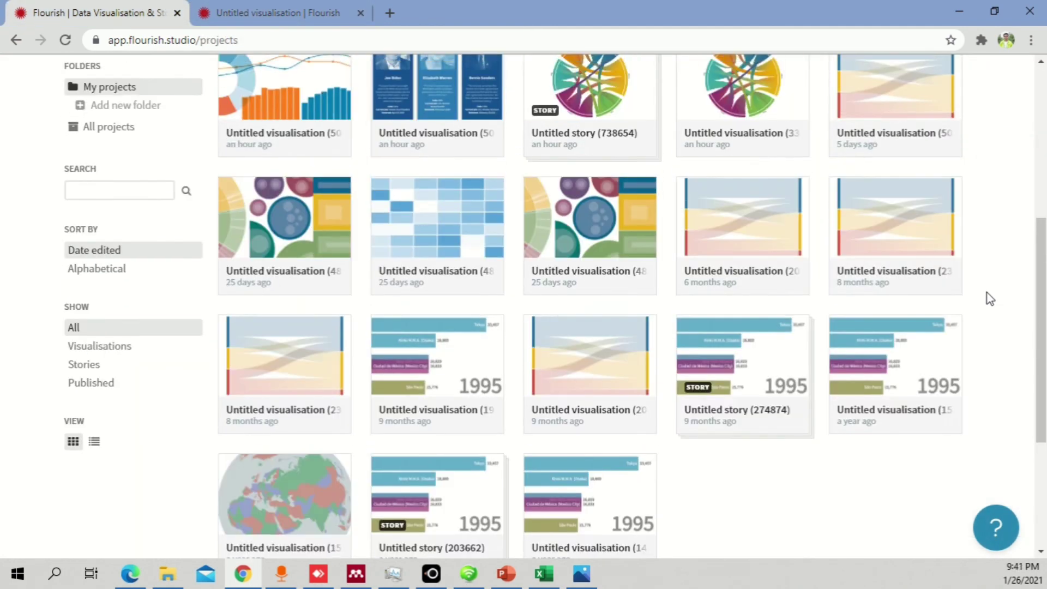
{"action": "scroll", "coordinate": [986, 294], "scroll_direction": "up", "scroll_amount": 5}
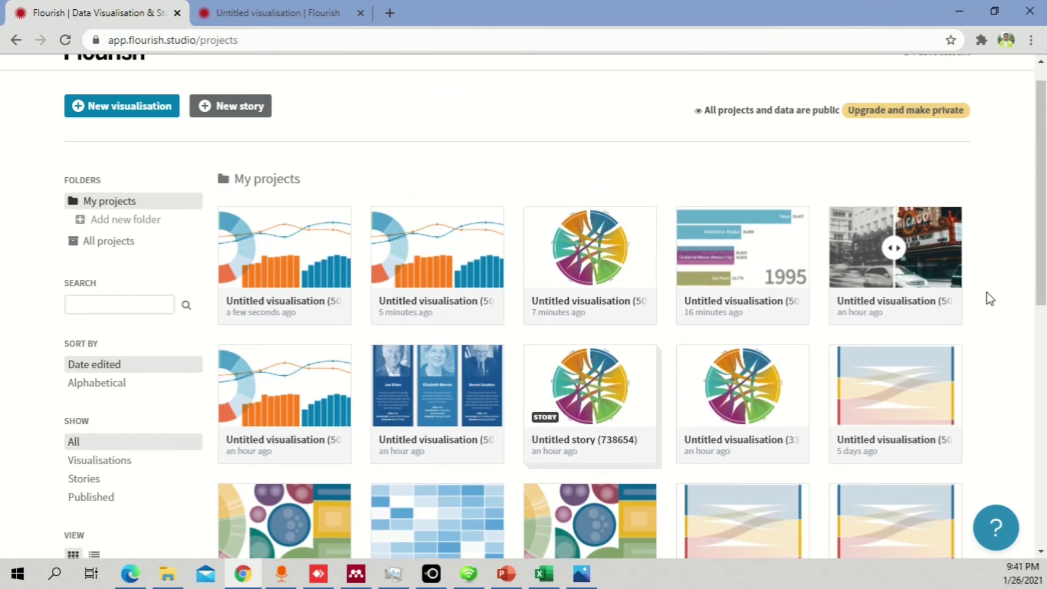
{"action": "left_click_drag", "start_coordinate": [1041, 169], "coordinate": [1045, 205]}
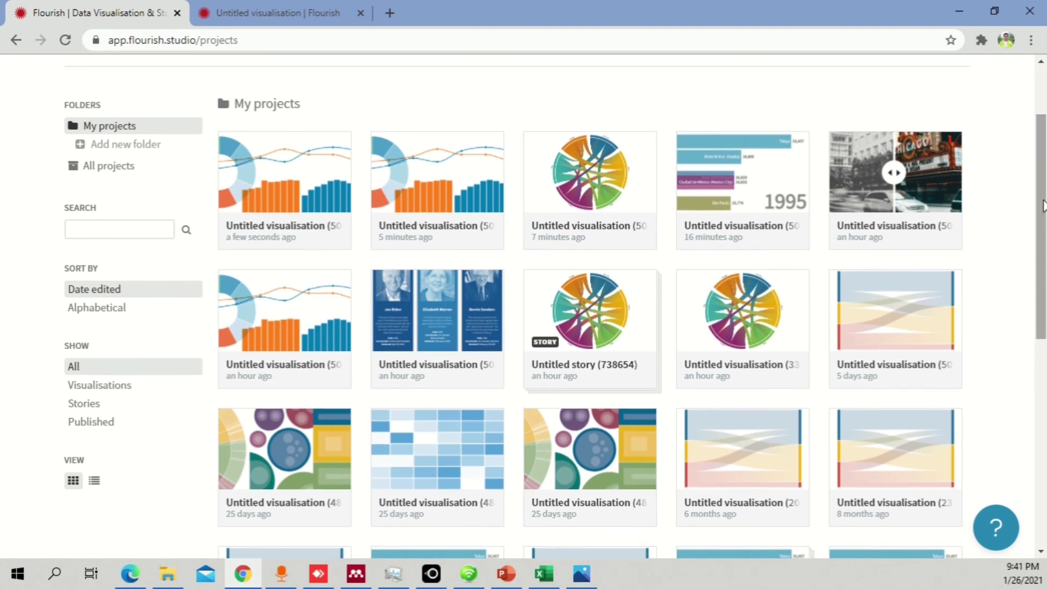
{"action": "left_click", "coordinate": [332, 7]}
{"action": "left_click", "coordinate": [590, 116]}
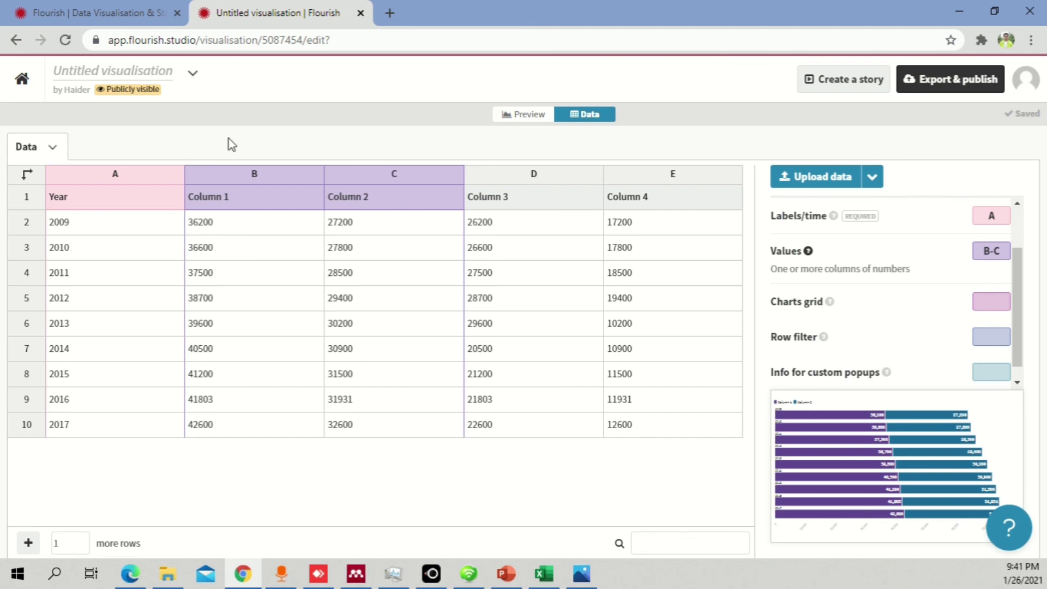
Return to My projects and browse the list of untitled visualisations
{"action": "left_click", "coordinate": [25, 80]}
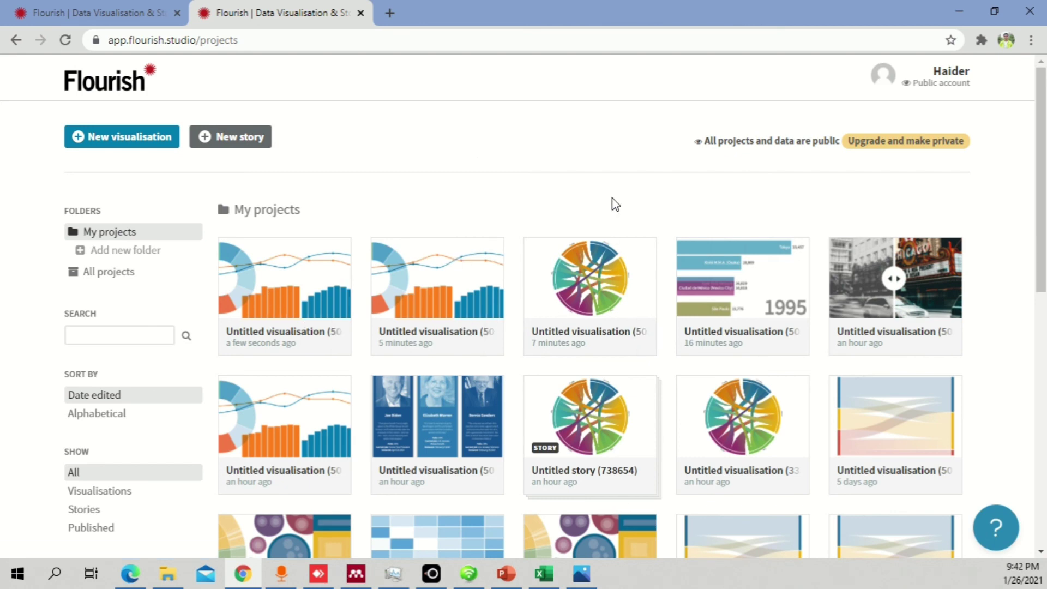
{"action": "scroll", "coordinate": [627, 207], "scroll_direction": "down", "scroll_amount": 3}
{"action": "scroll", "coordinate": [1009, 267], "scroll_direction": "down", "scroll_amount": 1}
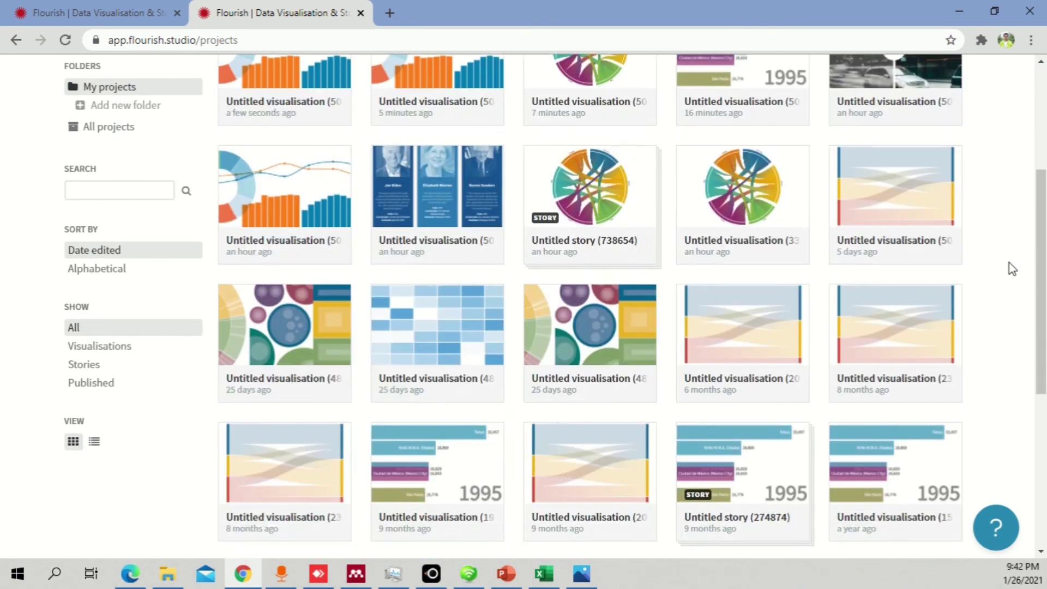
{"action": "scroll", "coordinate": [1014, 238], "scroll_direction": "down", "scroll_amount": 1}
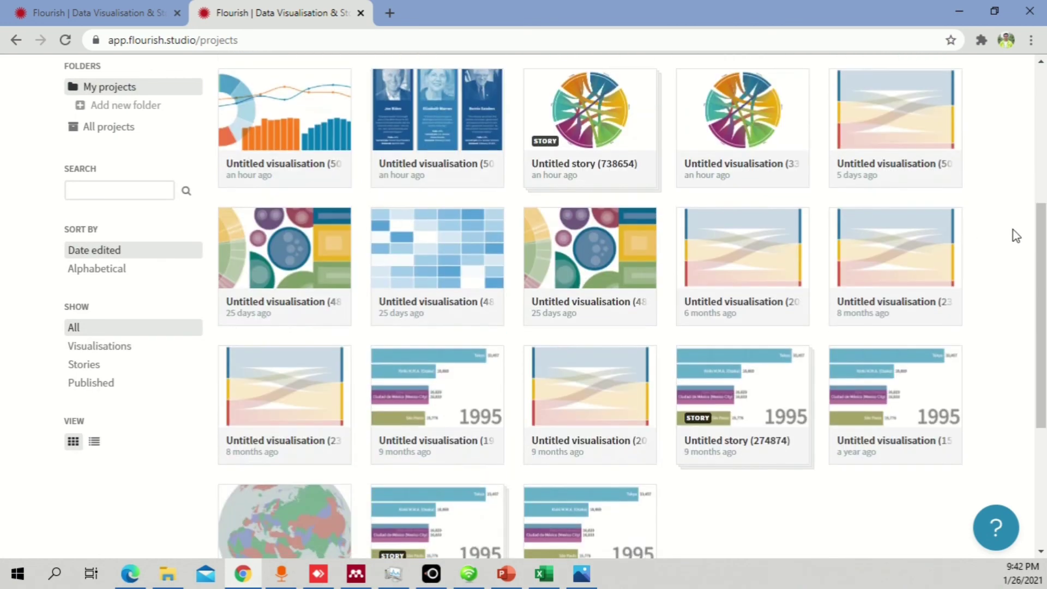
{"action": "scroll", "coordinate": [1016, 235], "scroll_direction": "up", "scroll_amount": 5}
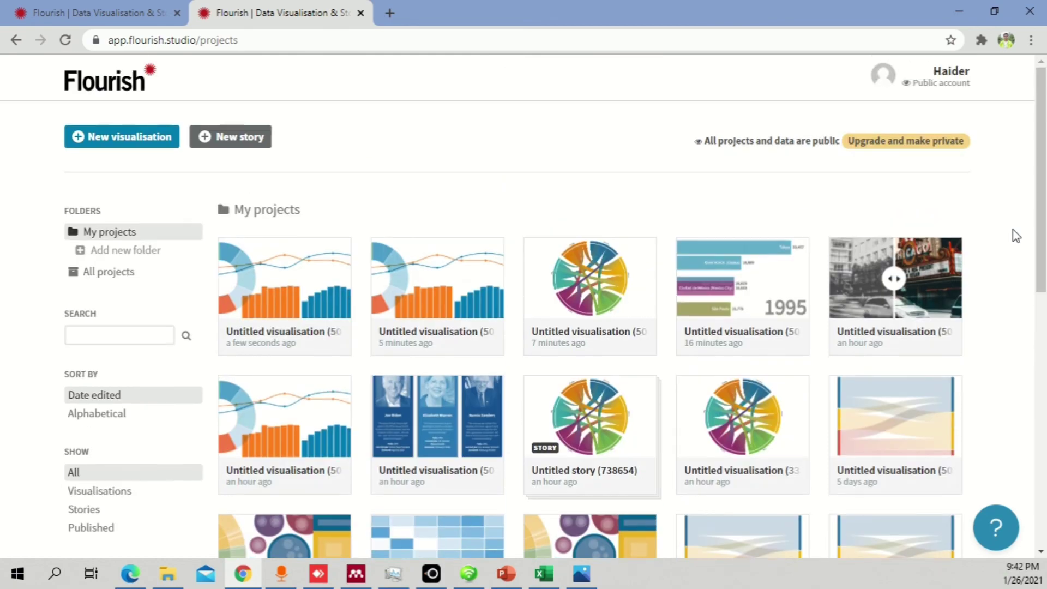